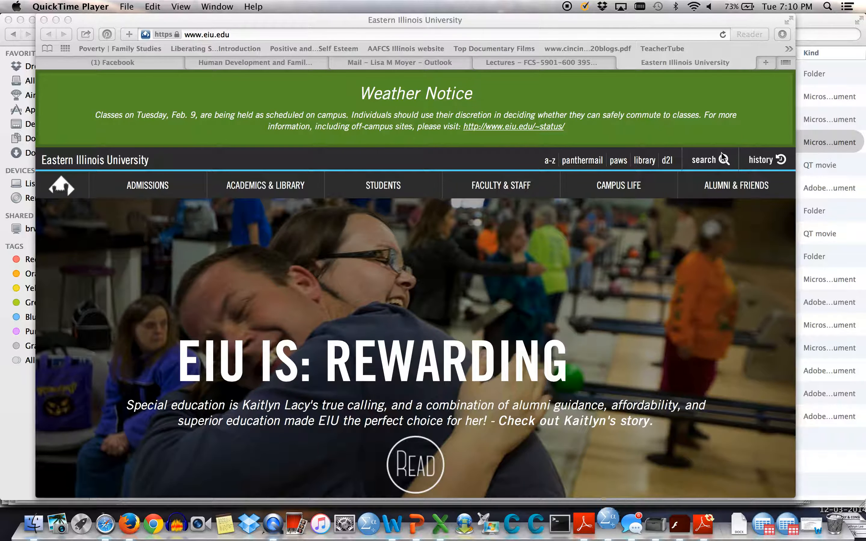
# Search the Eastern Illinois University site for 'qualtrics' and reach the Qualtrics login page
pyautogui.click(708, 165)
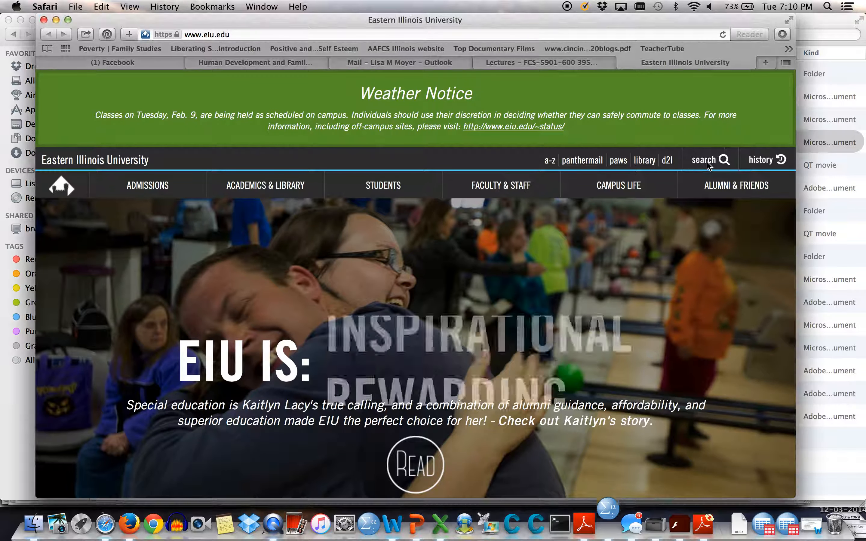
pyautogui.click(701, 164)
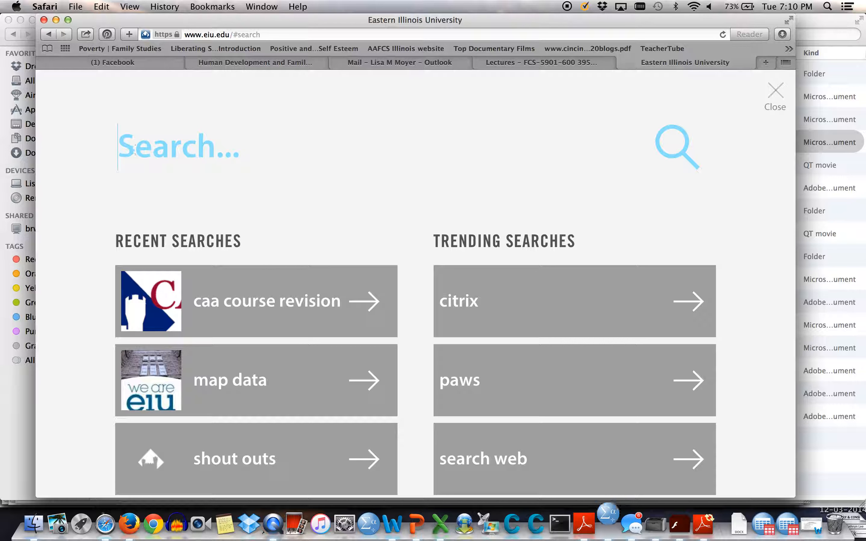
pyautogui.write('qualtrics')
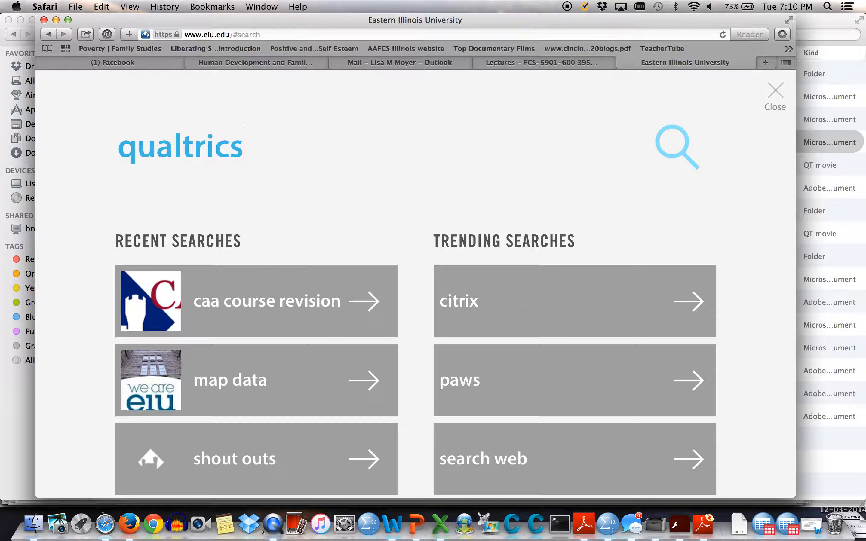
pyautogui.press('Return')
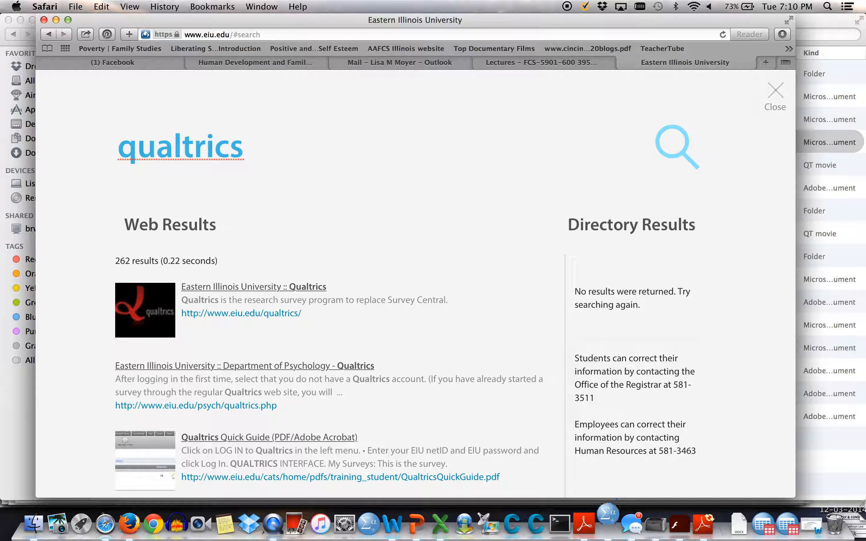
pyautogui.click(304, 286)
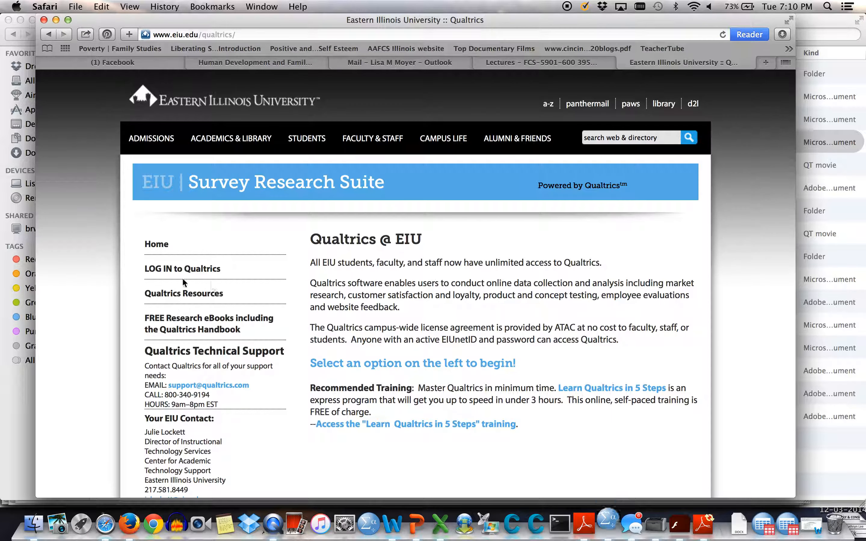
pyautogui.click(173, 271)
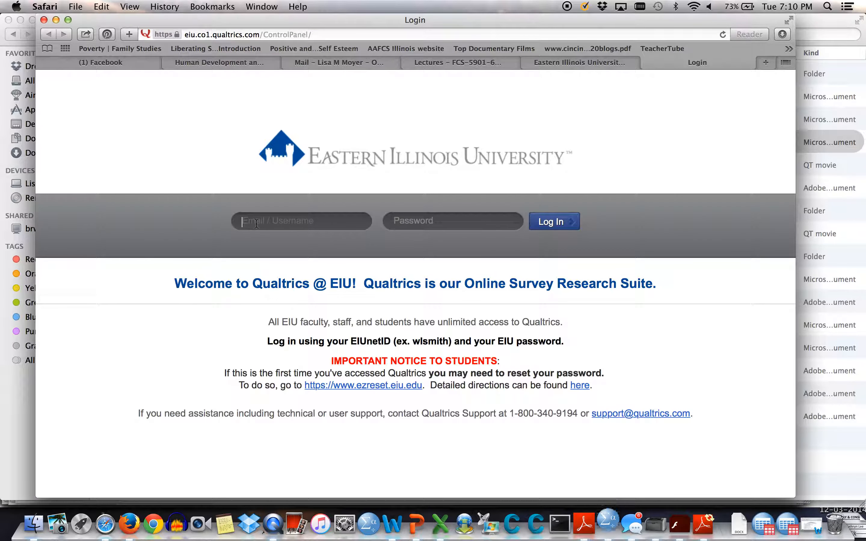
# Sign in to Qualtrics with the university netID and account password
pyautogui.write('lmmoyer')
pyautogui.press('Tab')
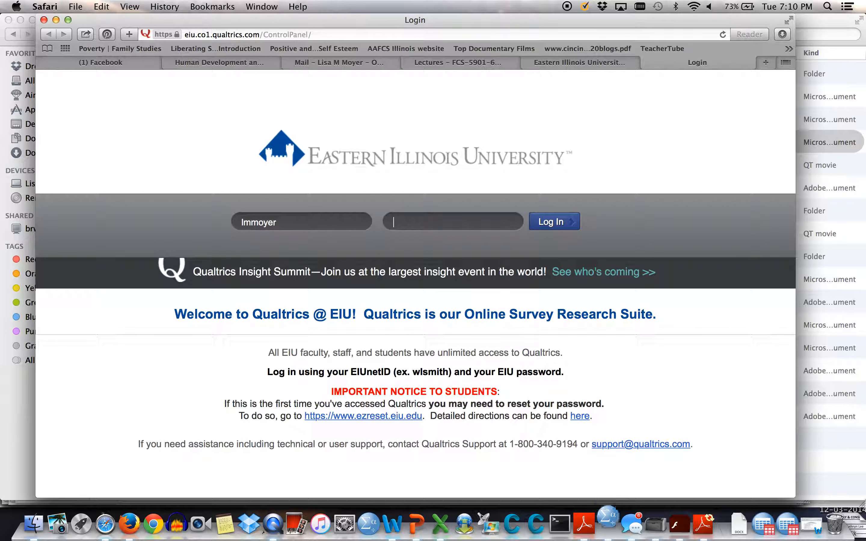
pyautogui.write('•••••••••••')
pyautogui.click(550, 228)
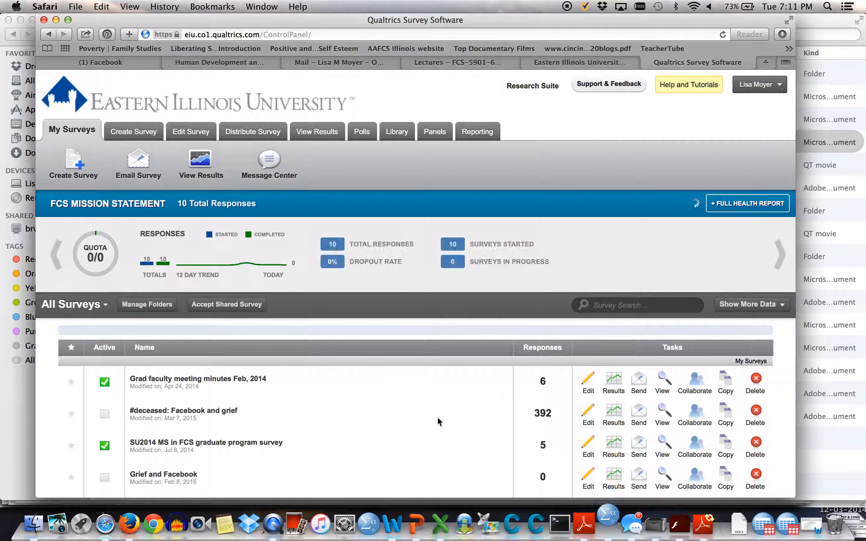
# Find the FCS 5901 2016 survey in the My Surveys list and open it
pyautogui.scroll(-5, 387, 411)
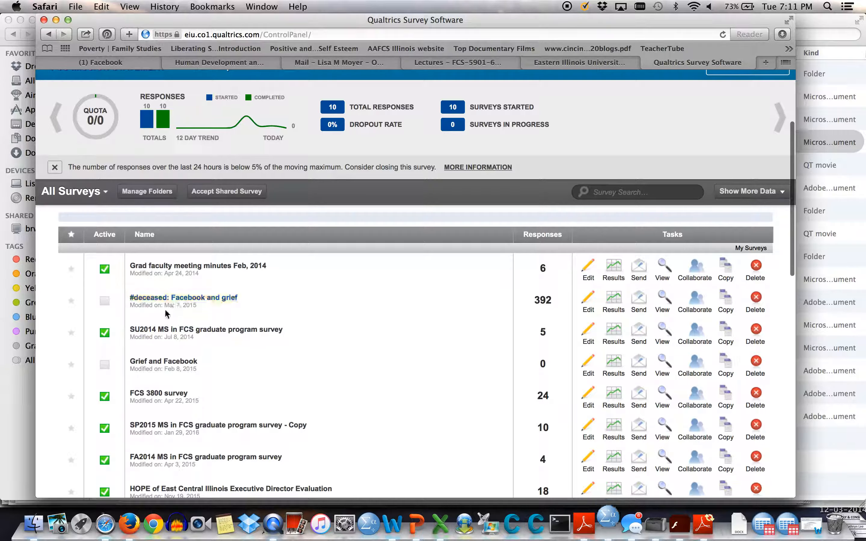
pyautogui.scroll(-3, 289, 353)
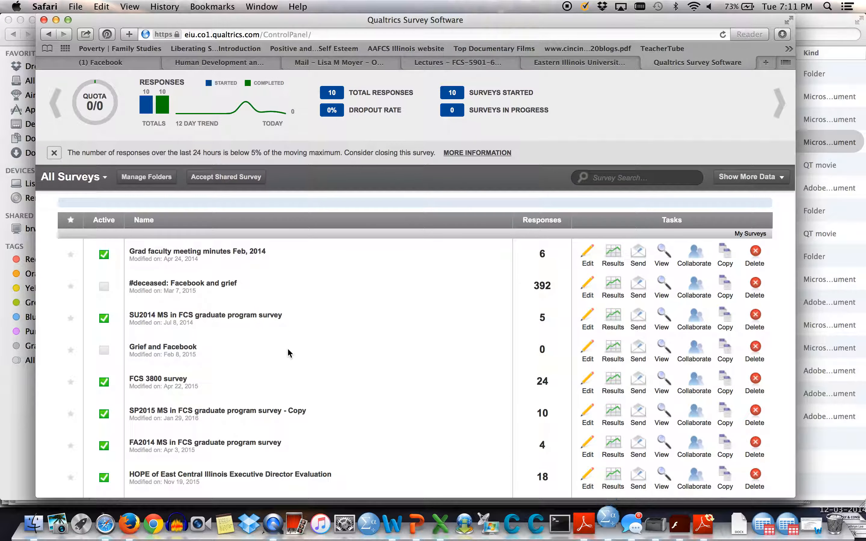
pyautogui.scroll(-10, 289, 351)
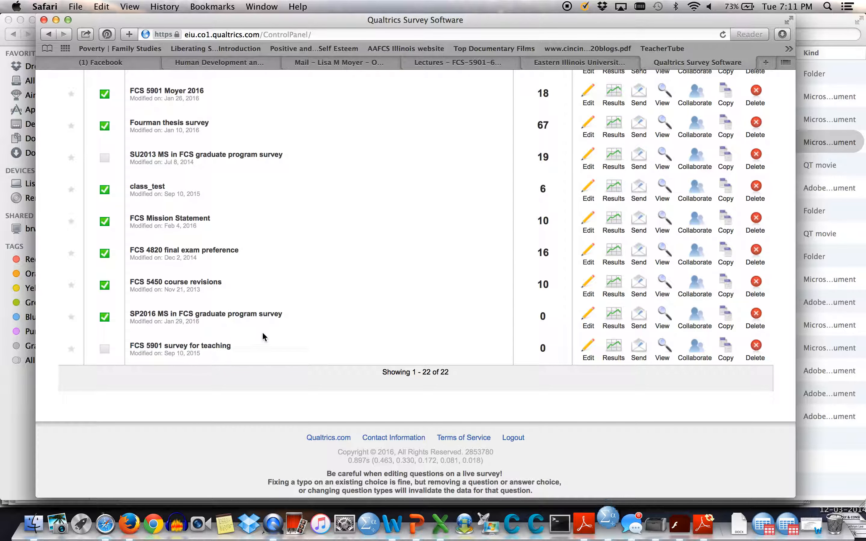
pyautogui.scroll(-1, 289, 310)
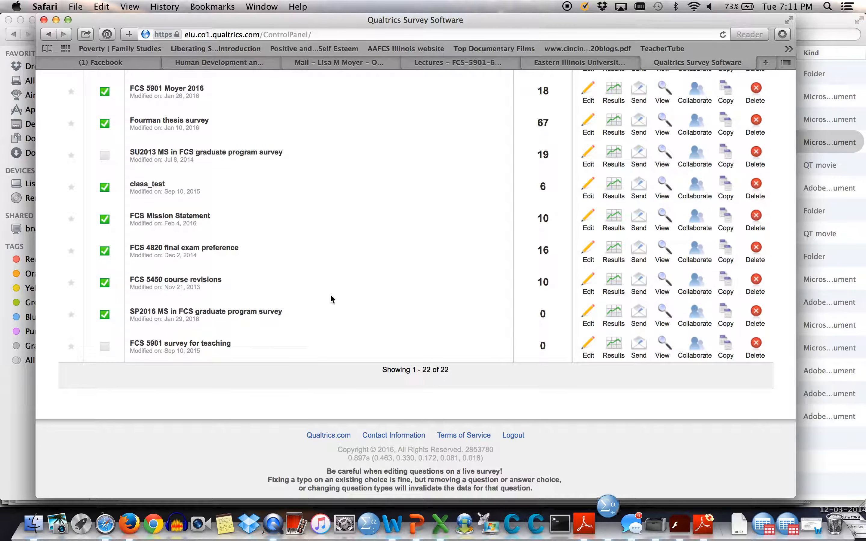
pyautogui.scroll(5, 341, 265)
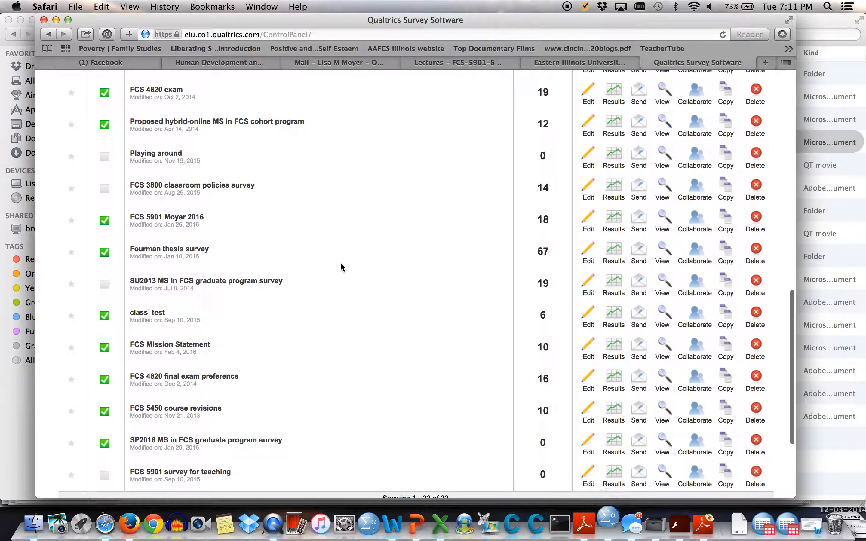
pyautogui.click(160, 218)
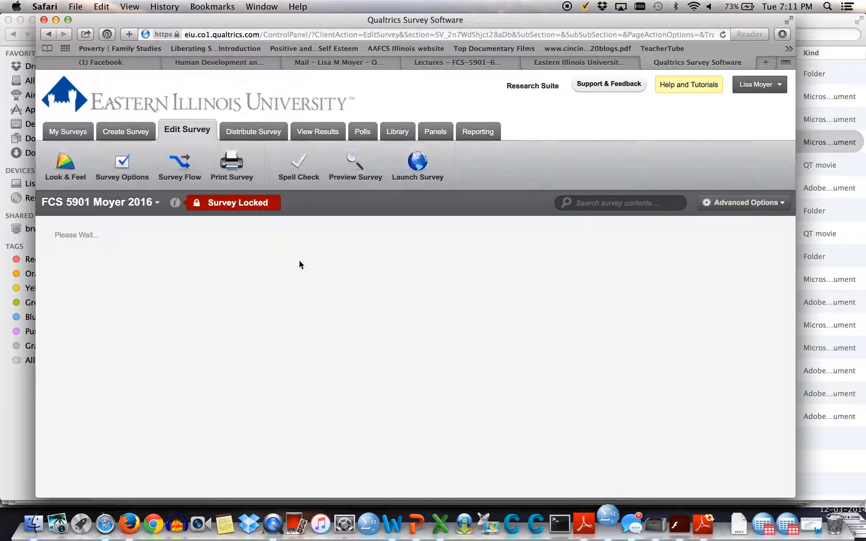
# Review the survey's questions down to Q9, then switch to View Results
pyautogui.scroll(-12, 403, 430)
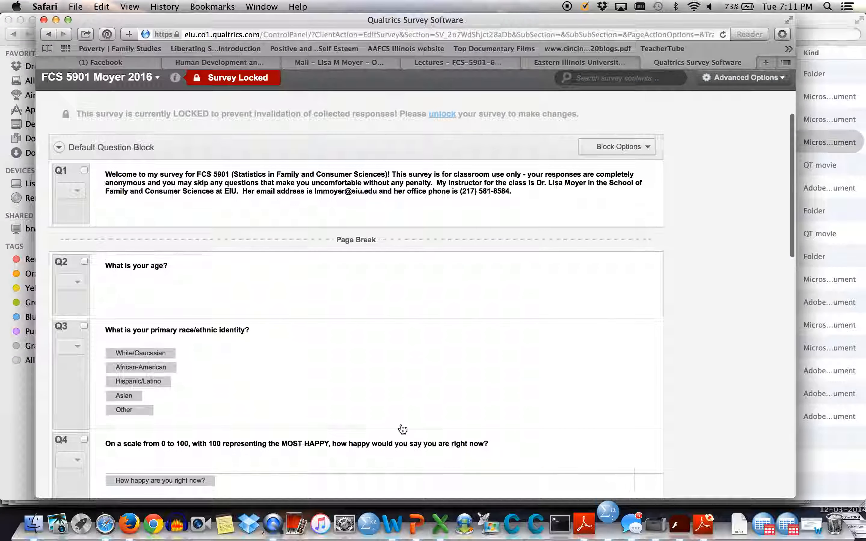
pyautogui.scroll(-6, 402, 430)
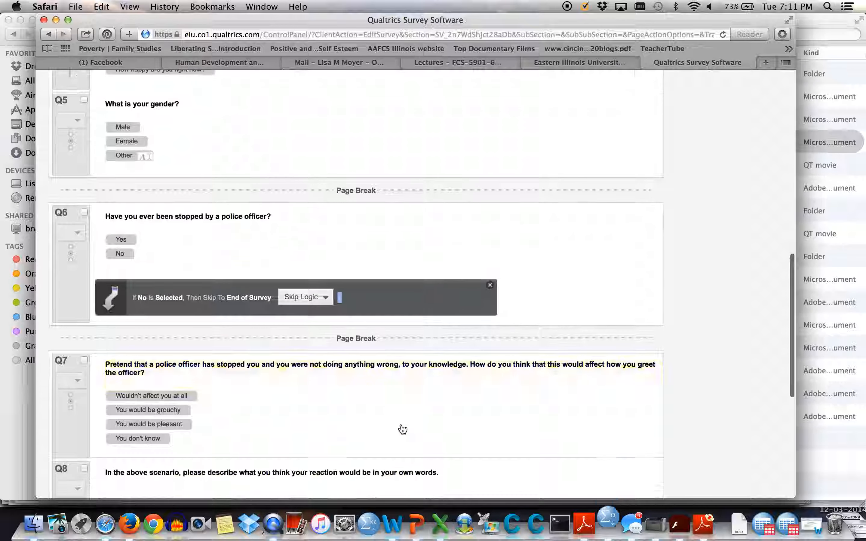
pyautogui.scroll(-6, 536, 376)
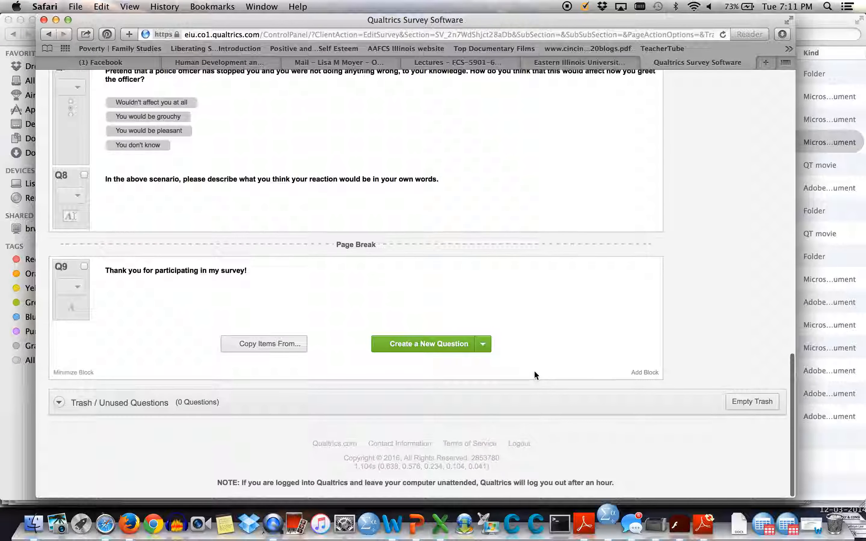
pyautogui.scroll(20, 718, 274)
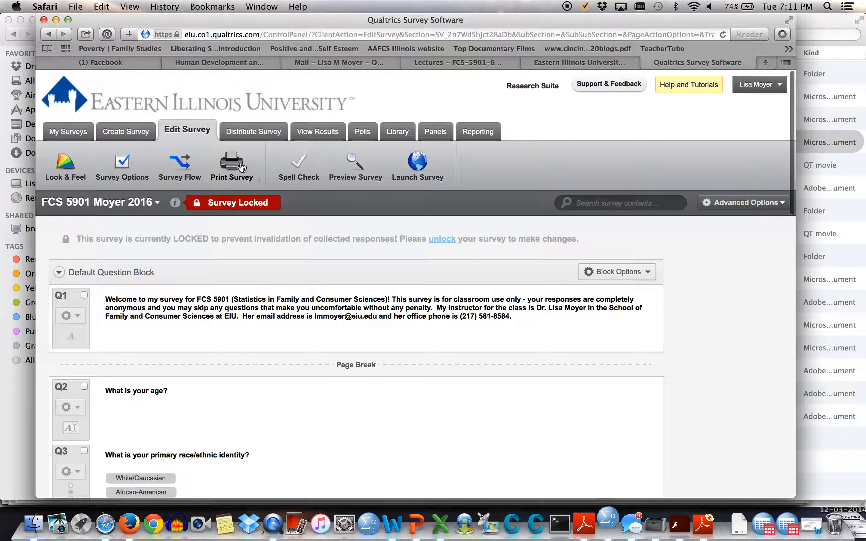
pyautogui.click(318, 132)
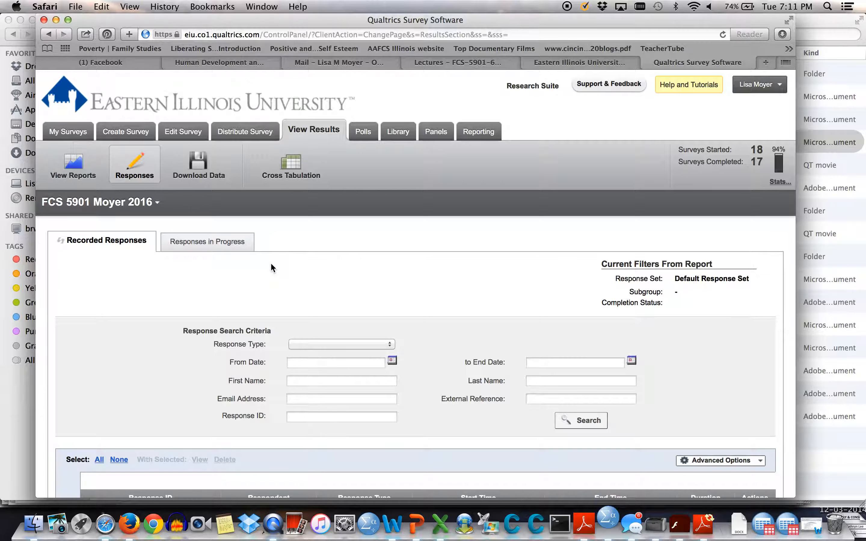
# Bring up the survey's saved reports list from the Responses page
pyautogui.scroll(-10, 336, 251)
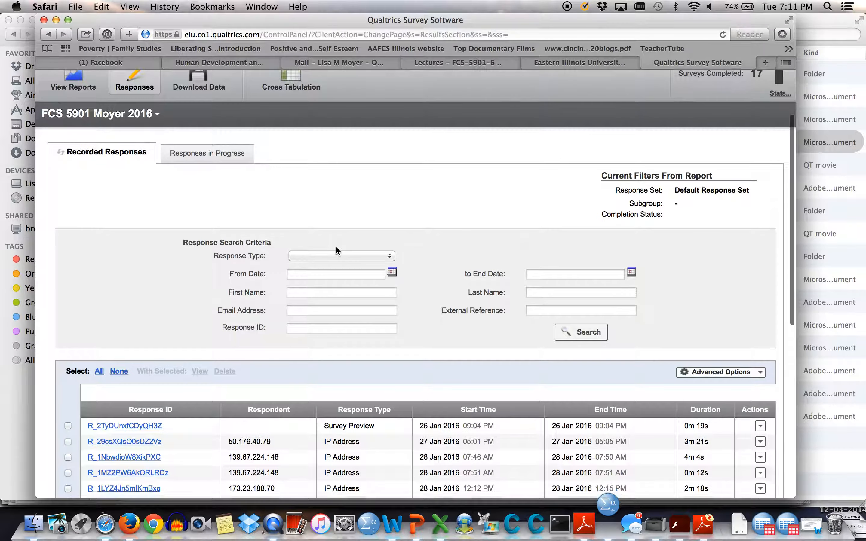
pyautogui.scroll(10, 336, 246)
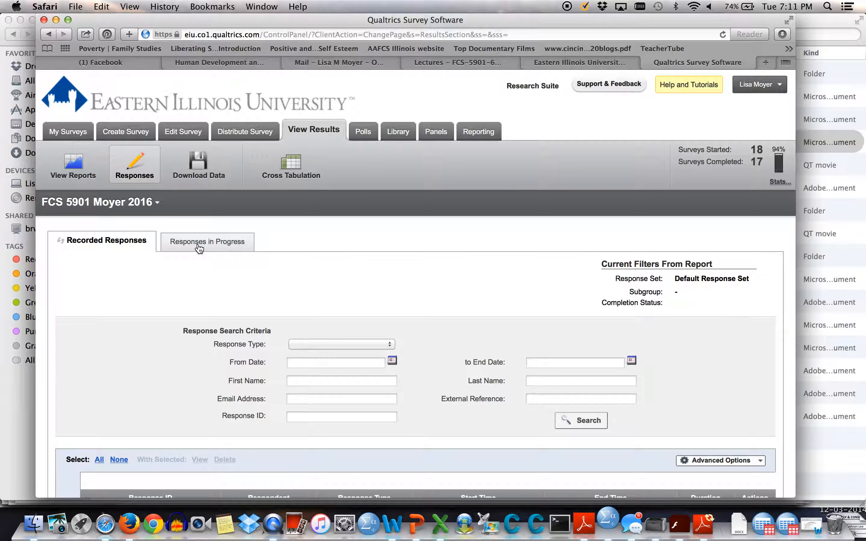
pyautogui.click(73, 164)
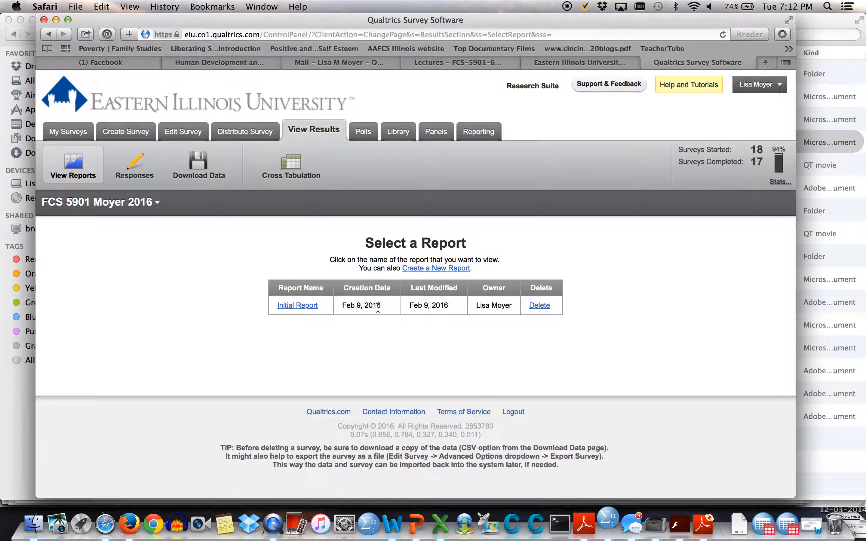
# Open the Initial Report, review question 1's age responses, and advance to page 2
pyautogui.click(300, 307)
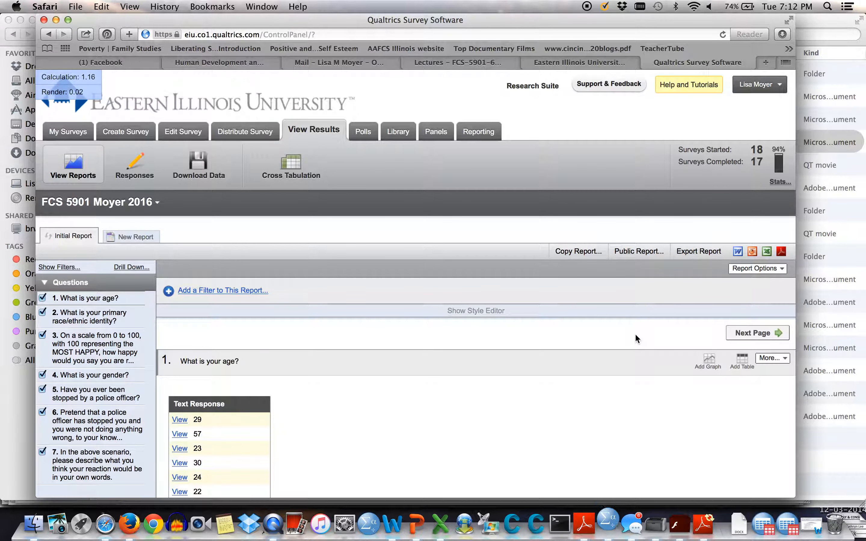
pyautogui.scroll(-10, 484, 389)
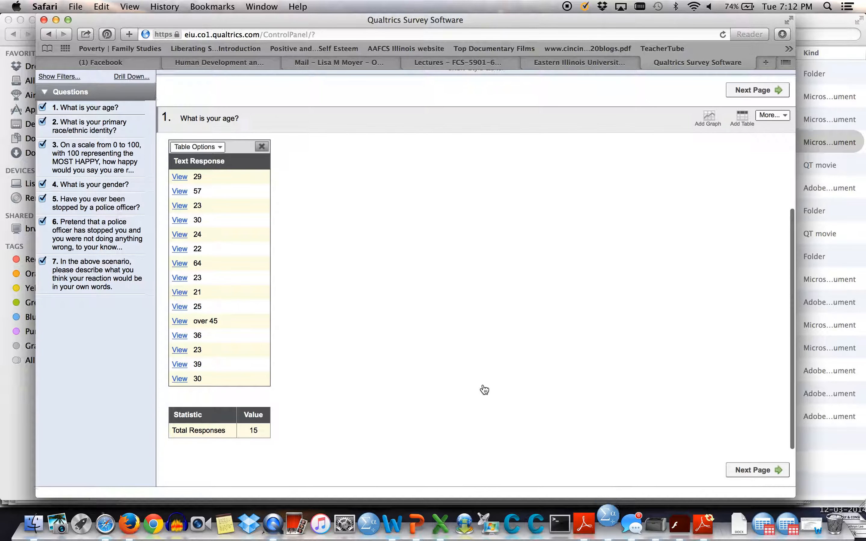
pyautogui.scroll(-3, 484, 386)
pyautogui.scroll(5, 455, 277)
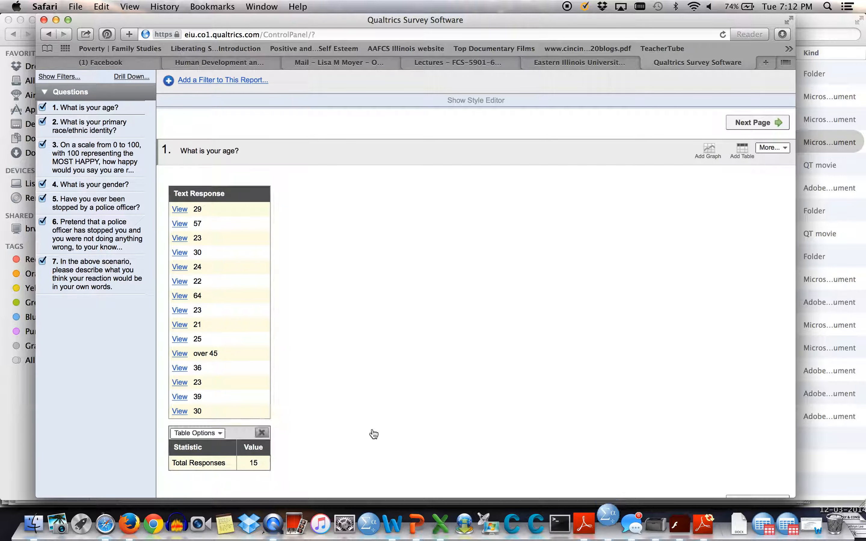
pyautogui.scroll(-3, 629, 404)
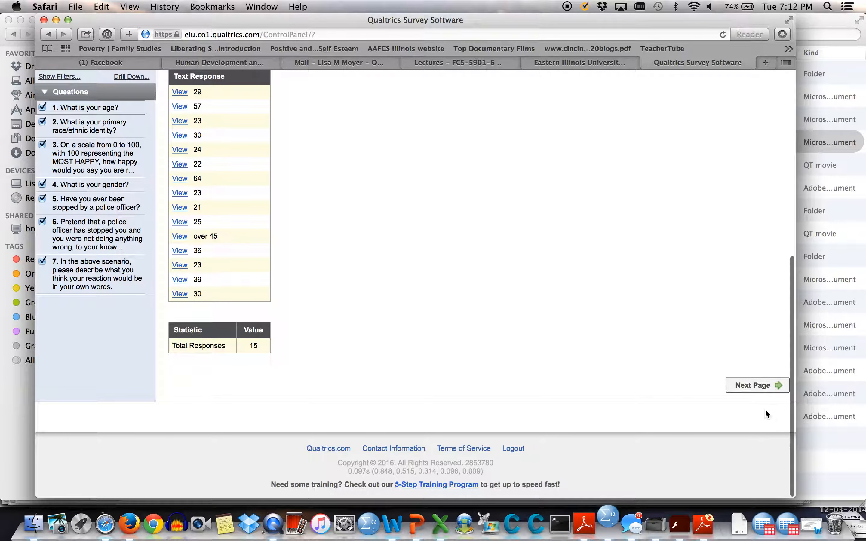
pyautogui.click(758, 388)
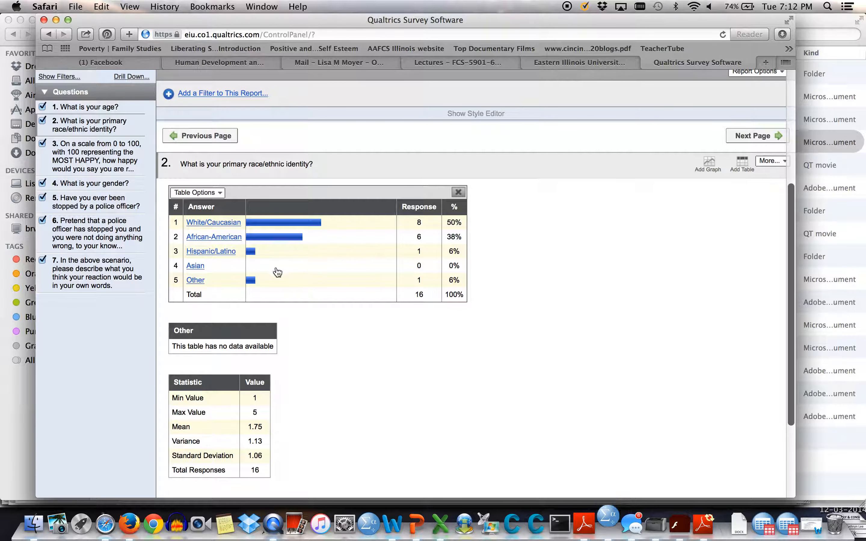
# Review question 2's race/ethnicity counts and statistics, then advance to question 3's happiness results
pyautogui.scroll(-5, 416, 350)
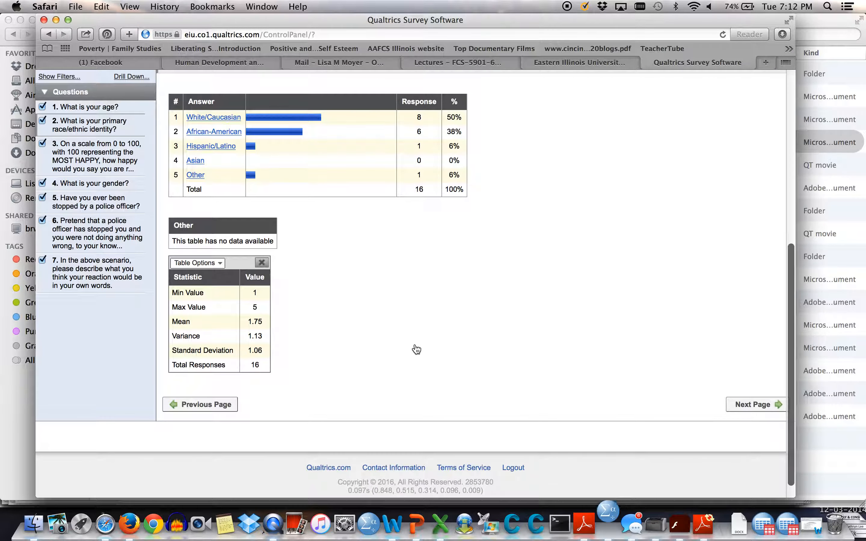
pyautogui.moveTo(434, 147)
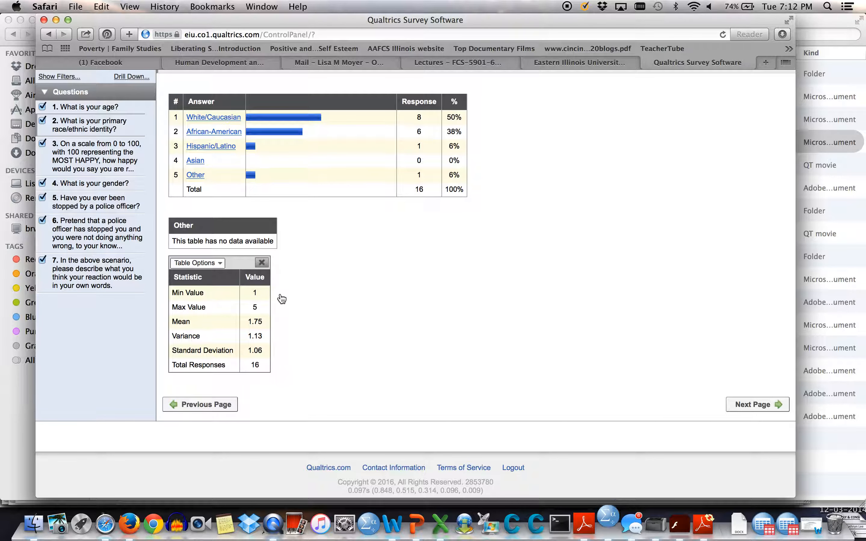
pyautogui.scroll(3, 573, 374)
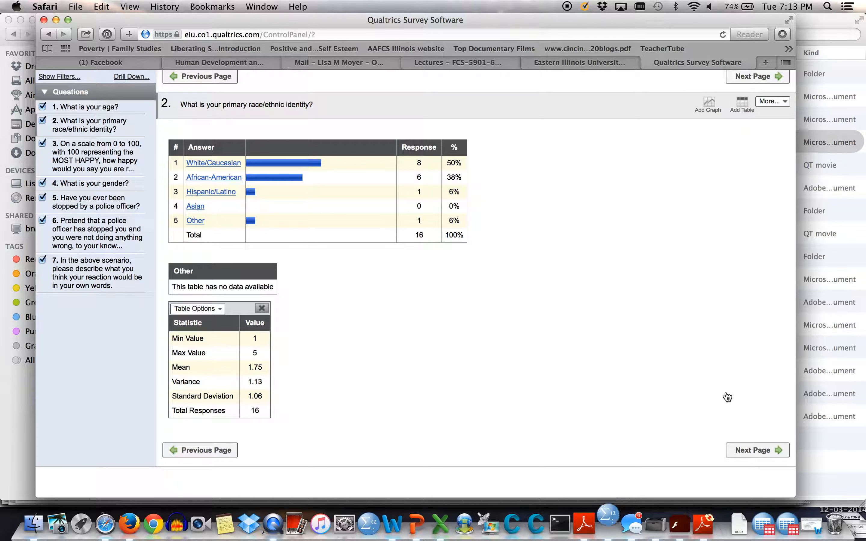
pyautogui.click(752, 450)
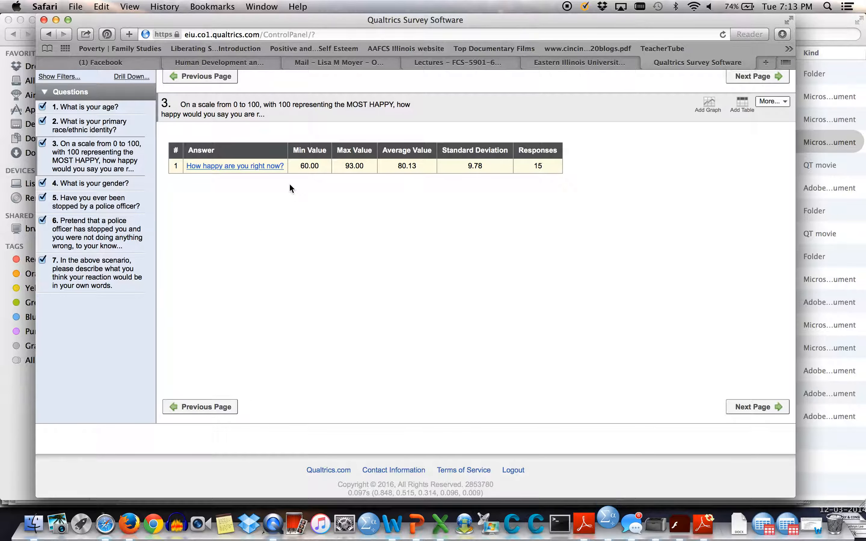
# Advance the report to question 4's gender results: 3 male, 13 female, mean 1.81
pyautogui.moveTo(311, 173)
pyautogui.click(753, 411)
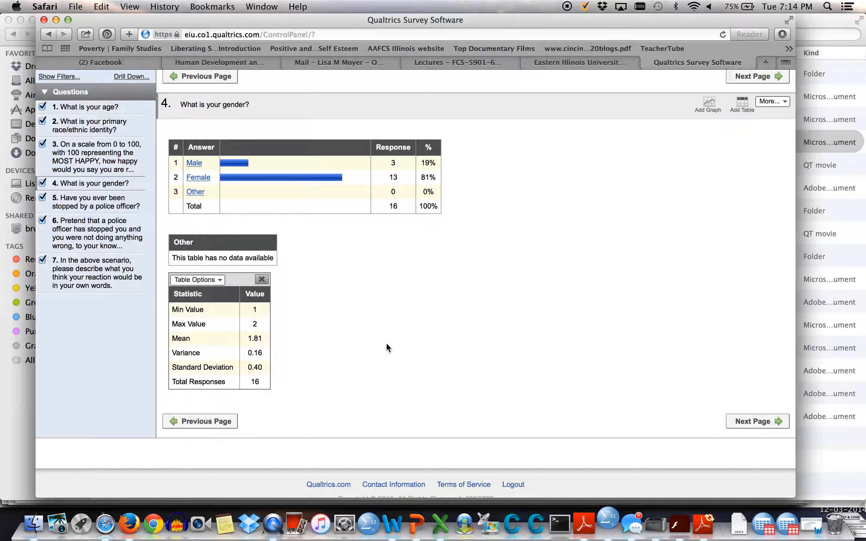
# Advance the report to question 5's police-stop results: 15 yes, 2 no
pyautogui.click(751, 422)
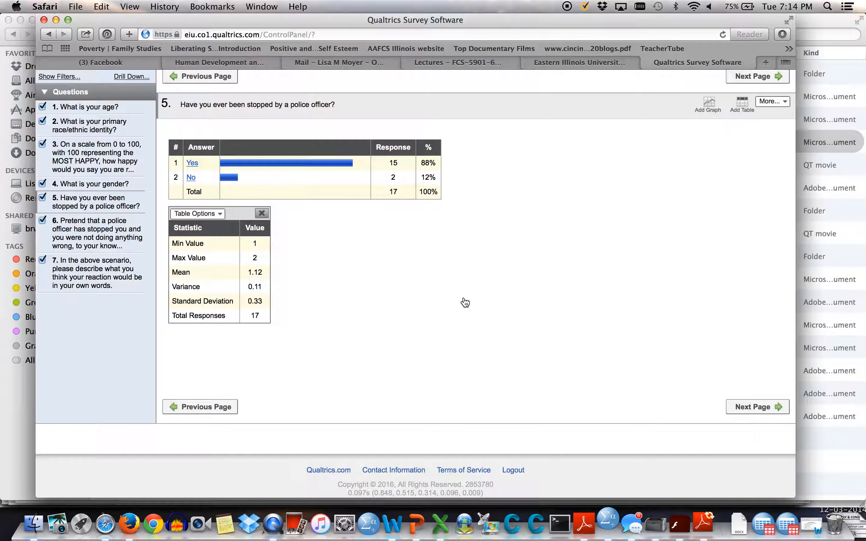
# Advance the report to question 6's stop-reaction results: 8 pleasant, mean 2.87
pyautogui.click(761, 409)
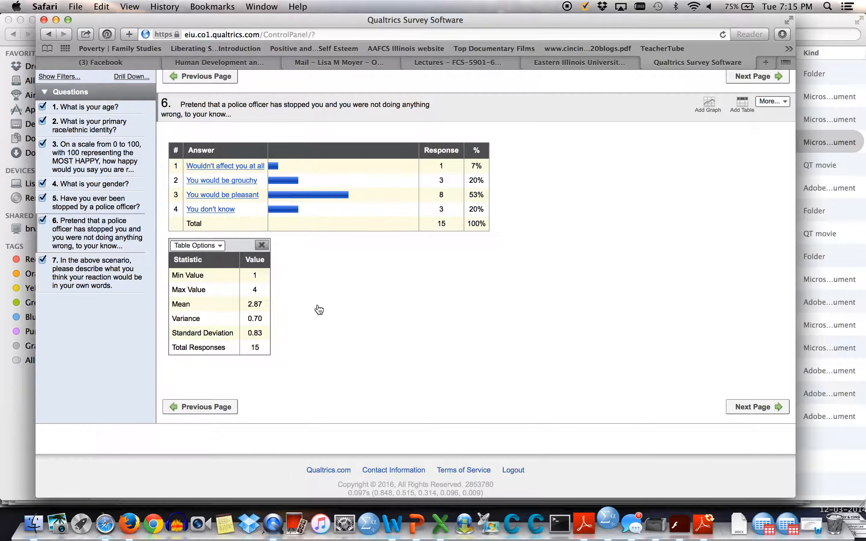
# Advance the Qualtrics report to question 7's 15 written reaction responses and scroll back to the top
pyautogui.click(750, 411)
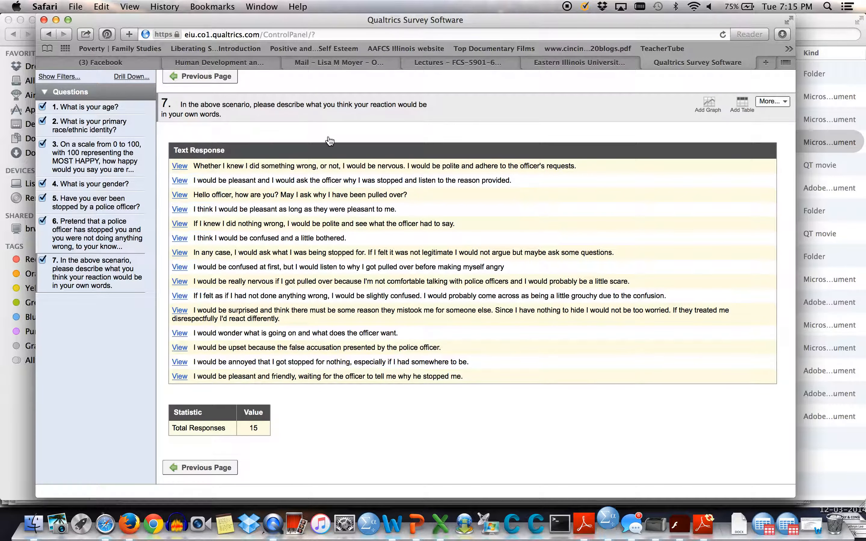
pyautogui.scroll(1, 330, 143)
pyautogui.scroll(10, 330, 147)
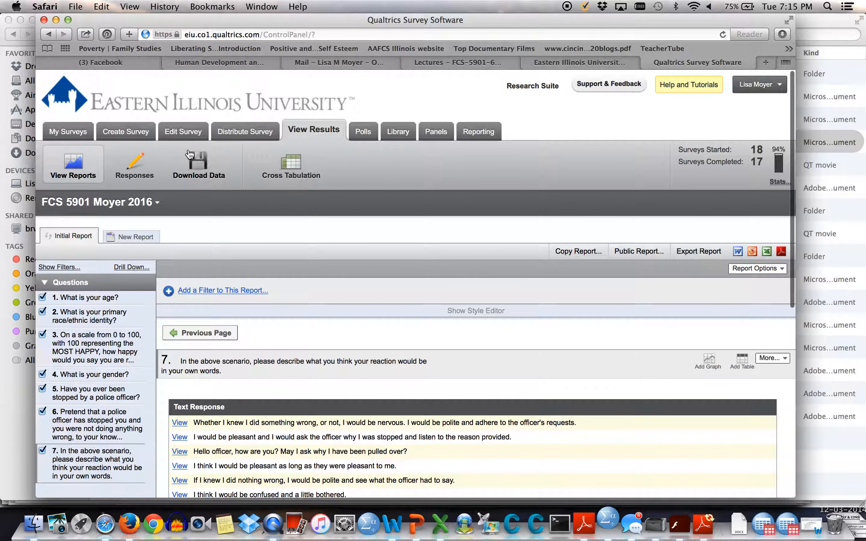
# Open the Download Data options and review the survey questions available for export
pyautogui.click(202, 169)
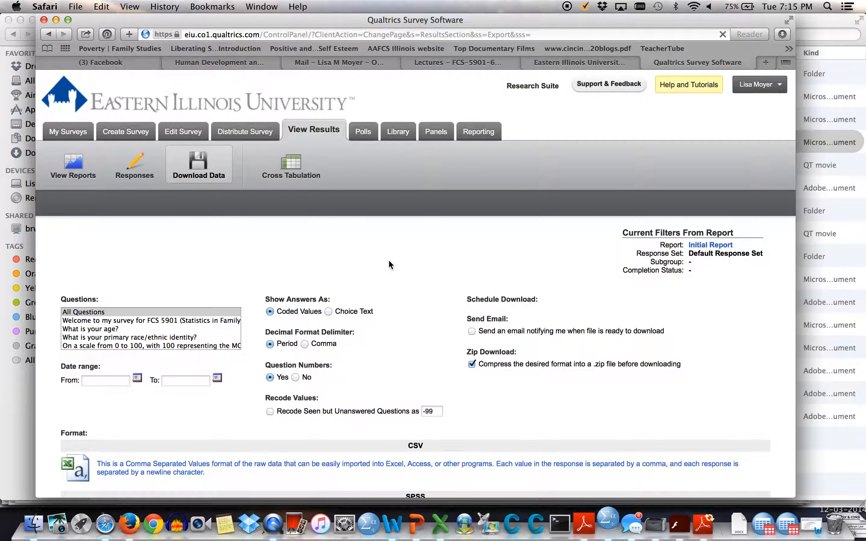
pyautogui.scroll(-5, 390, 264)
pyautogui.scroll(-2, 389, 264)
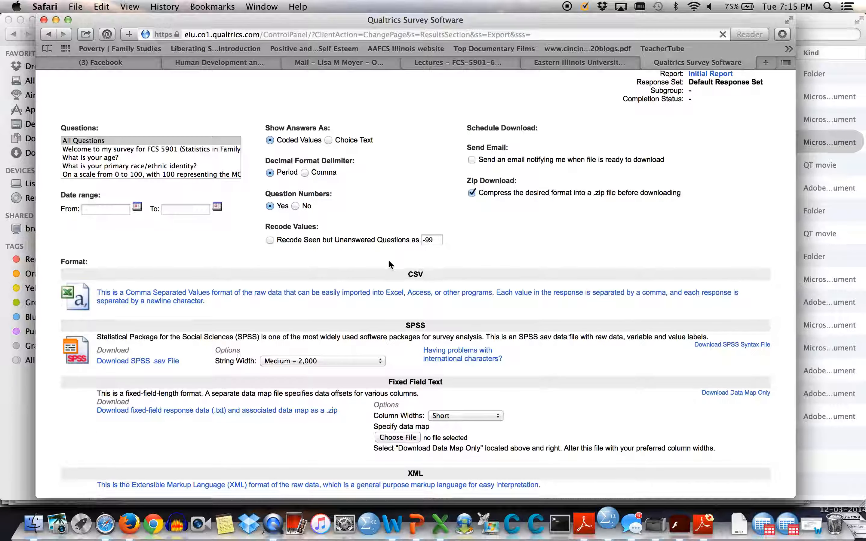
pyautogui.scroll(2, 389, 264)
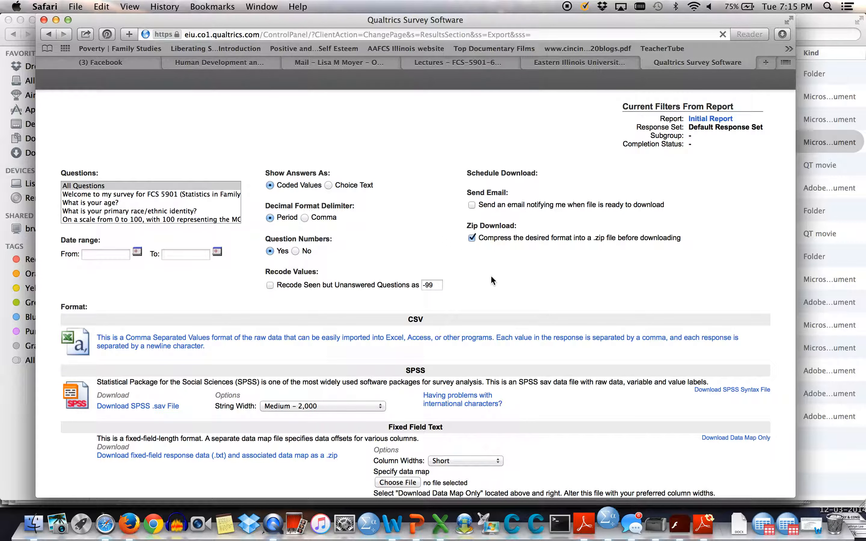
pyautogui.click(92, 186)
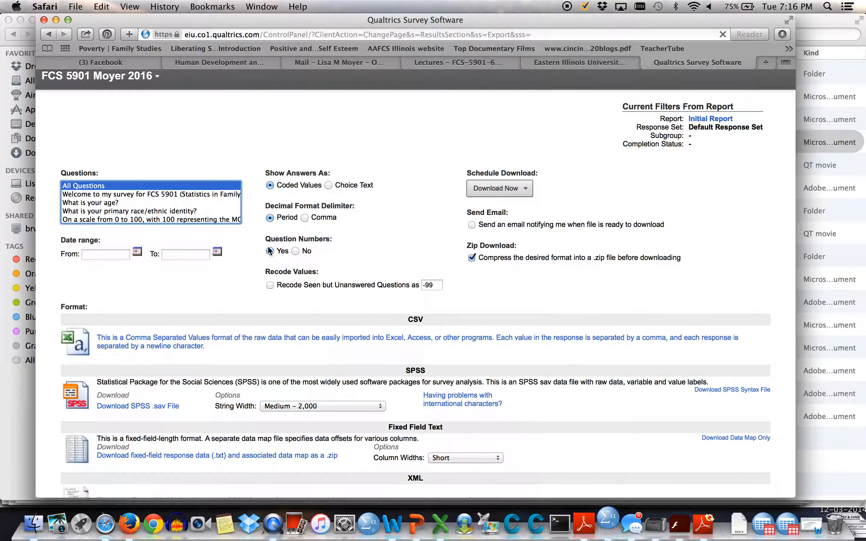
pyautogui.scroll(-3, 401, 252)
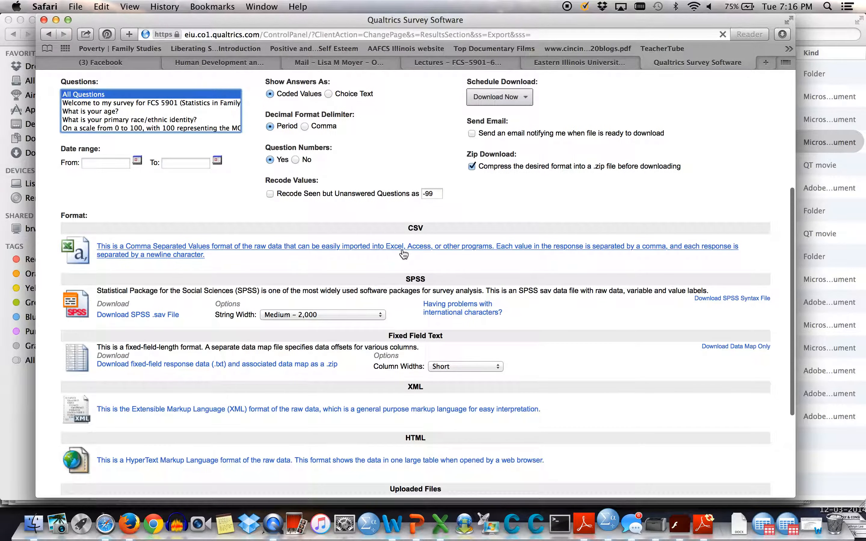
pyautogui.scroll(2, 404, 254)
pyautogui.scroll(1, 404, 254)
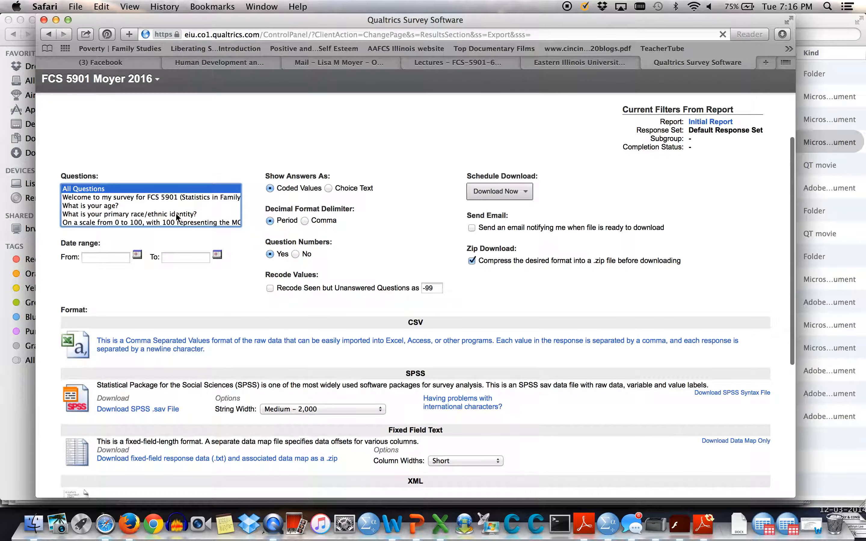
# Select the questions from age through the police scenario (Q6) and download them as CSV
pyautogui.click(108, 198)
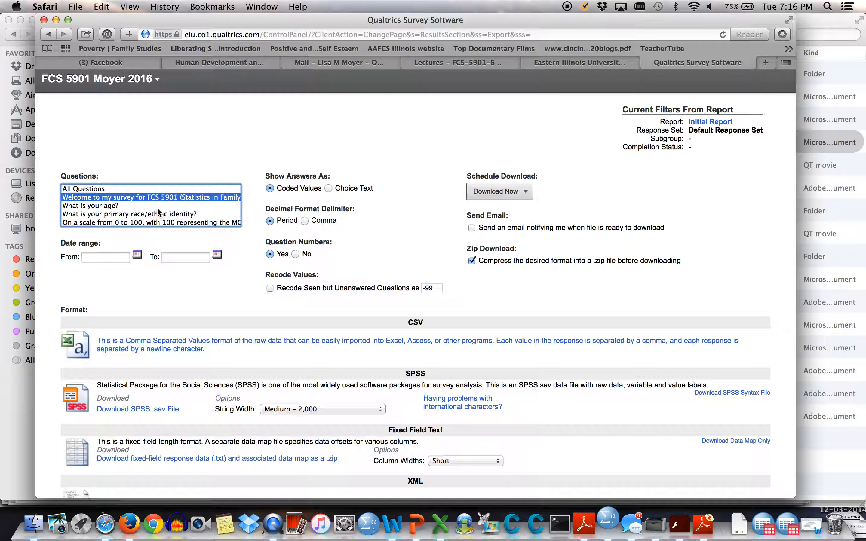
pyautogui.click(104, 207)
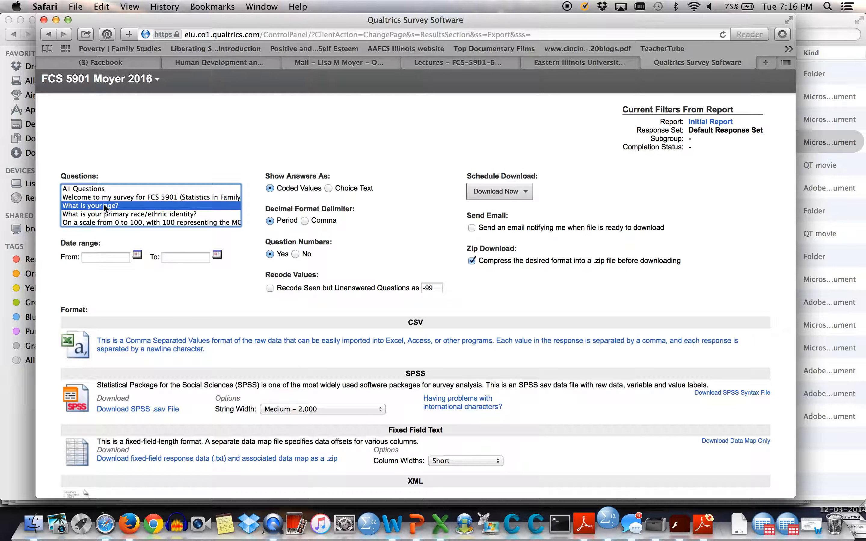
pyautogui.scroll(-5, 147, 207)
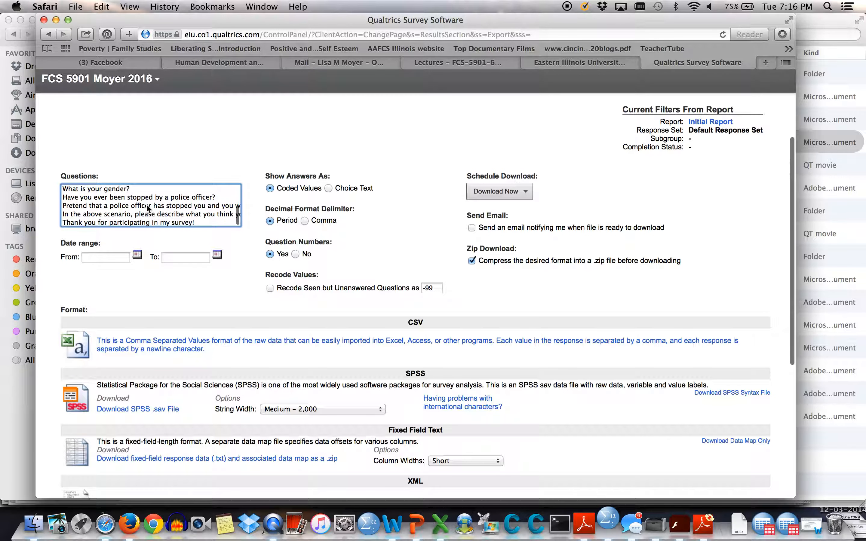
pyautogui.keyDown('shift'); pyautogui.click(126, 206); pyautogui.keyUp('shift')
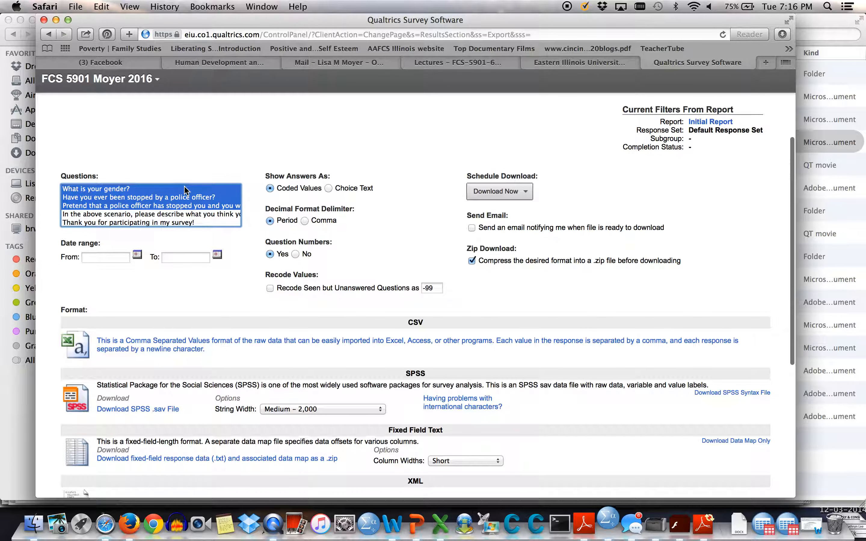
pyautogui.scroll(-5, 420, 263)
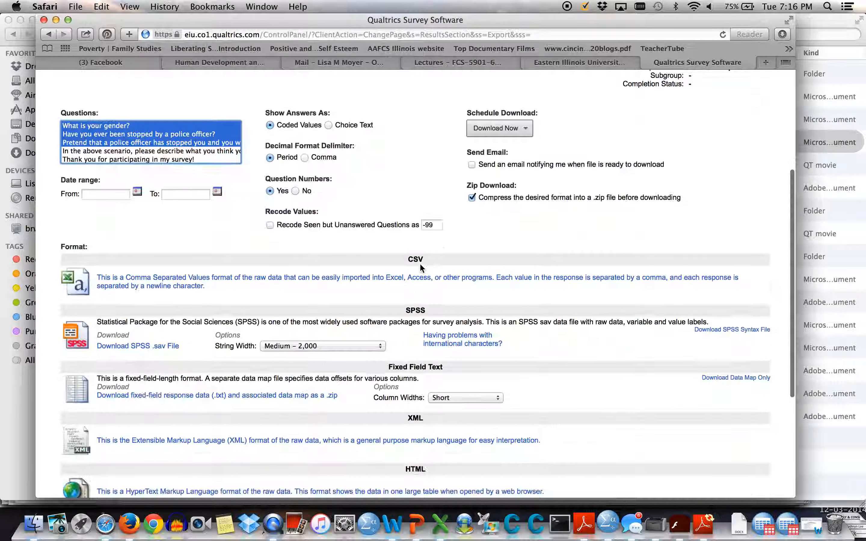
pyautogui.scroll(-2, 419, 268)
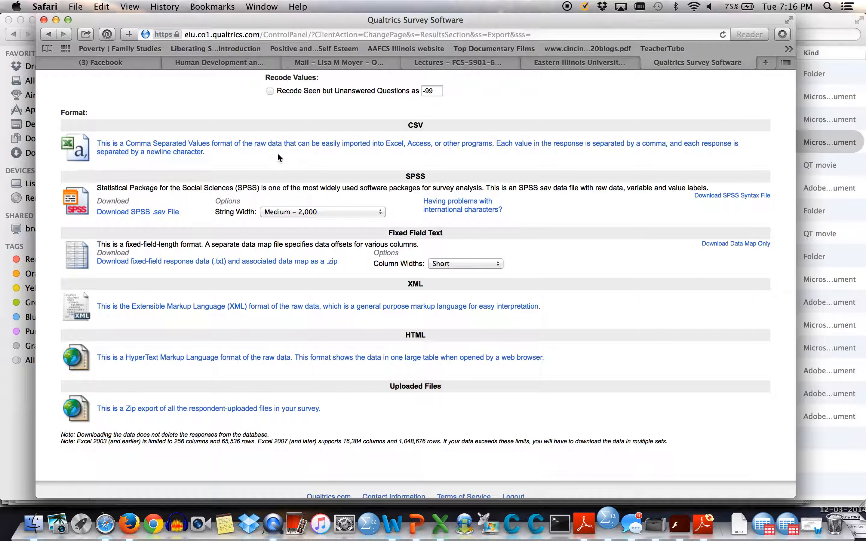
pyautogui.scroll(5, 312, 283)
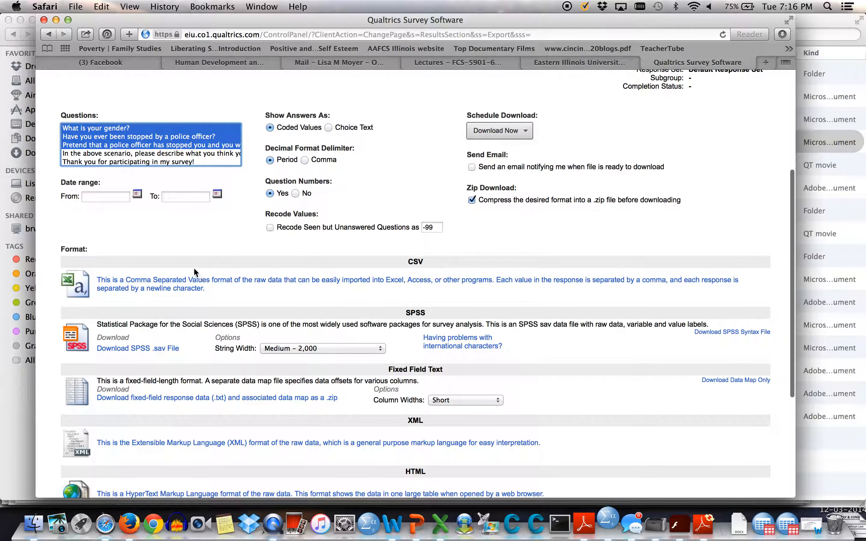
pyautogui.click(208, 285)
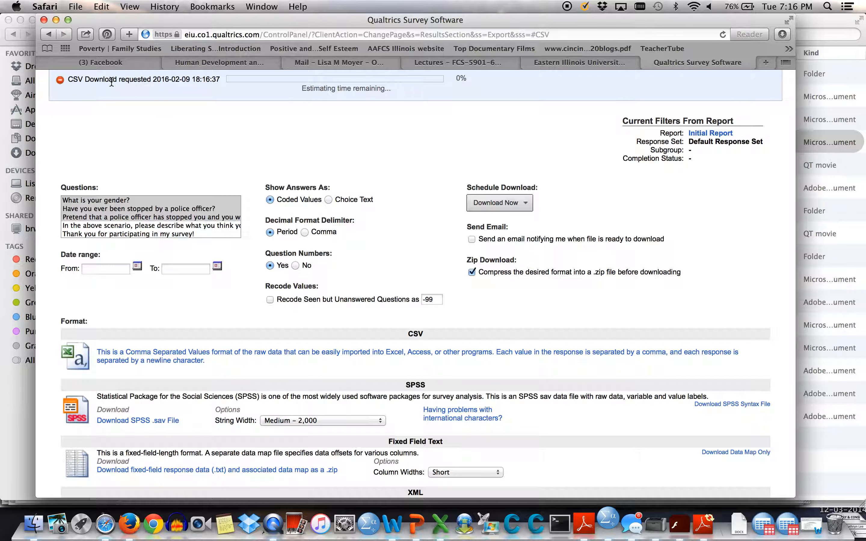
# Open the Downloads stack in the Dock to find the exported CSV
pyautogui.scroll(5, 280, 101)
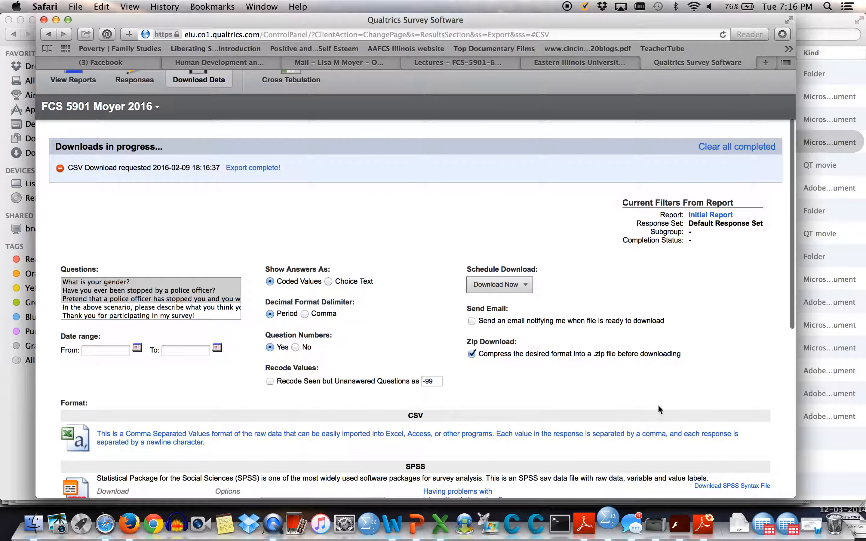
pyautogui.rightClick(736, 529)
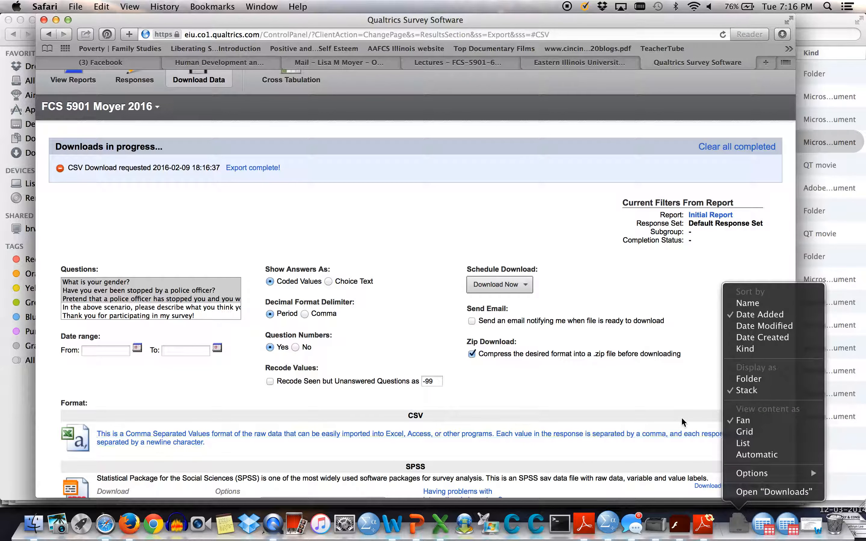
pyautogui.click(683, 384)
pyautogui.doubleClick(740, 526)
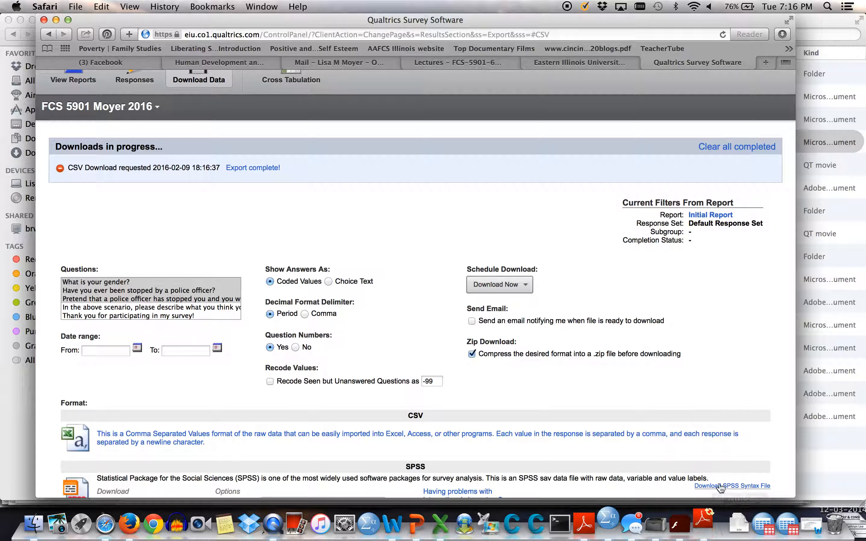
pyautogui.click(740, 525)
# Open FCS_5901_Moyer_2016.csv in Excel and delete the response metadata columns A–J
pyautogui.click(741, 498)
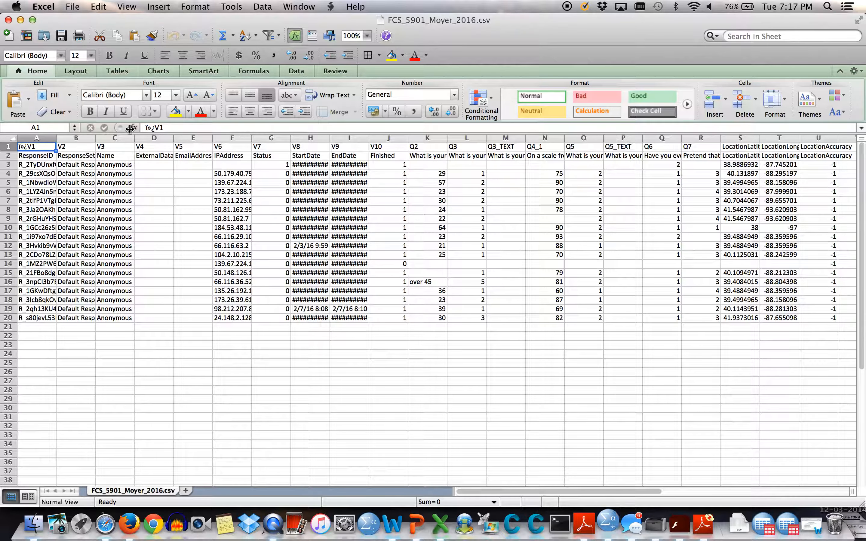
pyautogui.click(386, 139)
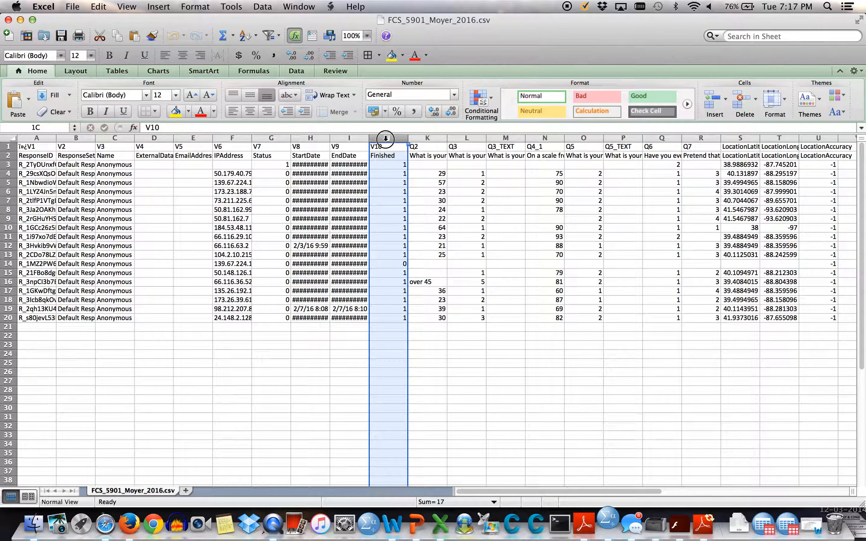
pyautogui.moveTo(386, 139); pyautogui.dragTo(41, 139)
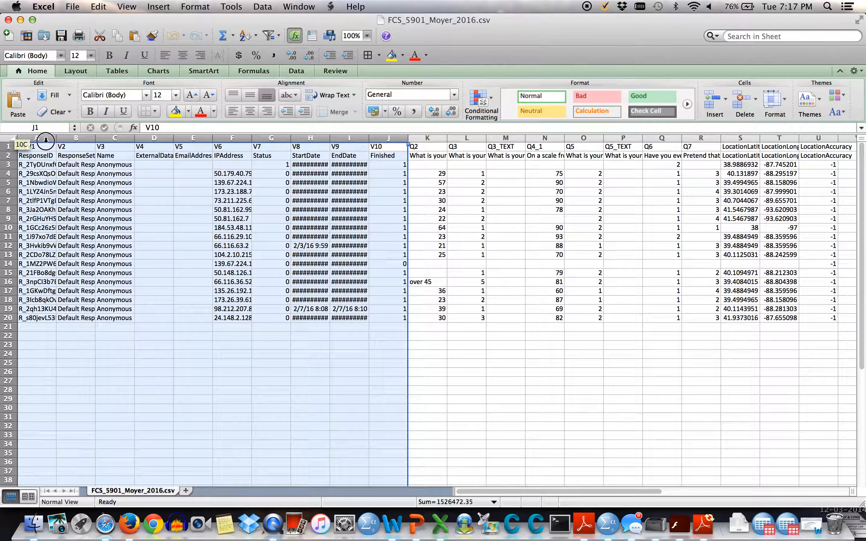
pyautogui.rightClick(152, 231)
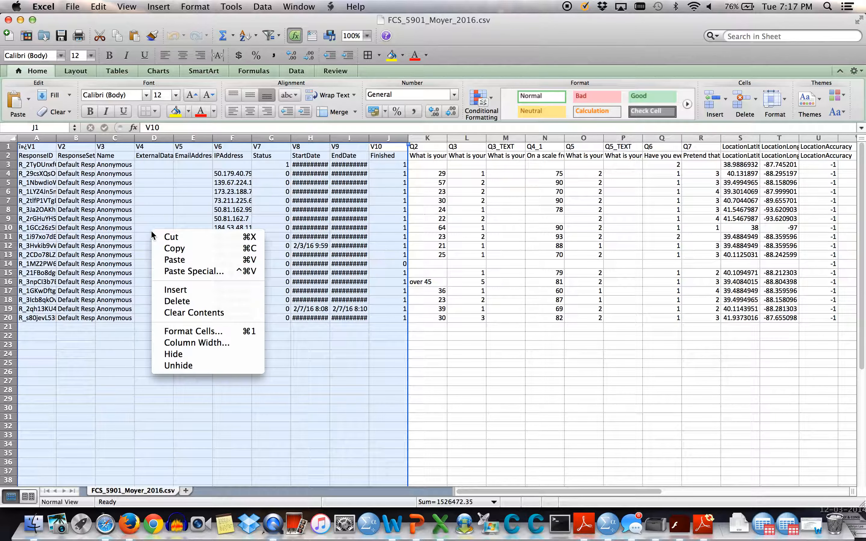
pyautogui.click(181, 302)
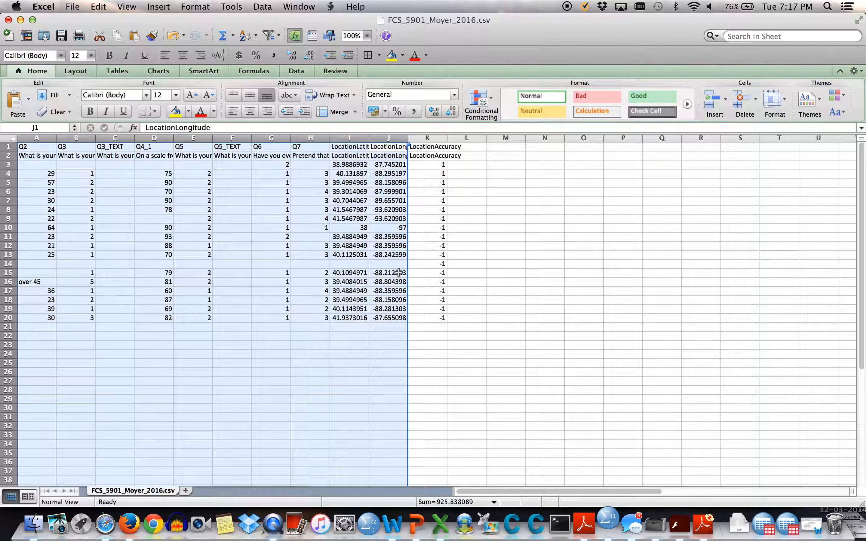
pyautogui.click(452, 376)
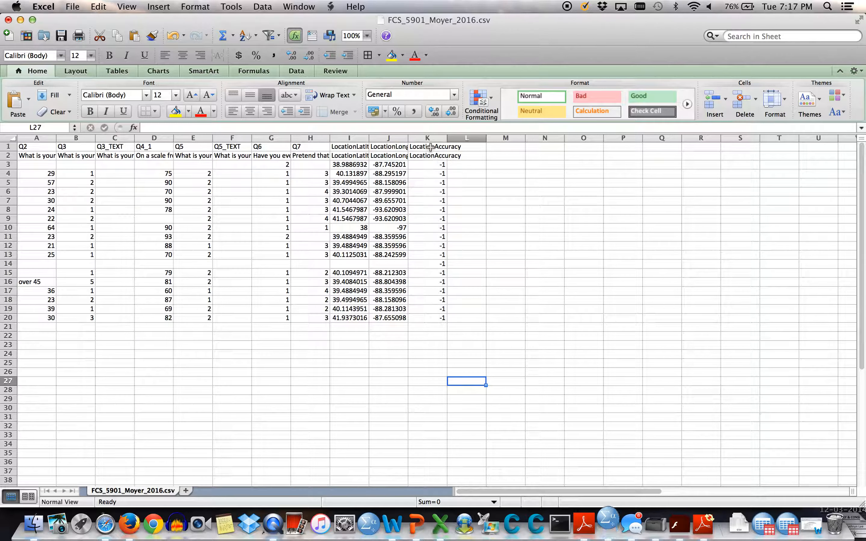
# Delete the LocationAccuracy column and the latitude/longitude cells I1:J20, shifting cells left
pyautogui.click(430, 138)
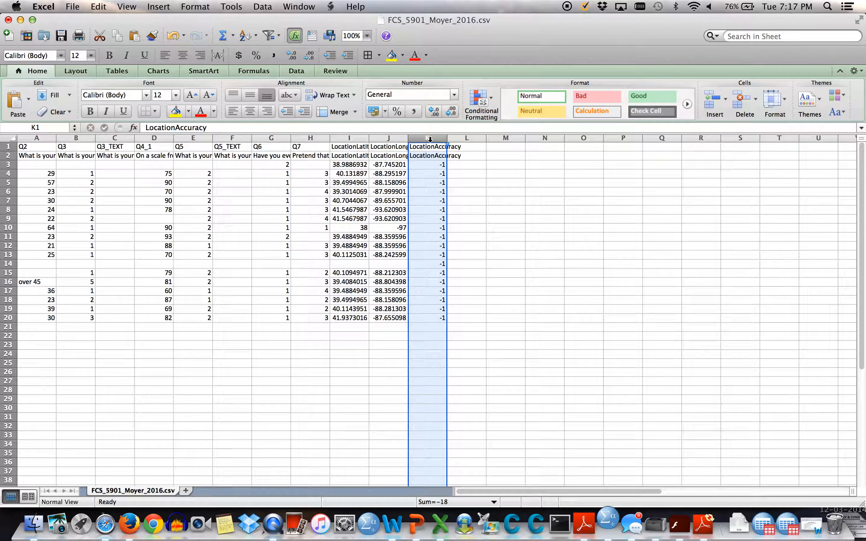
pyautogui.rightClick(430, 138)
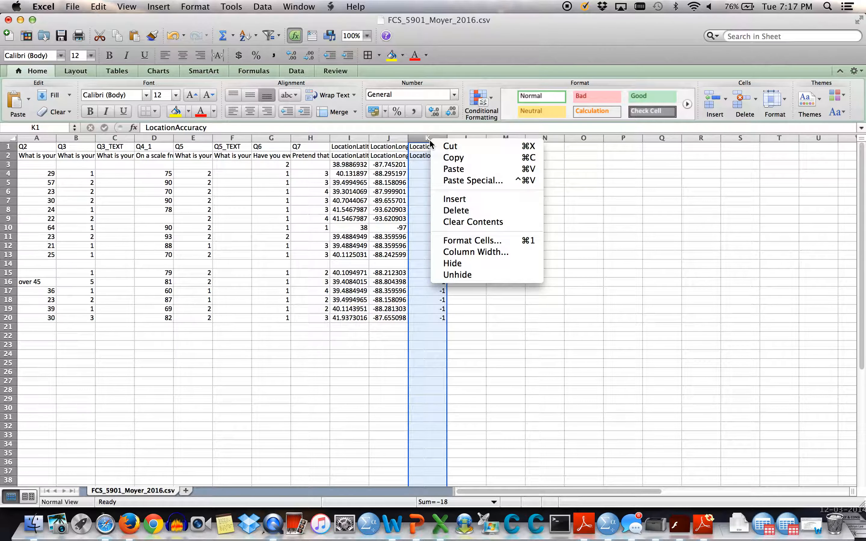
pyautogui.click(445, 211)
pyautogui.moveTo(351, 149); pyautogui.dragTo(375, 320)
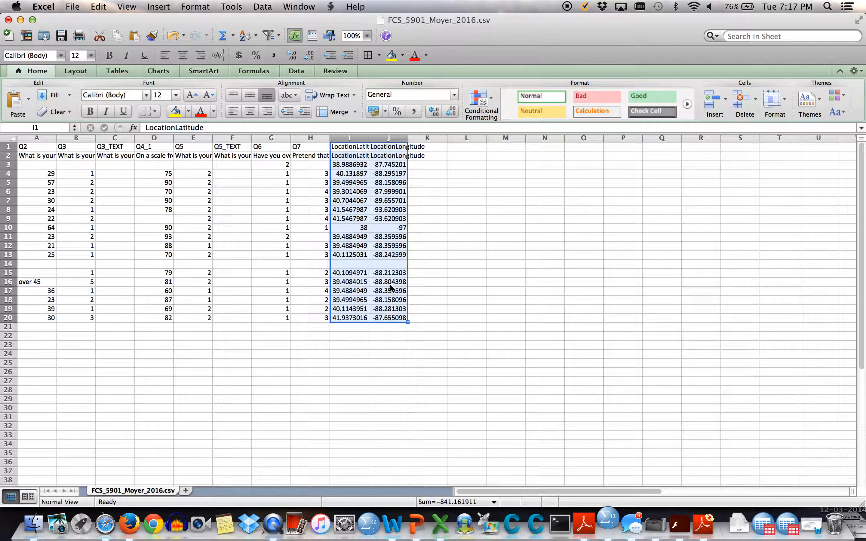
pyautogui.rightClick(392, 287)
pyautogui.click(419, 350)
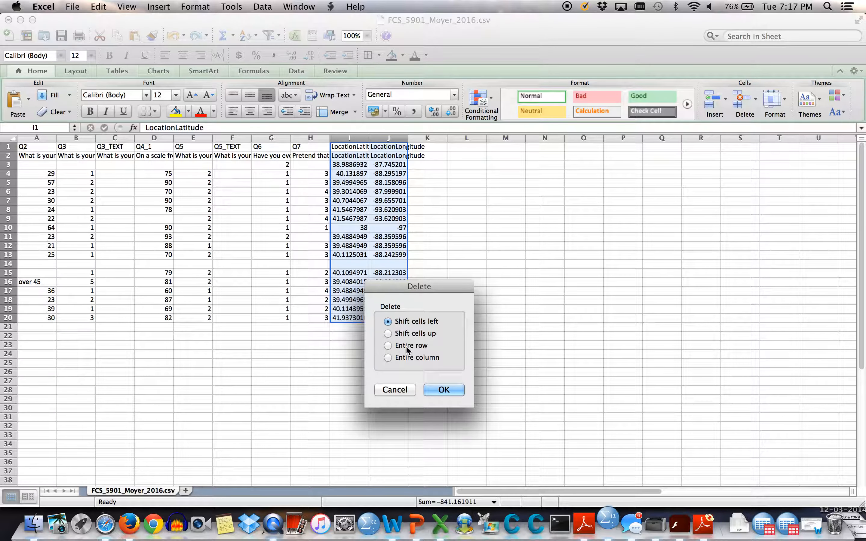
pyautogui.click(444, 389)
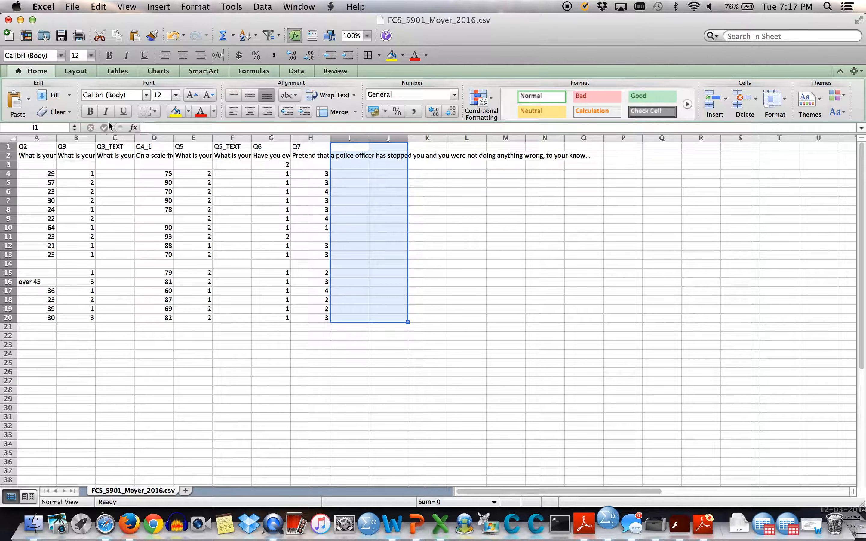
# Widen columns A, B and H to fit the age, race and police questions
pyautogui.moveTo(54, 137); pyautogui.dragTo(106, 150)
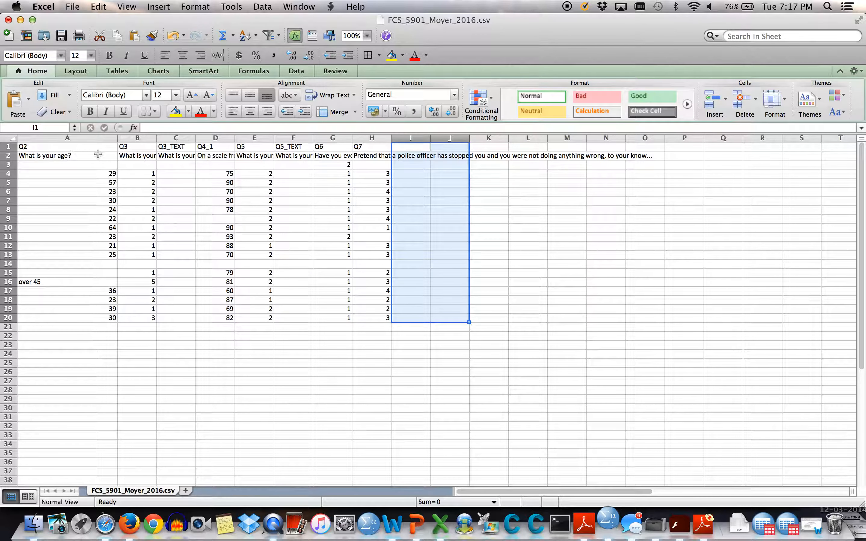
pyautogui.moveTo(157, 136); pyautogui.dragTo(551, 139)
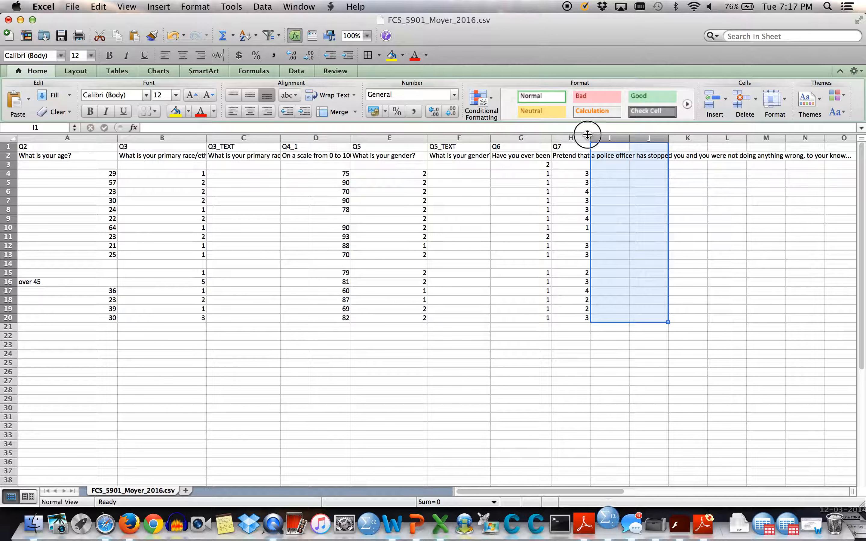
pyautogui.moveTo(590, 135); pyautogui.dragTo(638, 139)
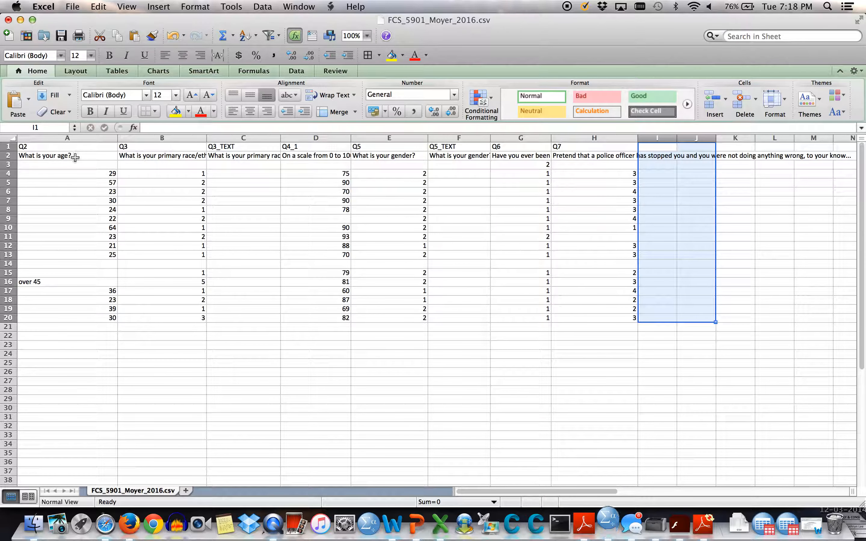
# Apply Wrap Text to row 2 so each survey question displays in full
pyautogui.moveTo(76, 157); pyautogui.dragTo(840, 156)
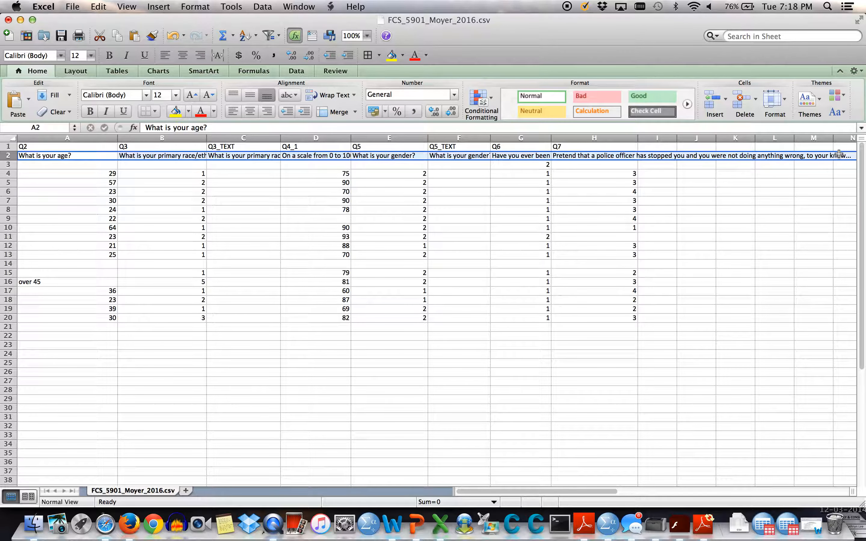
pyautogui.click(333, 96)
pyautogui.click(331, 111)
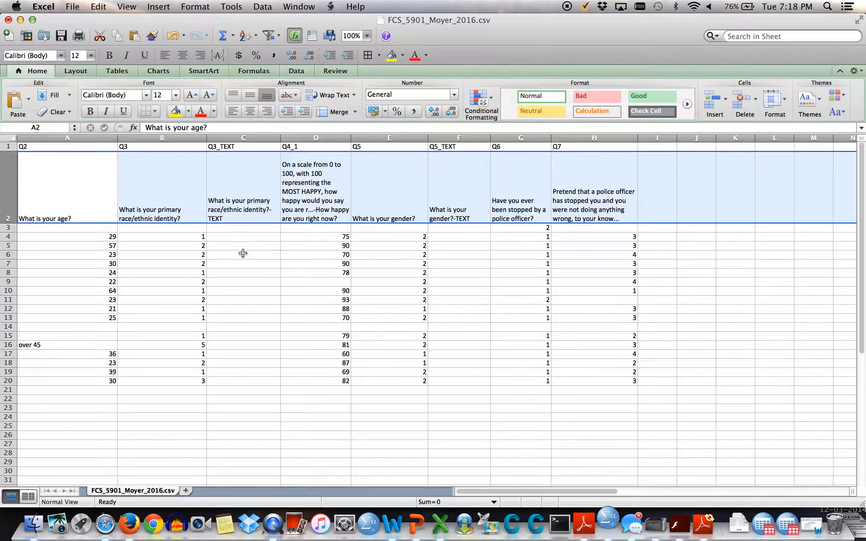
pyautogui.click(235, 235)
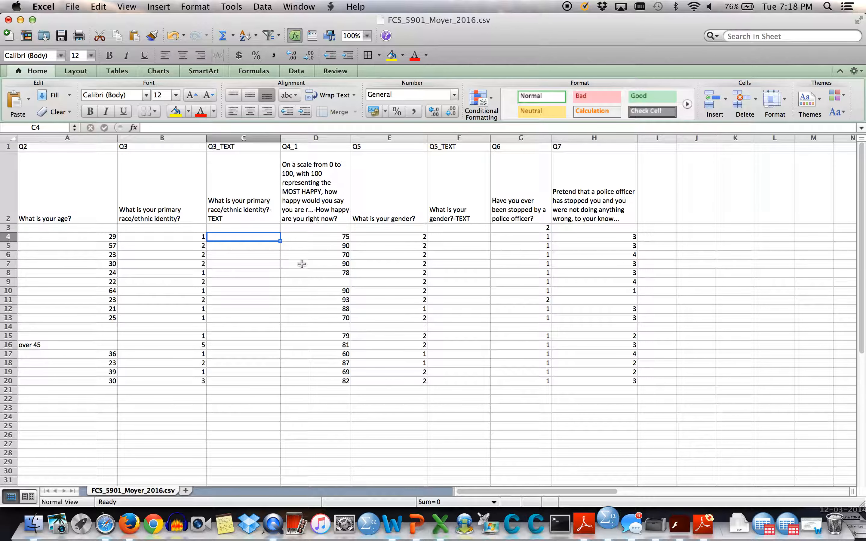
# Replace the 'over 45' age entry in A16 with 45
pyautogui.click(92, 342)
pyautogui.write('45')
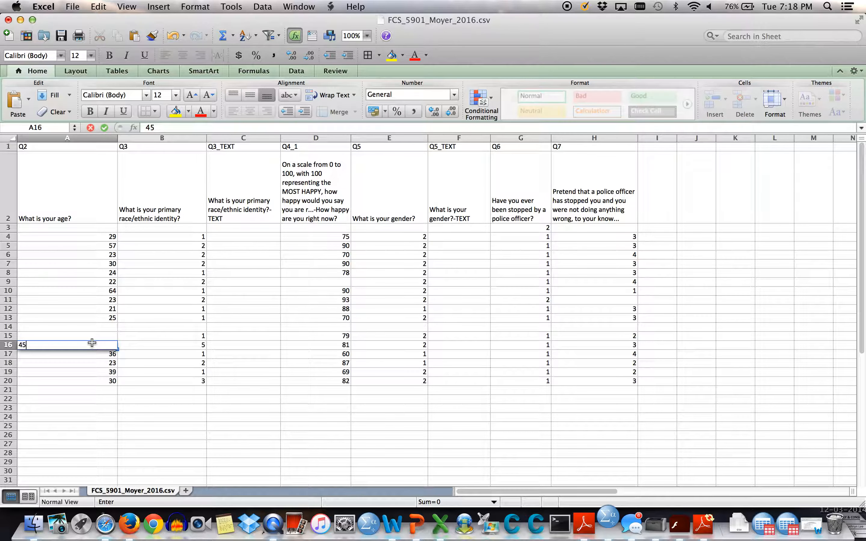
pyautogui.press('Return')
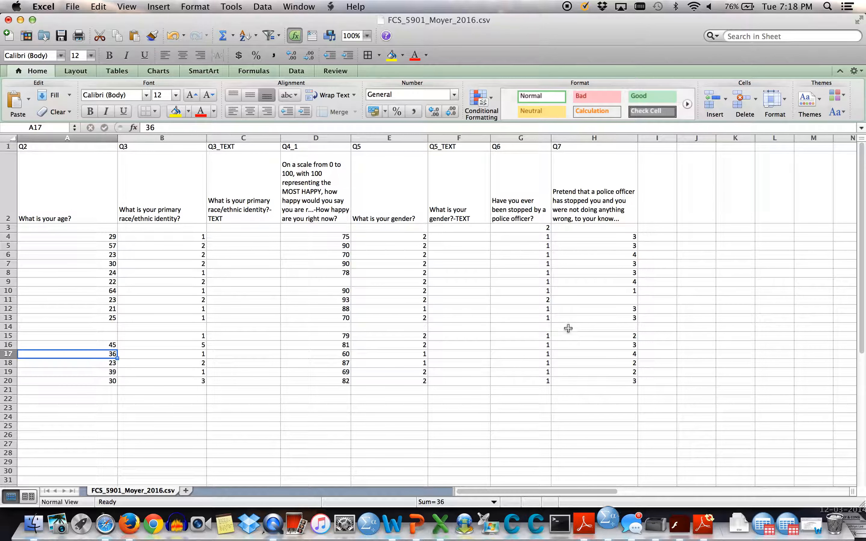
# Delete the empty row 14 and the nearly empty row 3
pyautogui.click(8, 327)
pyautogui.rightClick(8, 327)
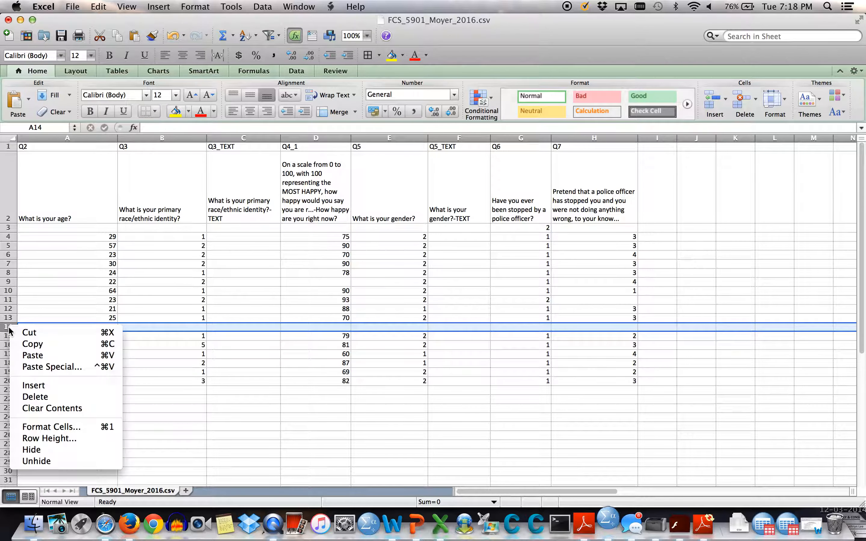
pyautogui.click(21, 398)
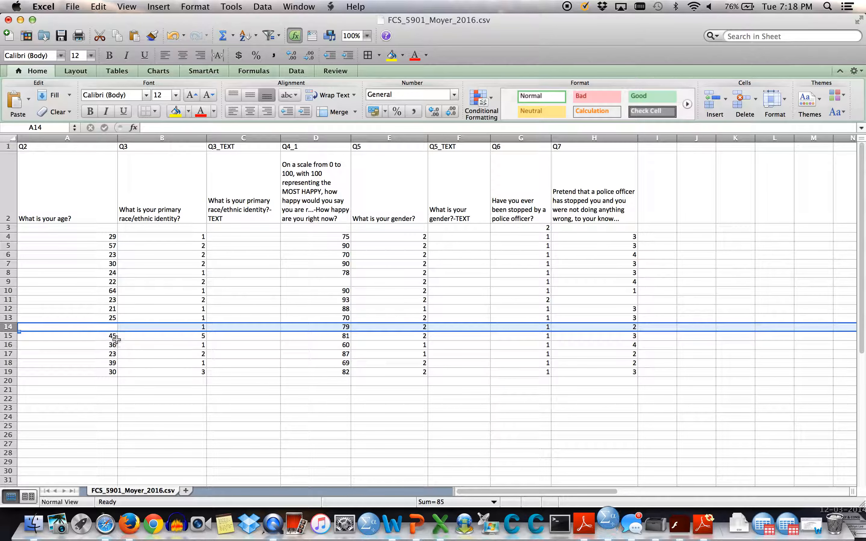
pyautogui.click(110, 328)
pyautogui.click(81, 354)
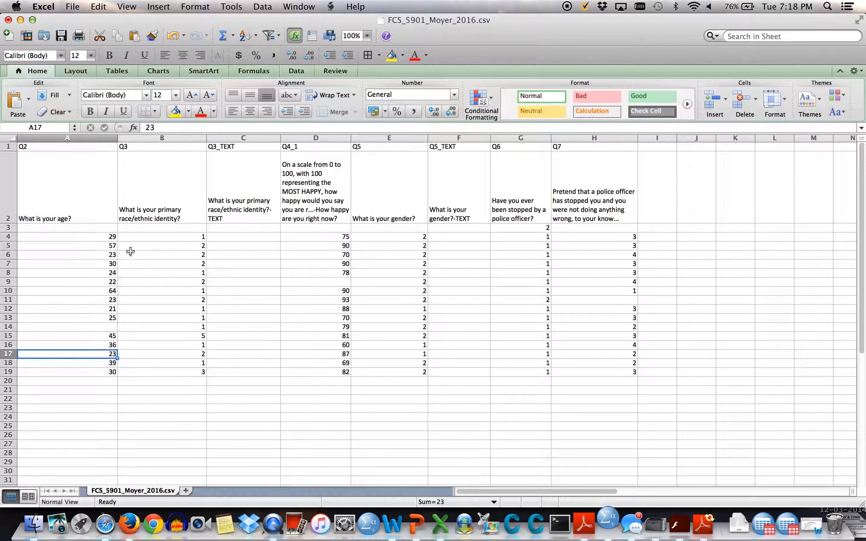
pyautogui.click(4, 228)
pyautogui.scroll(-1, 4, 228)
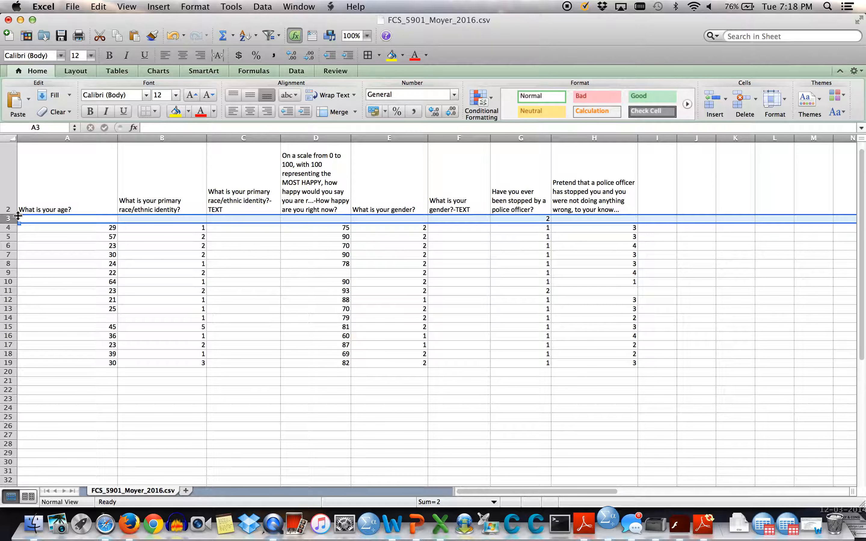
pyautogui.rightClick(14, 218)
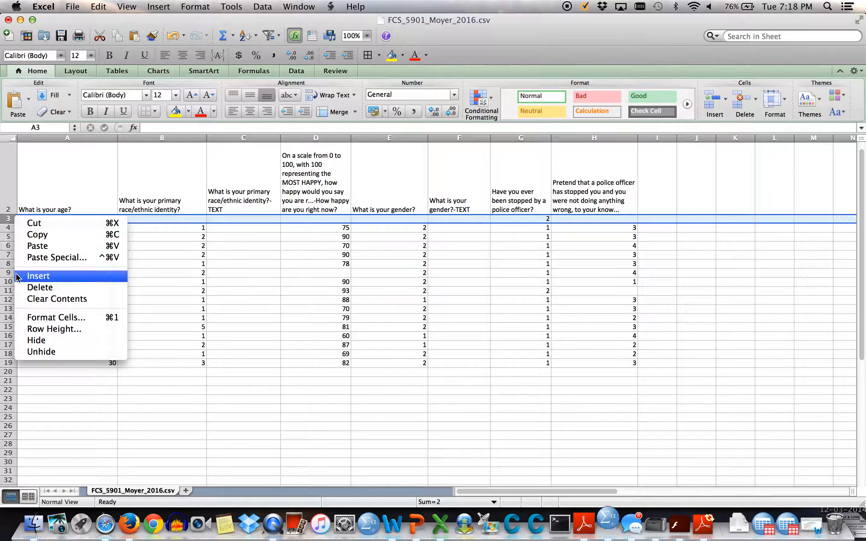
pyautogui.click(164, 268)
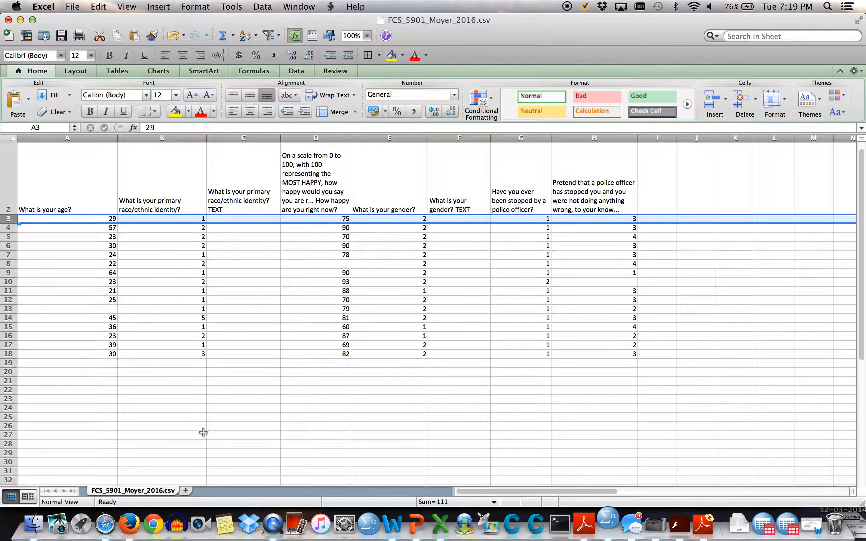
pyautogui.click(71, 390)
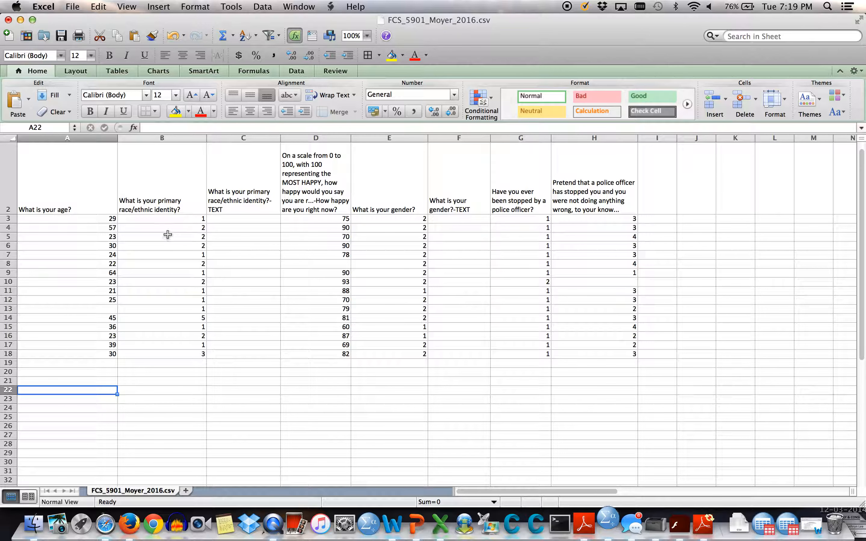
# Add a bold red 'Codebook' heading in B21, then bring Qualtrics' Download Data page forward in Safari
pyautogui.click(145, 380)
pyautogui.click(201, 112)
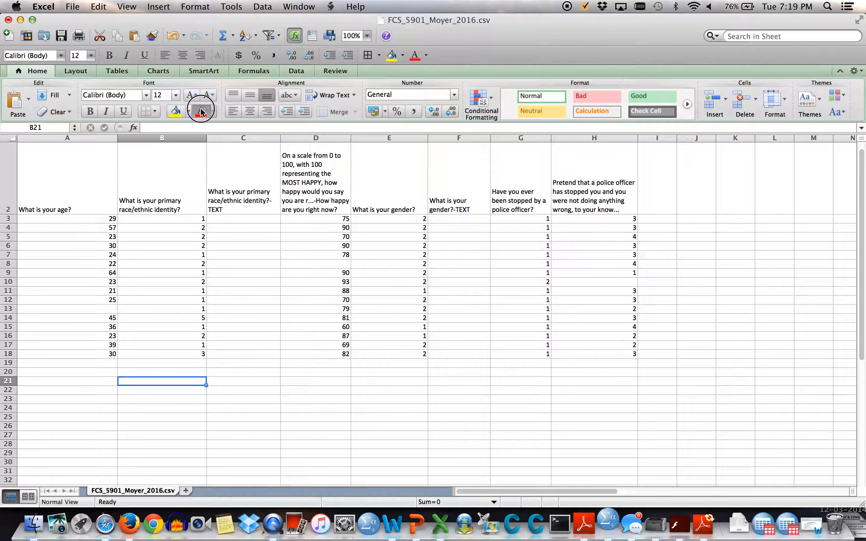
pyautogui.click(92, 112)
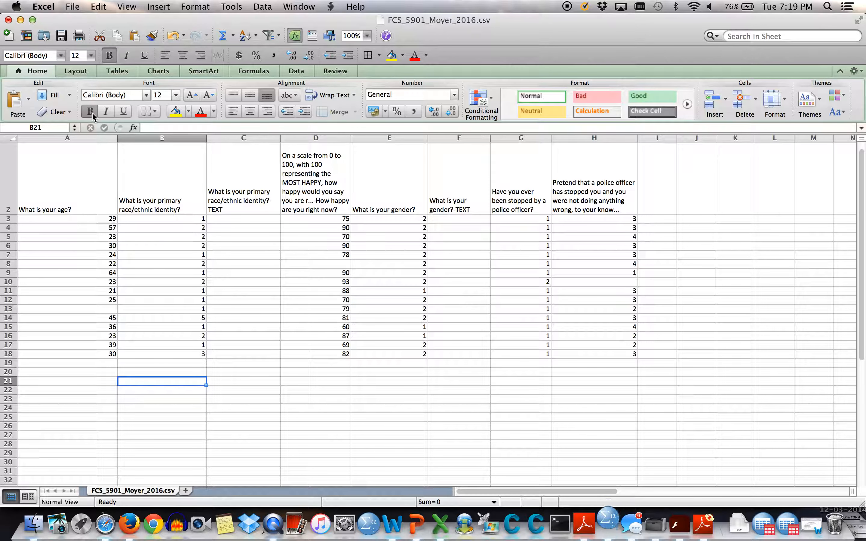
pyautogui.write('Codebook')
pyautogui.press('Return')
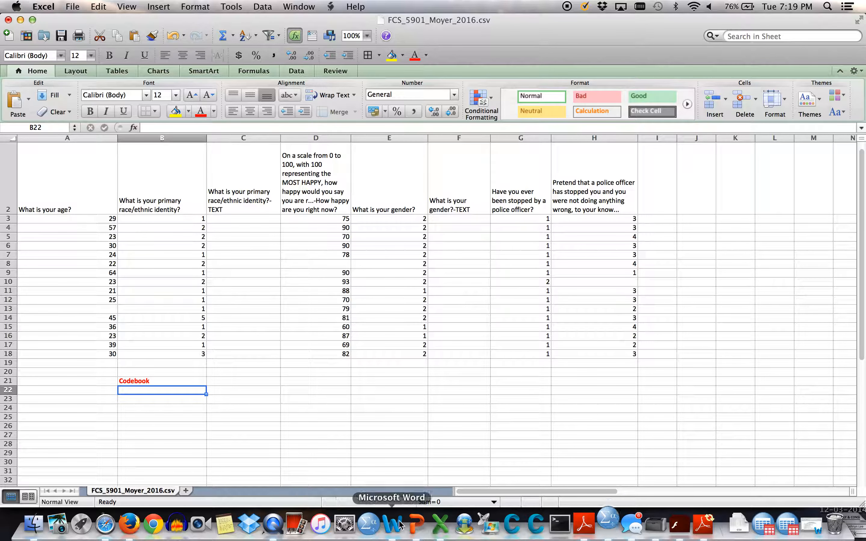
pyautogui.click(109, 530)
pyautogui.scroll(3, 292, 181)
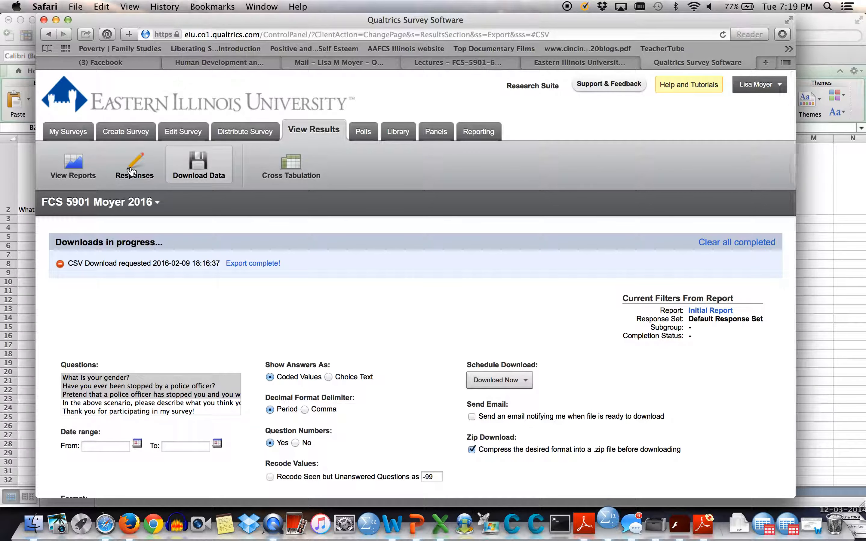
# Open FCS 5901 Moyer 2016 from My Surveys, check Q3's race choices, then return to Excel
pyautogui.click(66, 132)
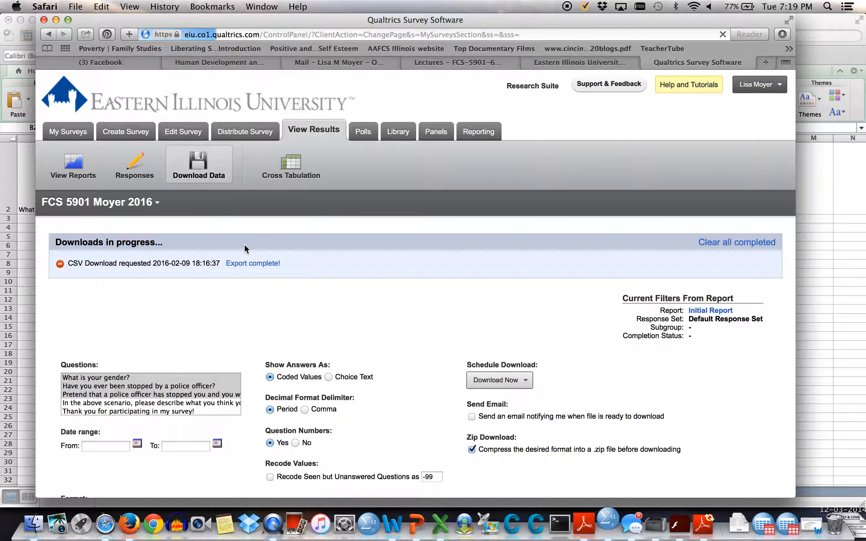
pyautogui.scroll(-8, 318, 357)
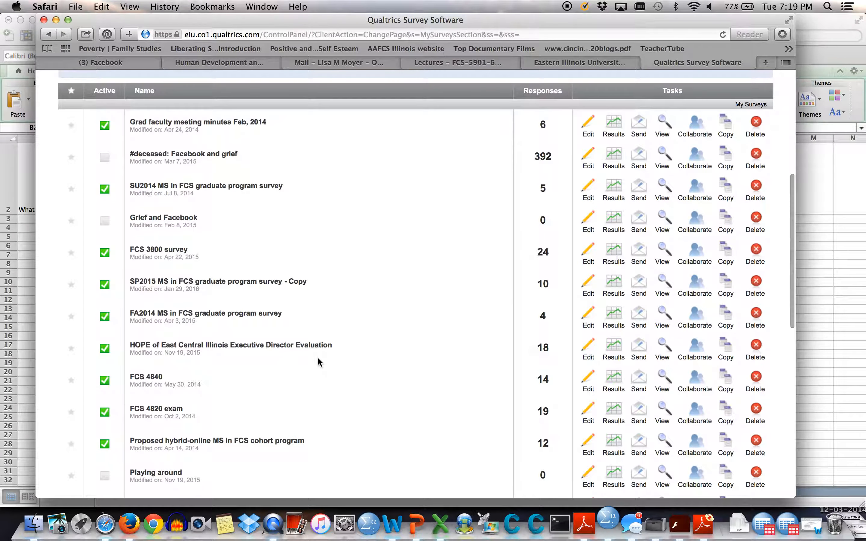
pyautogui.scroll(-1, 318, 359)
pyautogui.scroll(-3, 318, 359)
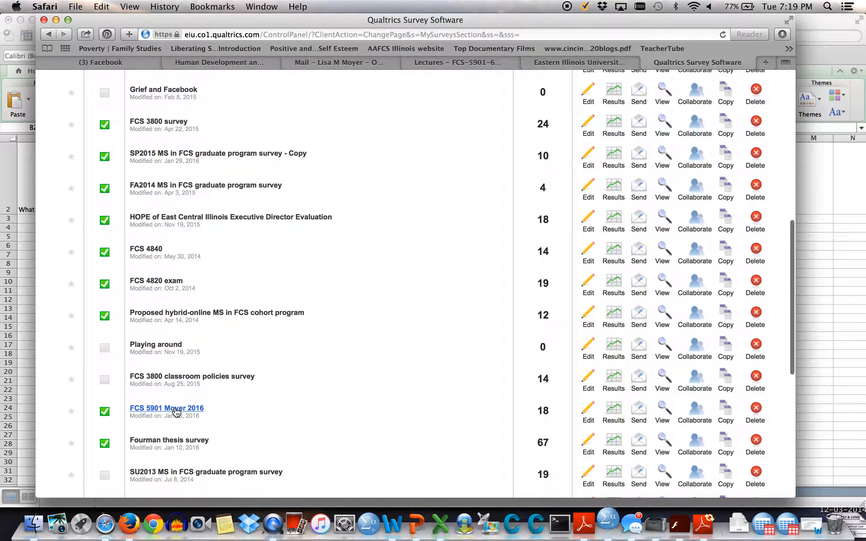
pyautogui.click(177, 409)
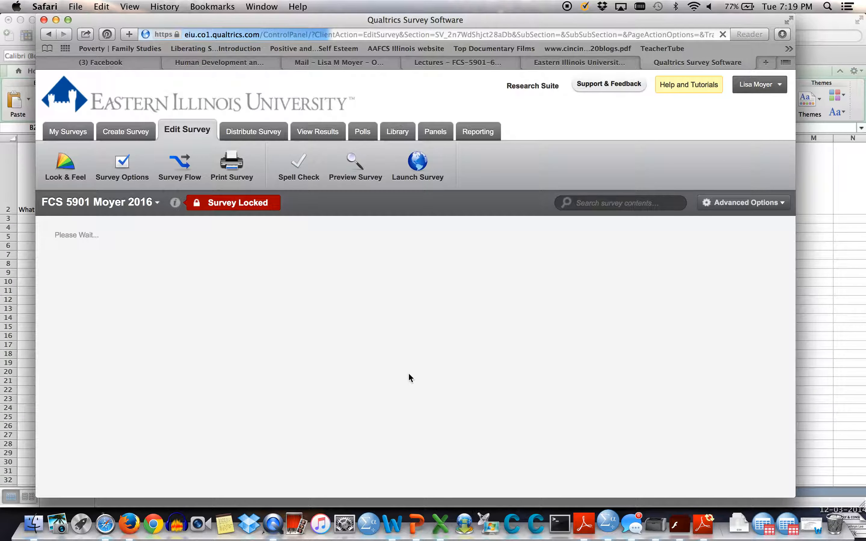
pyautogui.scroll(-3, 514, 402)
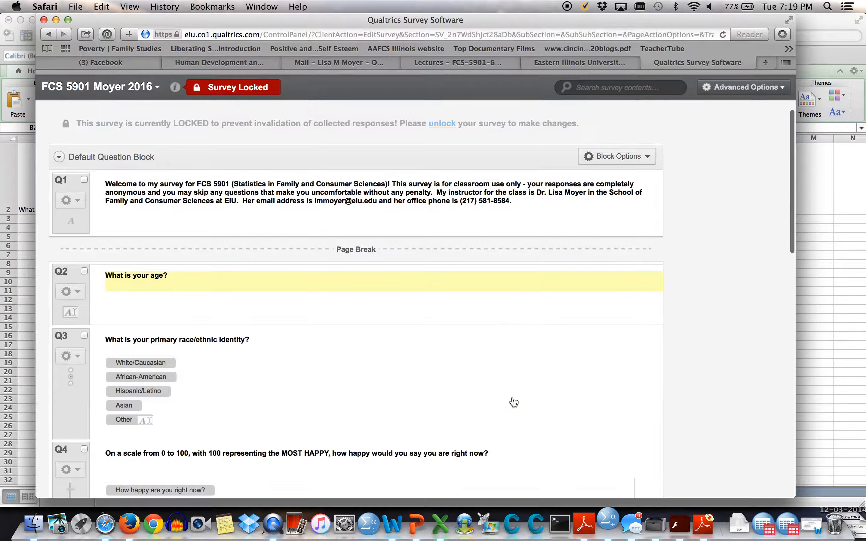
pyautogui.scroll(-3, 514, 403)
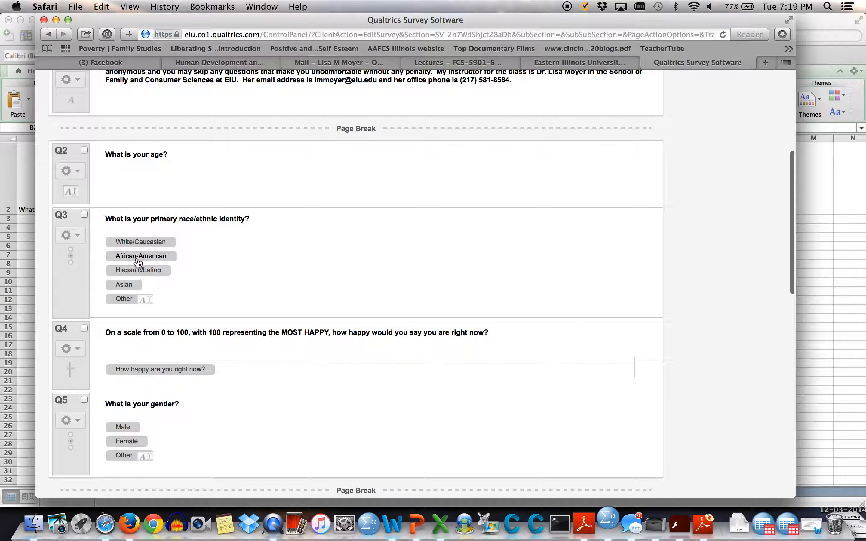
pyautogui.click(440, 524)
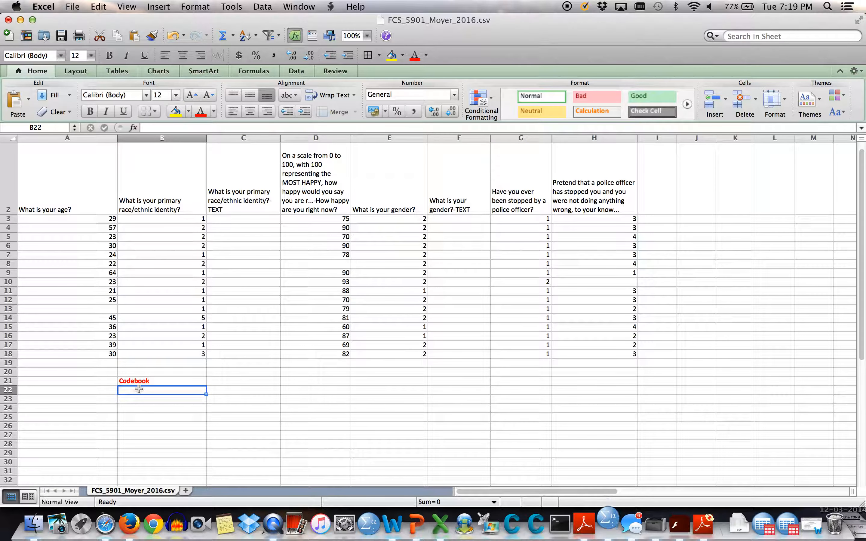
# Enter 'White/Cauc = 1' in B22 and 'African-Am = 2' in B23, checking the race order in Qualtrics
pyautogui.write('White/Cauc = 1')
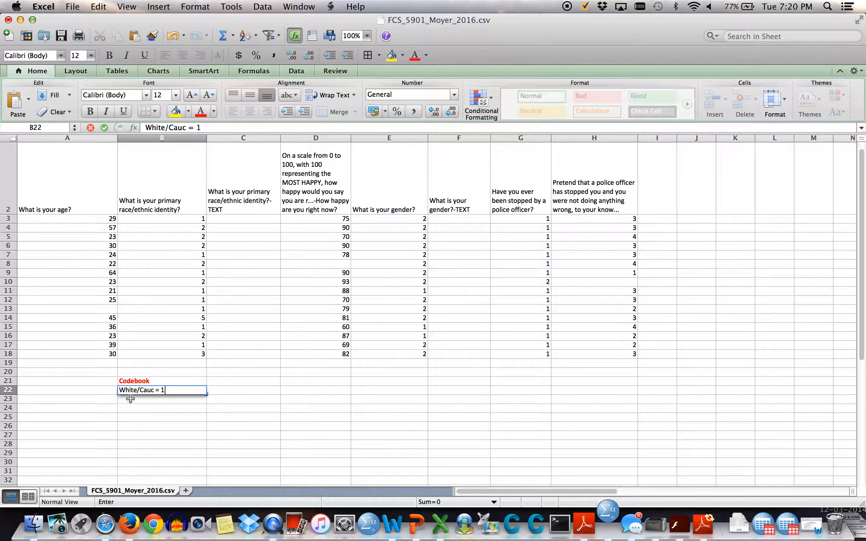
pyautogui.click(130, 403)
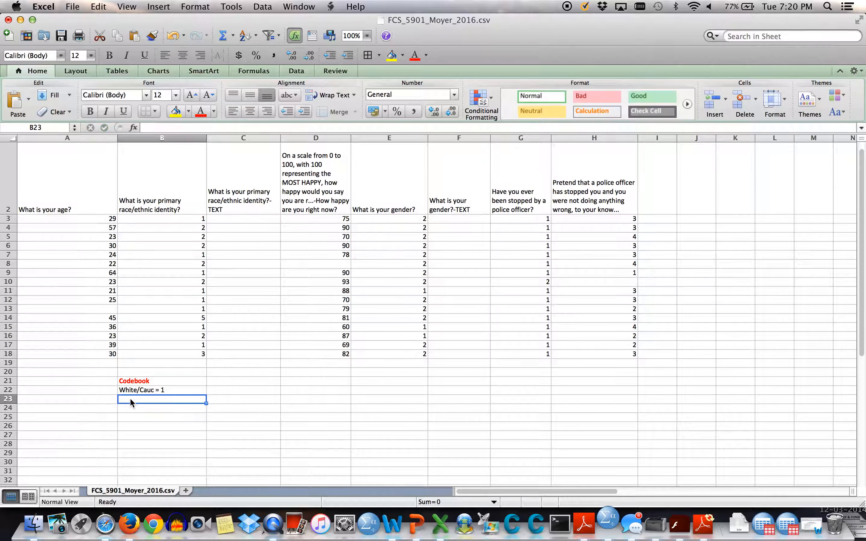
pyautogui.write('African-Am = 2')
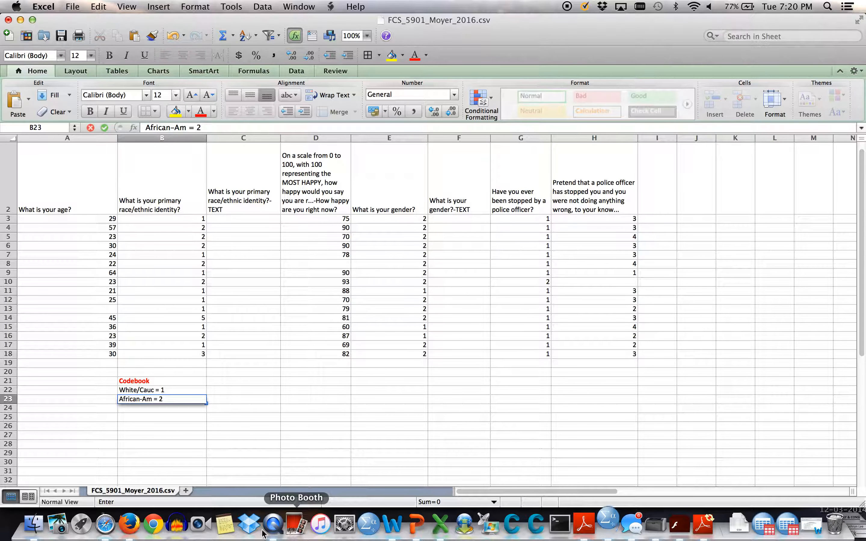
pyautogui.click(107, 525)
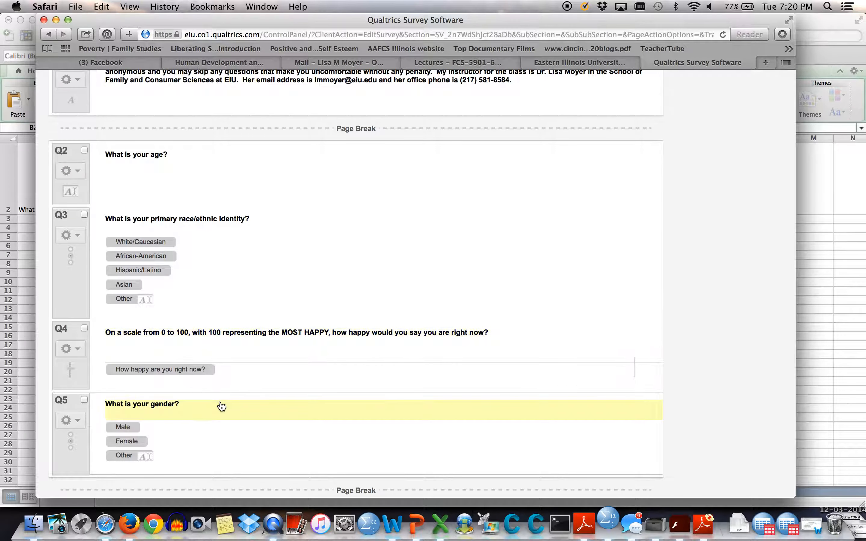
pyautogui.scroll(-3, 220, 408)
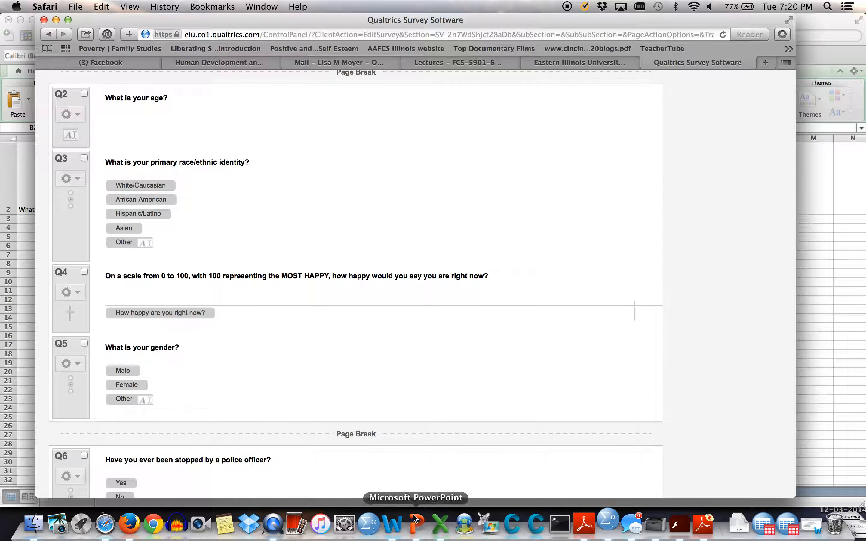
pyautogui.click(441, 524)
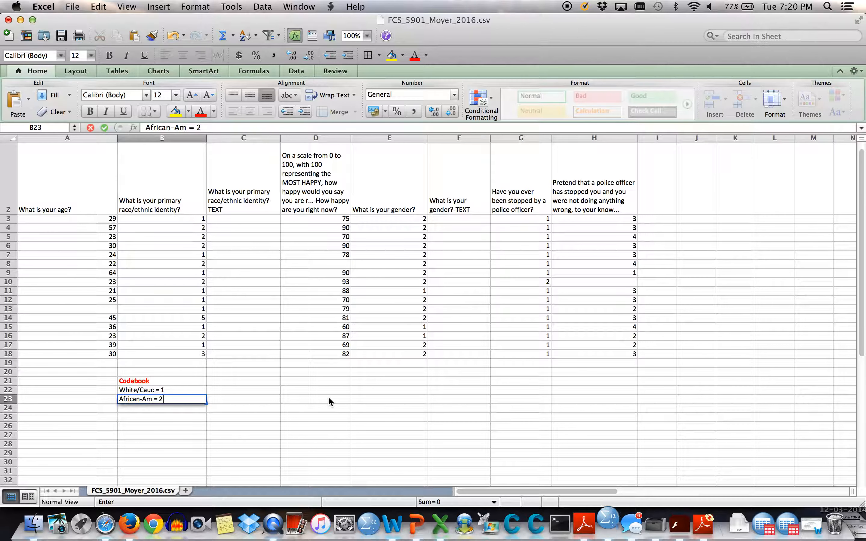
# Add 'Hispanic = 3', 'Asian = 4' and 'Other = 5' to the codebook in B24:B26
pyautogui.press('Return')
pyautogui.write('Hispani')
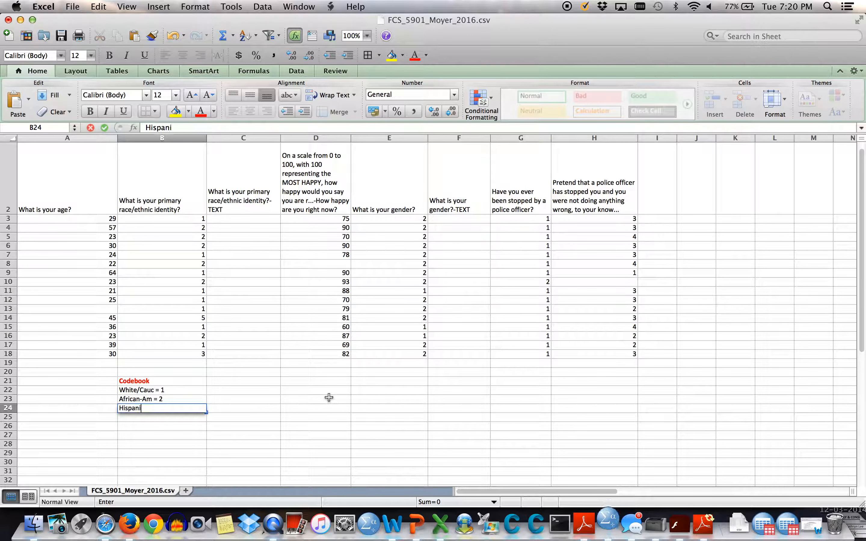
pyautogui.write('c = 3')
pyautogui.press('Return')
pyautogui.write('Asian')
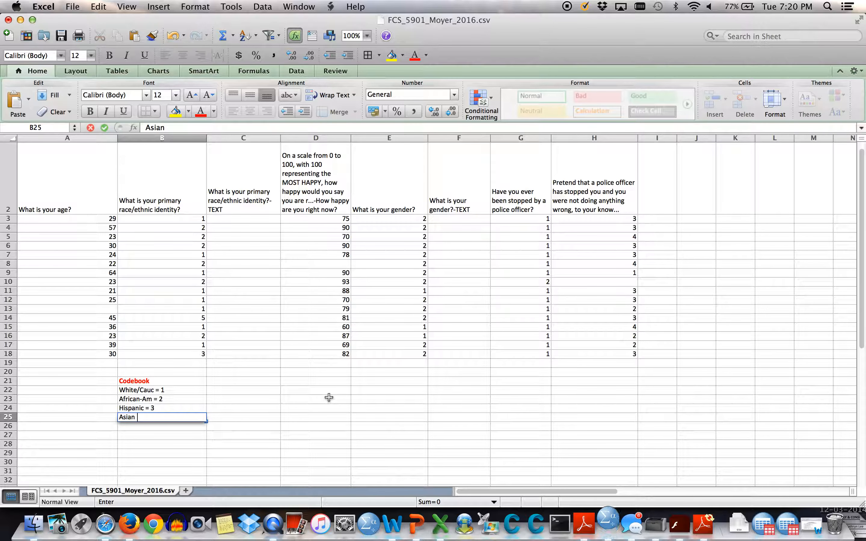
pyautogui.write(' = 4')
pyautogui.press('Return')
pyautogui.write('Other = 5')
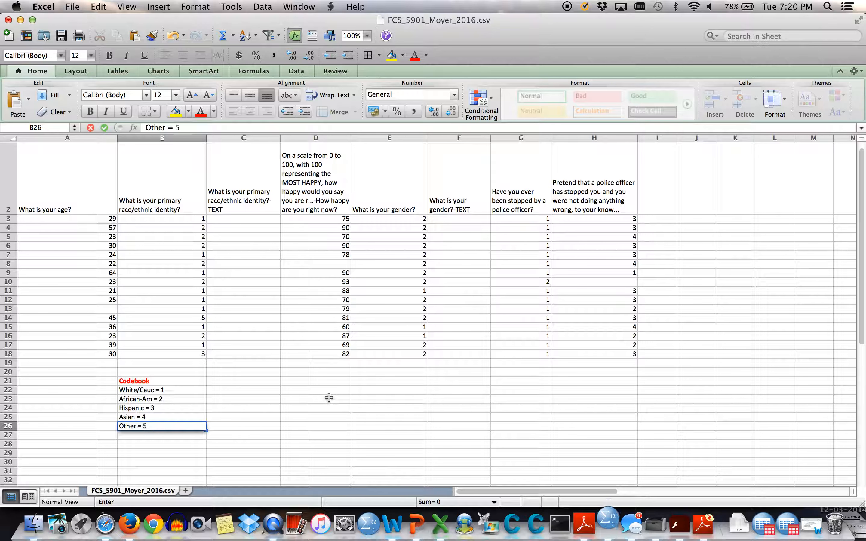
pyautogui.click(187, 445)
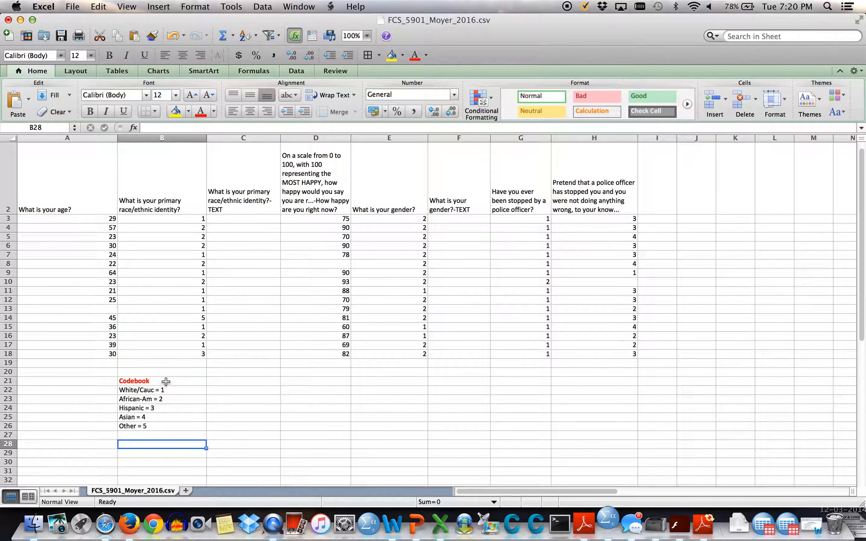
# Color the codebook B21:B26 red and make the Codebook heading bold and centred
pyautogui.moveTo(159, 381); pyautogui.dragTo(161, 430)
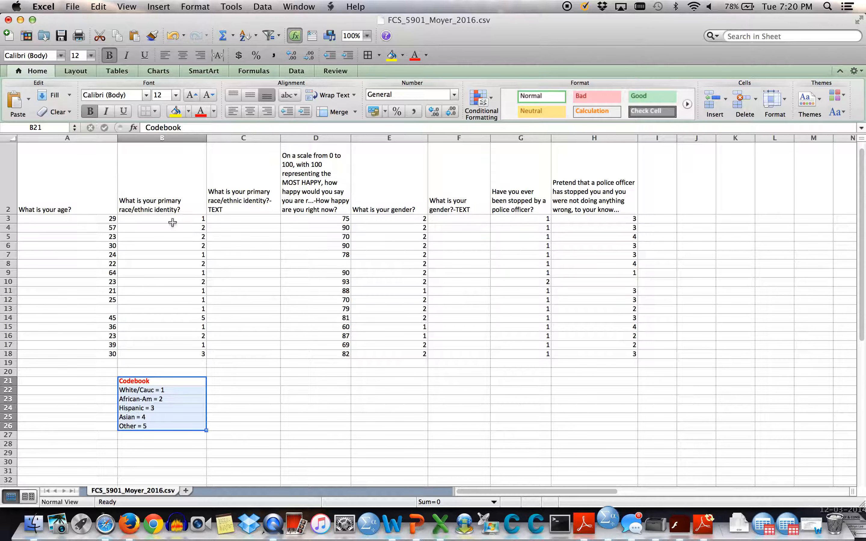
pyautogui.click(90, 112)
pyautogui.click(201, 111)
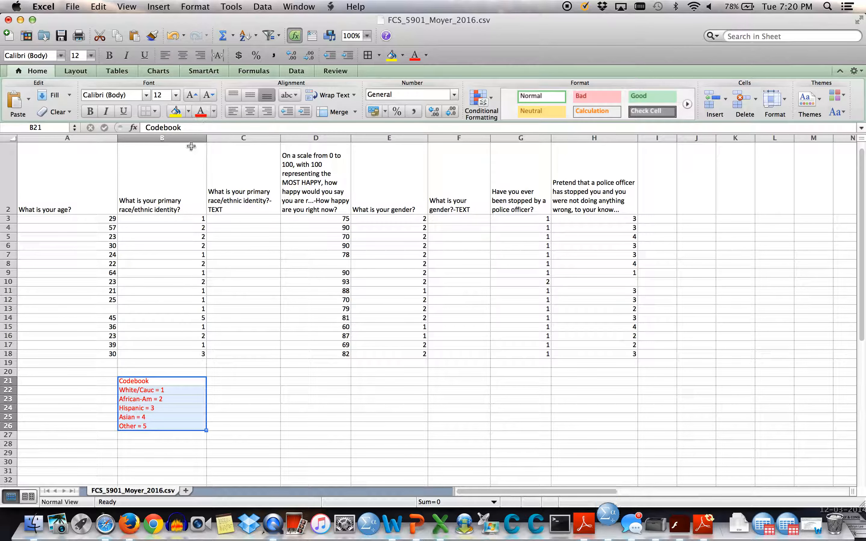
pyautogui.click(164, 379)
pyautogui.click(90, 112)
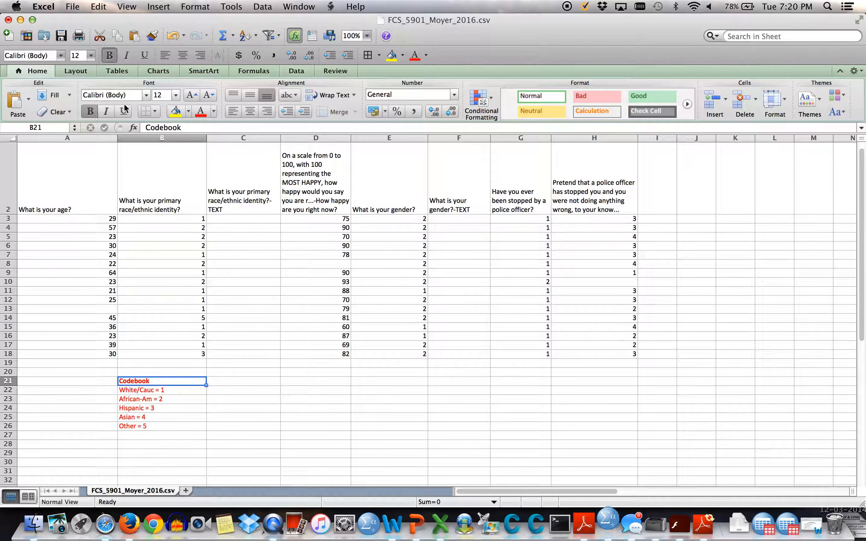
pyautogui.click(250, 111)
pyautogui.click(187, 434)
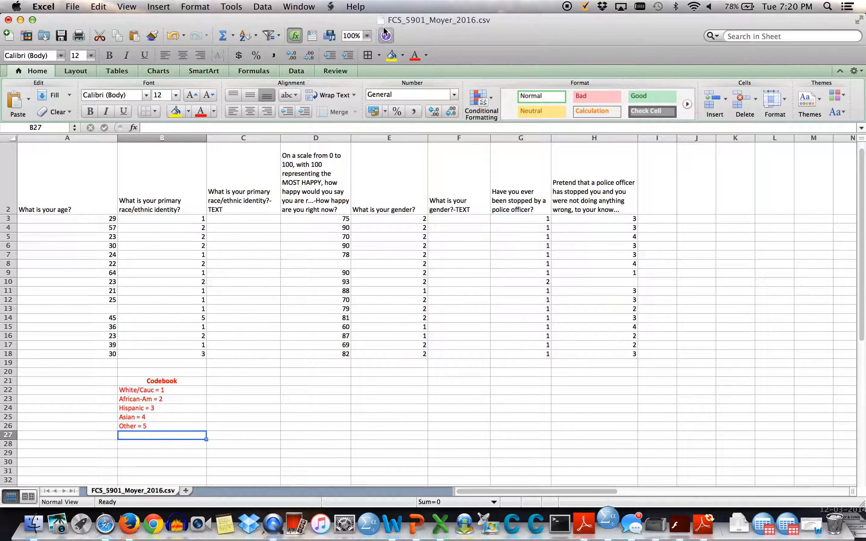
pyautogui.click(367, 36)
# Zoom the sheet to 150% and compare column B's race codes with the red codebook entries
pyautogui.click(362, 60)
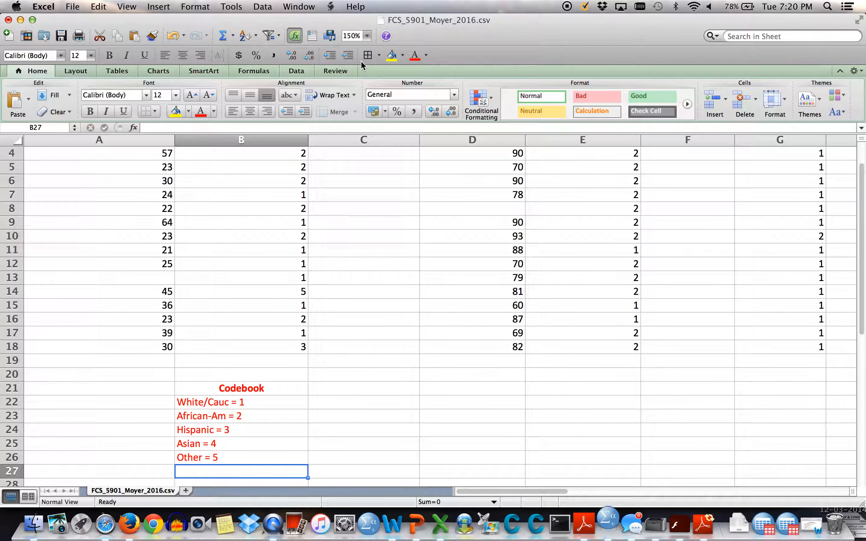
pyautogui.scroll(3, 321, 365)
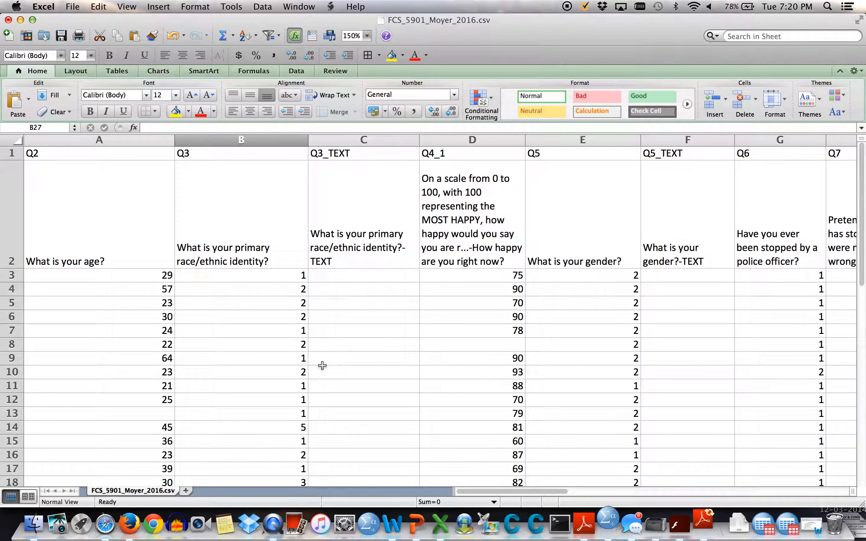
pyautogui.scroll(-5, 322, 366)
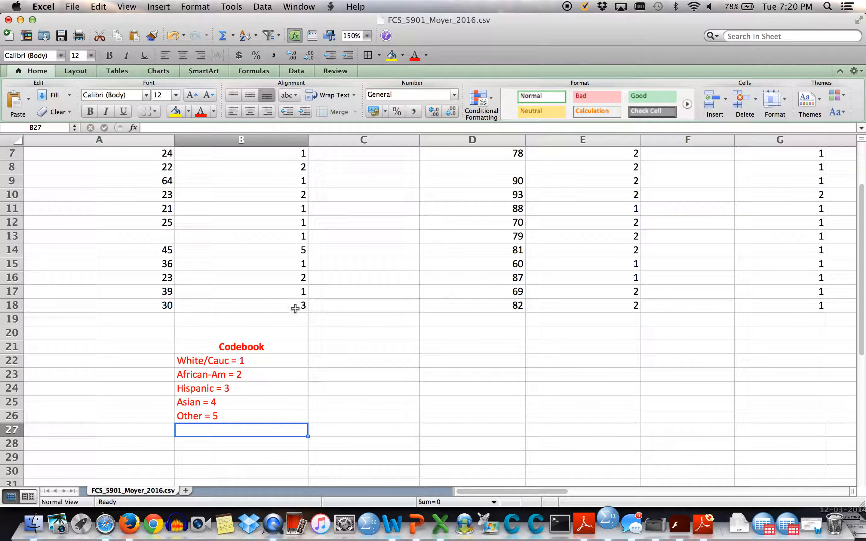
pyautogui.scroll(3, 278, 223)
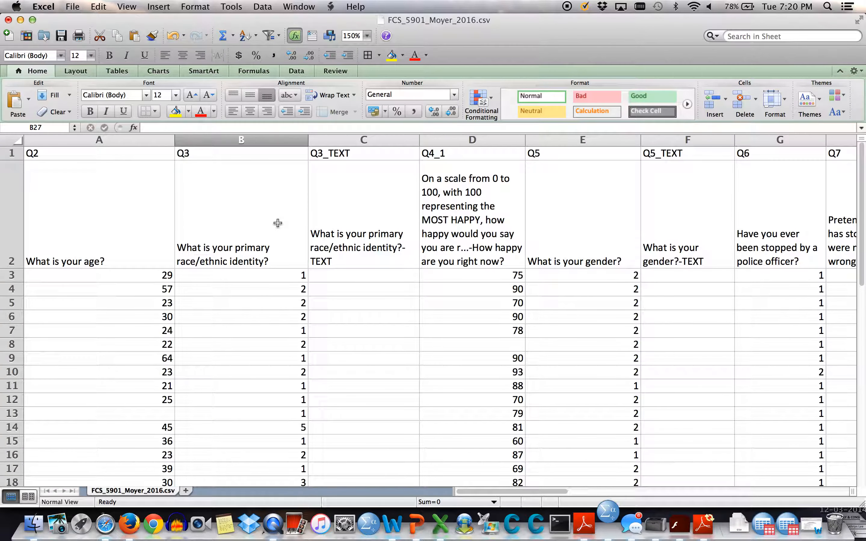
pyautogui.scroll(-4, 278, 223)
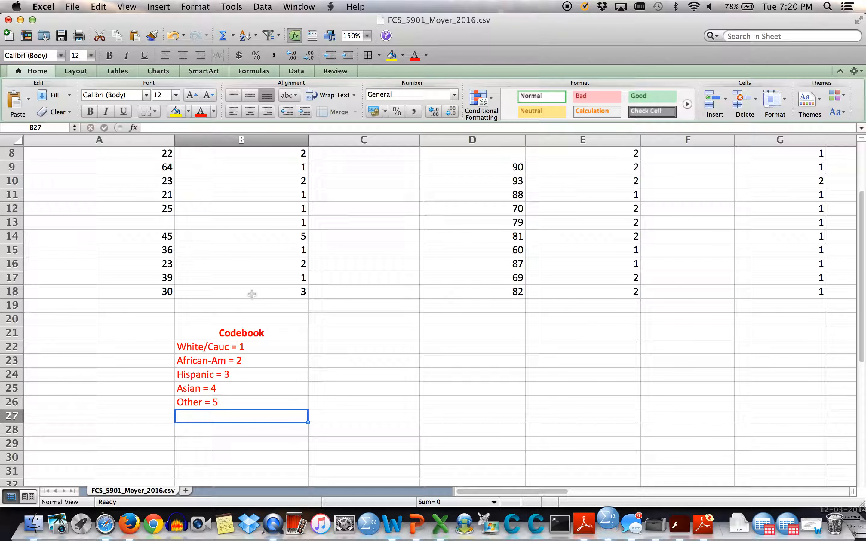
pyautogui.click(297, 293)
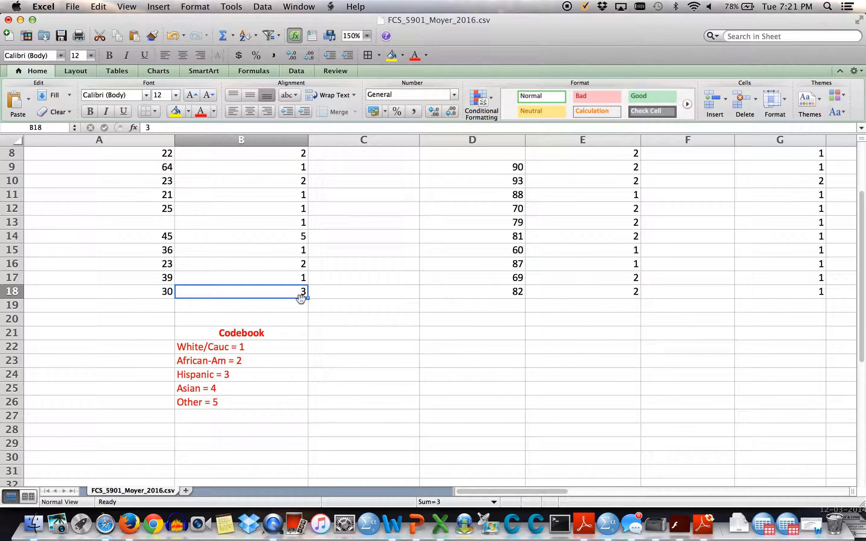
pyautogui.scroll(5, 239, 213)
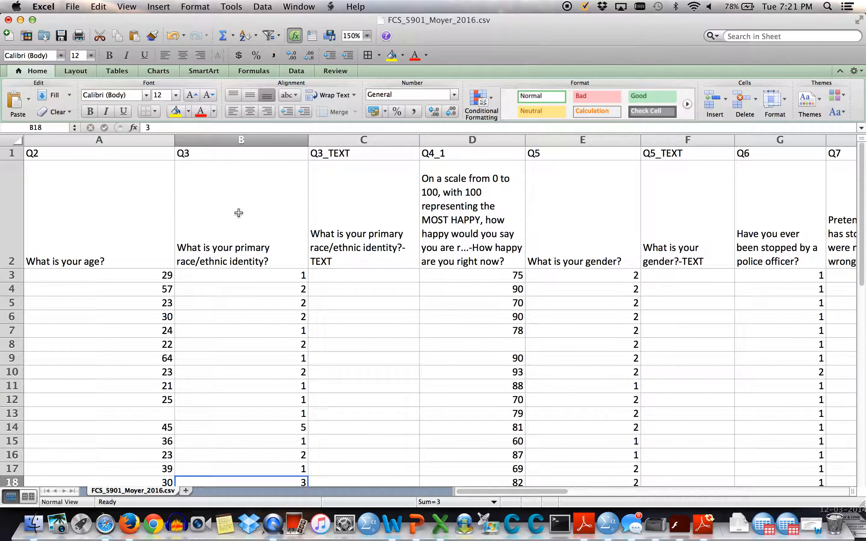
pyautogui.scroll(-3, 238, 213)
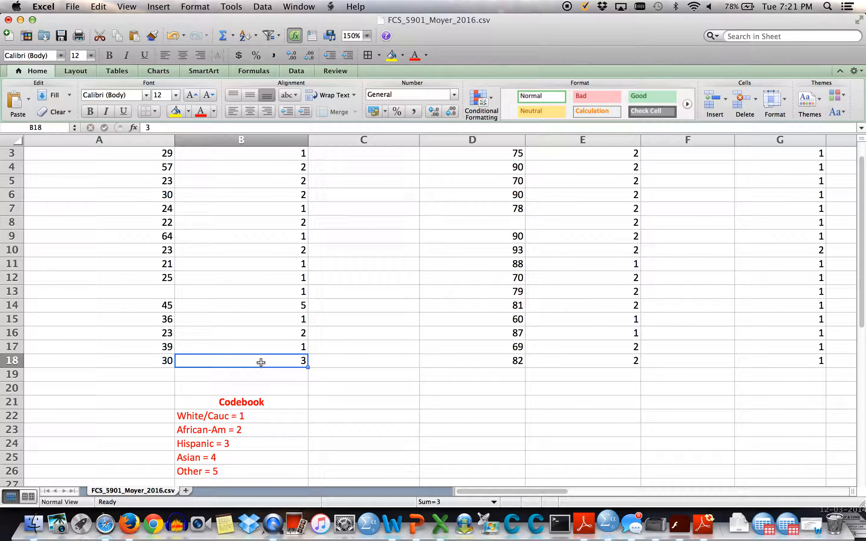
pyautogui.click(276, 415)
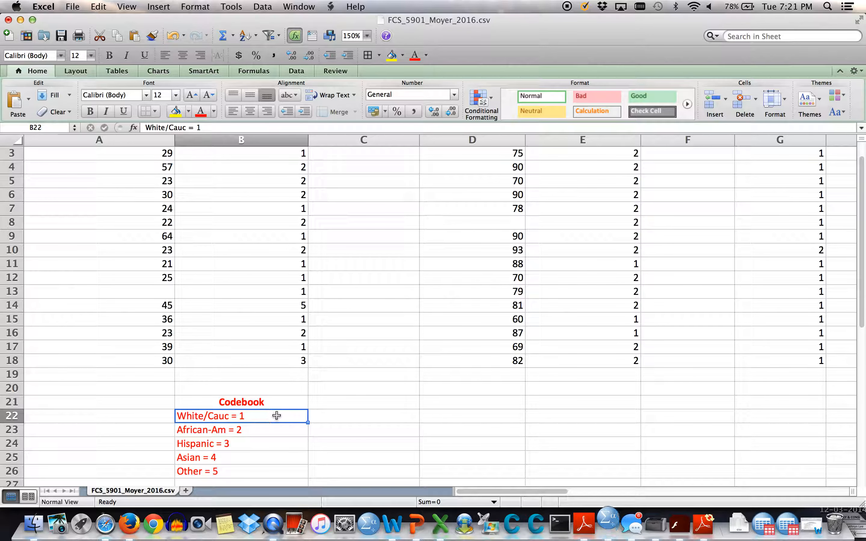
pyautogui.scroll(2, 347, 270)
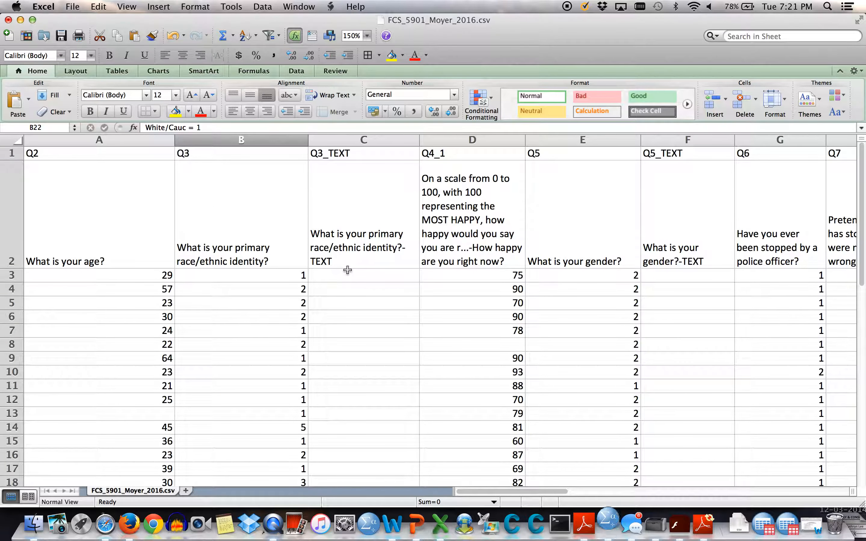
pyautogui.scroll(-2, 348, 270)
pyautogui.scroll(2, 348, 270)
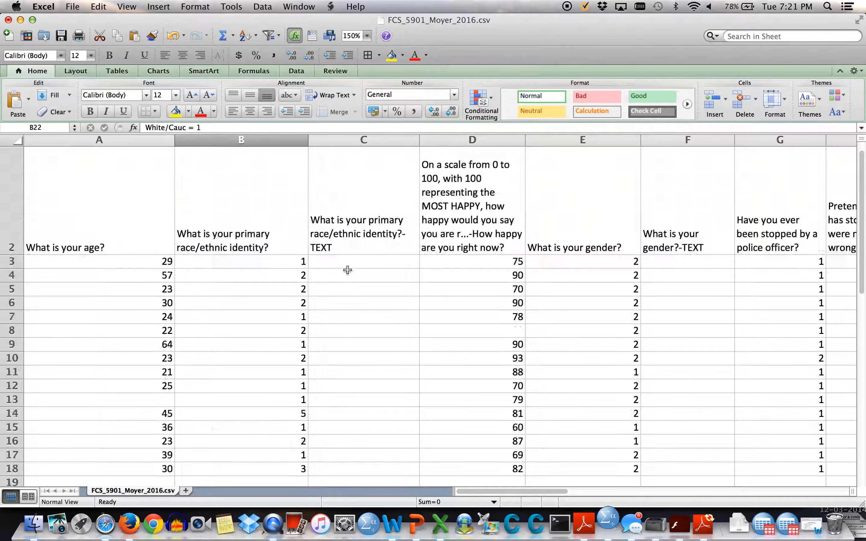
# Delete the empty Q3_TEXT column C so the Q4_1 happiness ratings shift into column C
pyautogui.click(349, 139)
pyautogui.rightClick(349, 139)
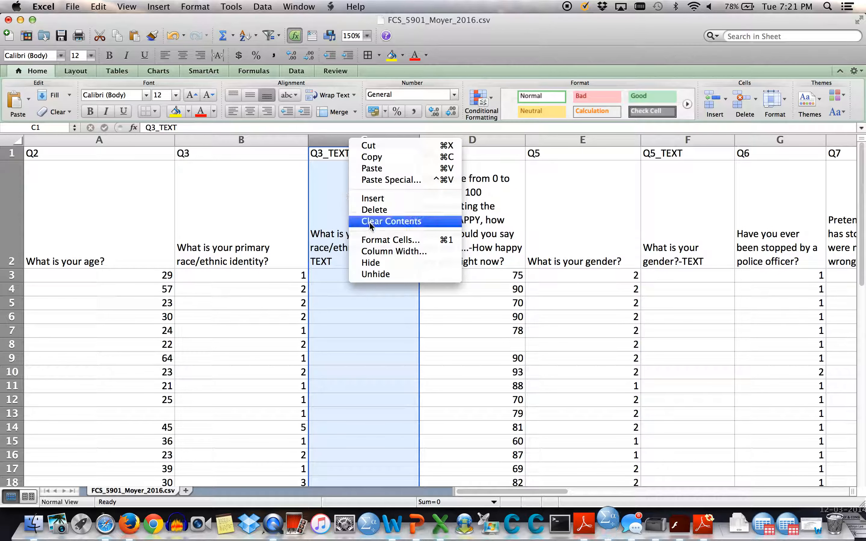
pyautogui.click(371, 210)
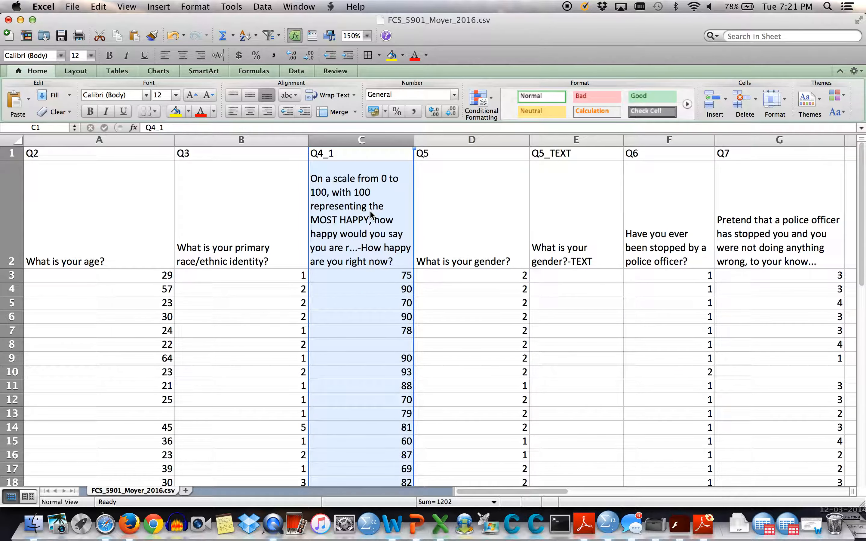
pyautogui.click(376, 328)
pyautogui.scroll(-5, 377, 357)
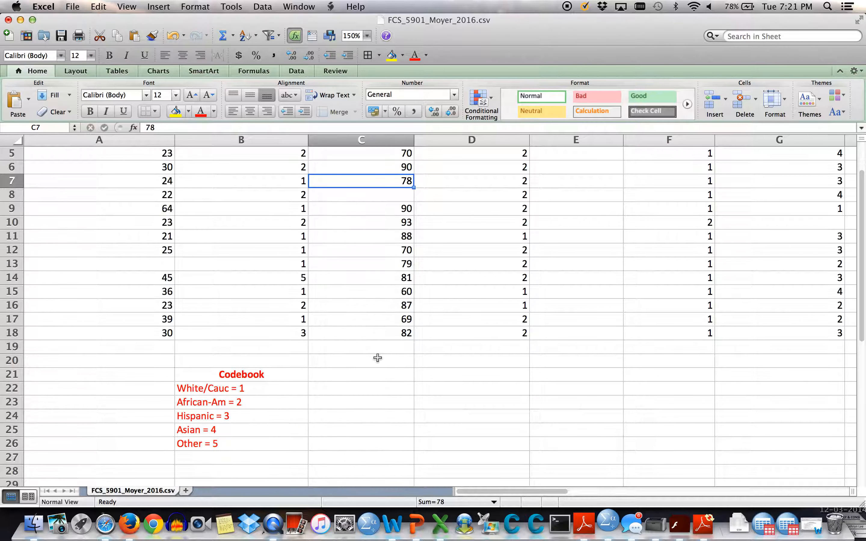
pyautogui.scroll(5, 468, 291)
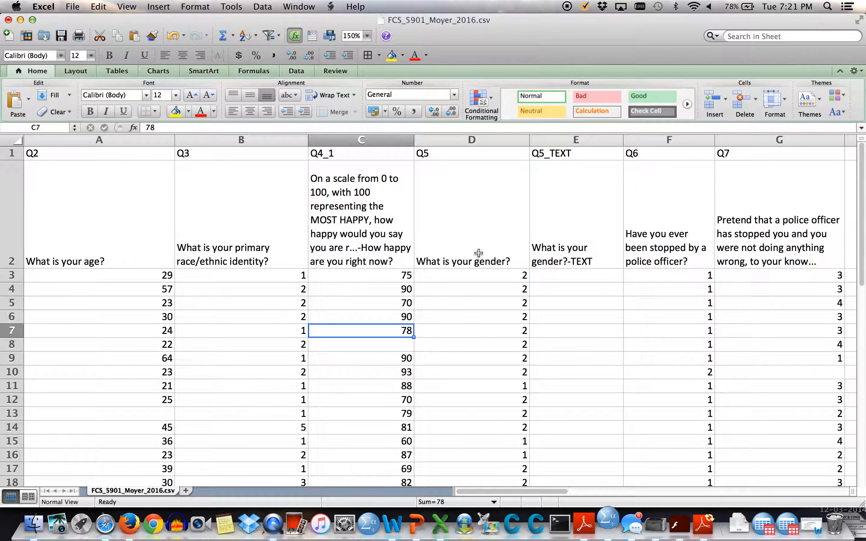
pyautogui.scroll(-3, 478, 386)
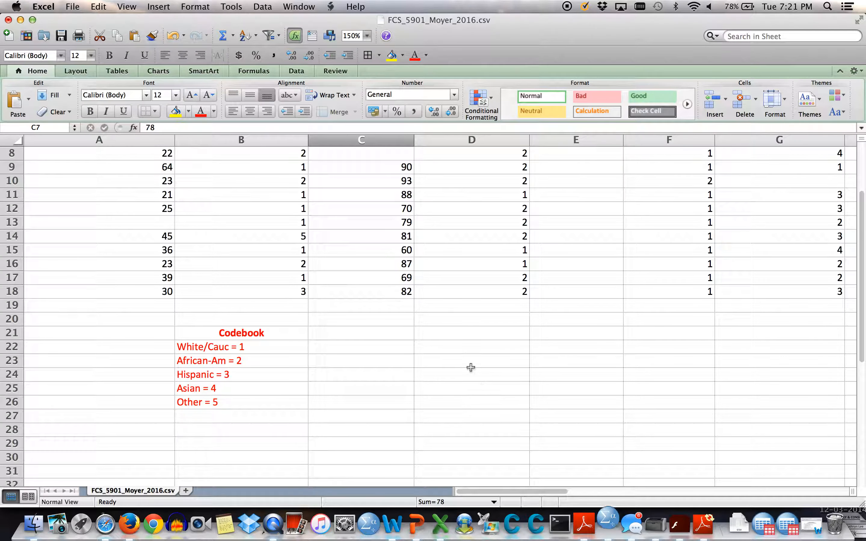
# Copy the red Codebook heading from B21 into D21, then bring up the Qualtrics survey in Safari
pyautogui.click(243, 334)
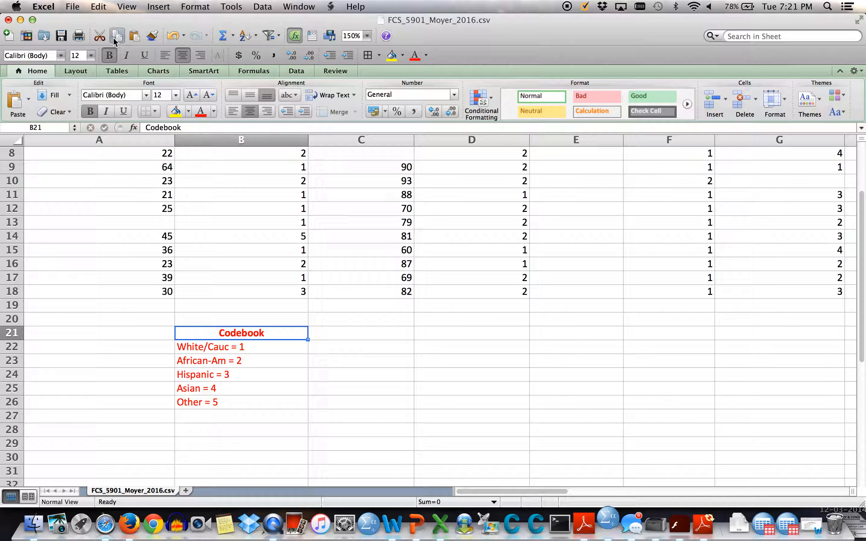
pyautogui.click(466, 334)
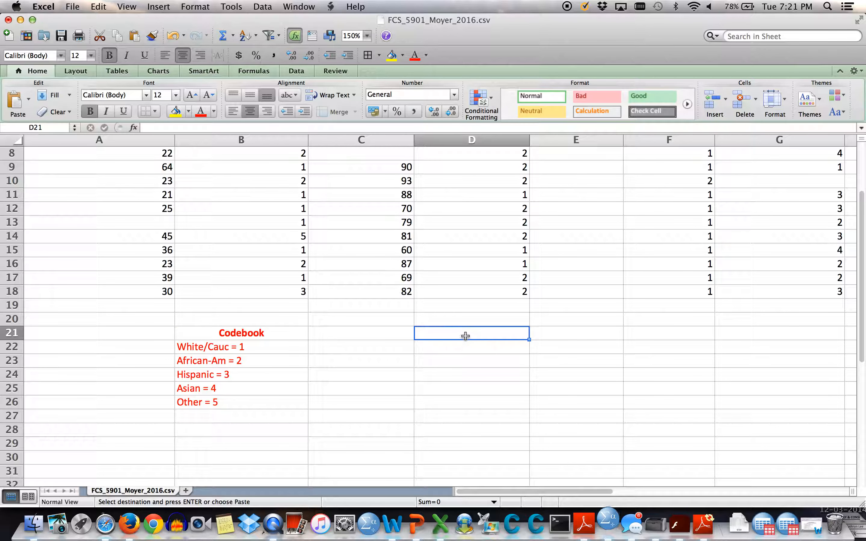
pyautogui.click(135, 36)
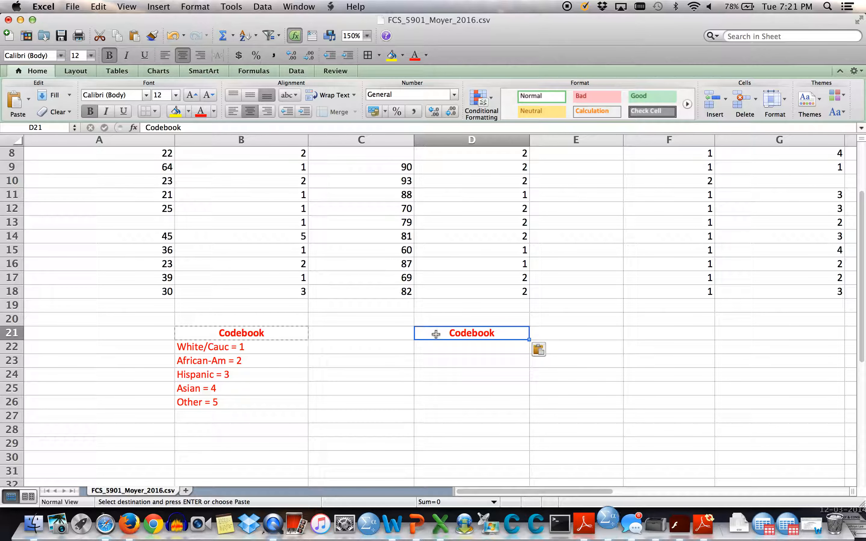
pyautogui.click(434, 346)
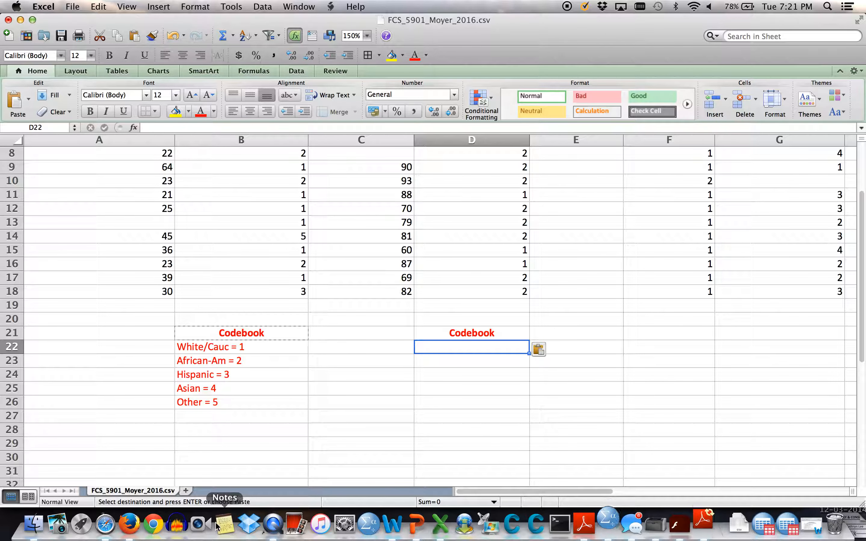
pyautogui.click(105, 524)
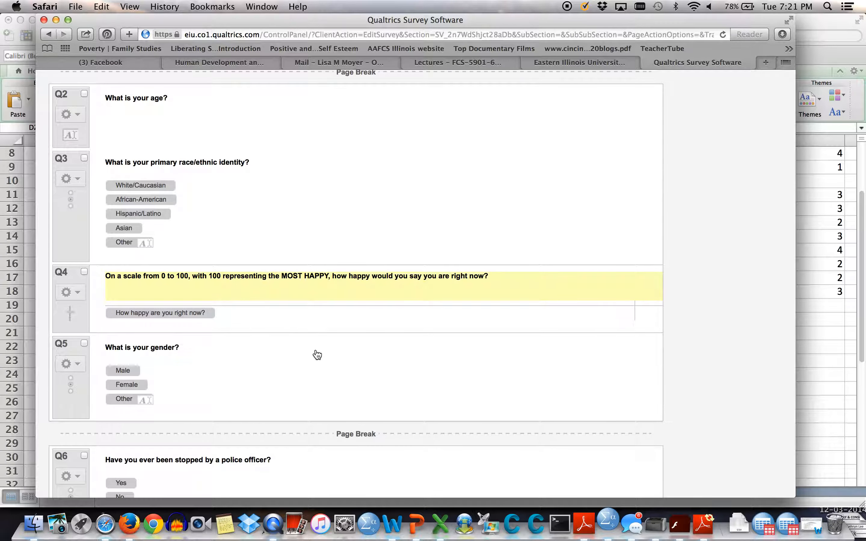
# Check the Q5 gender choices Male, Female and Other in Qualtrics, then return to Excel
pyautogui.scroll(-2, 338, 360)
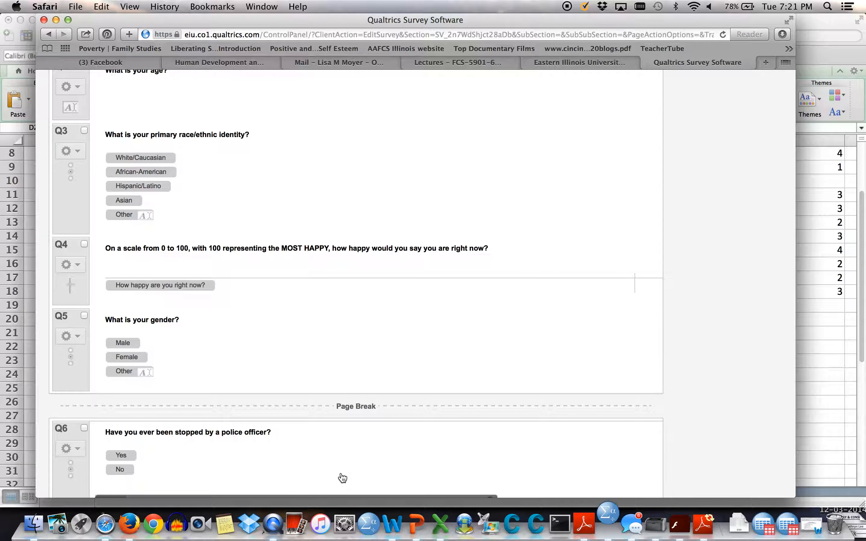
pyautogui.click(441, 526)
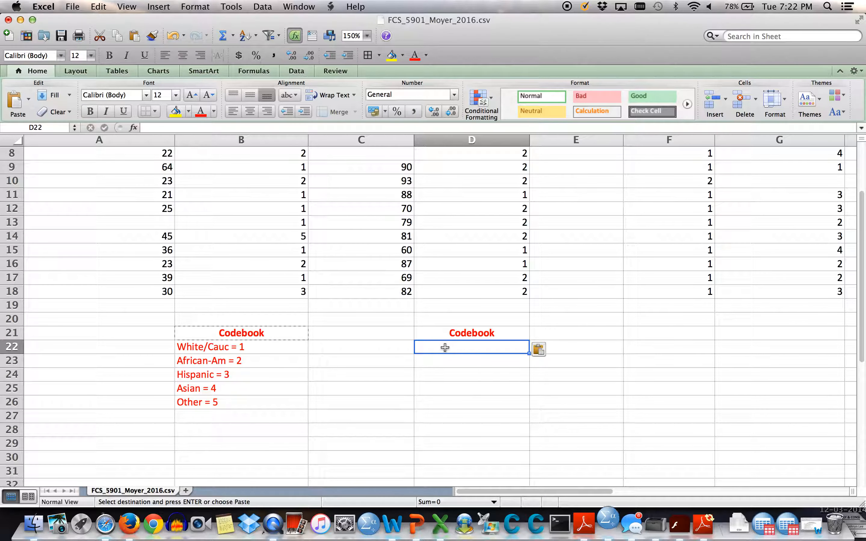
# Enter Male = 1 and Female = 2 in the cells below the D21 Codebook heading
pyautogui.write('Male')
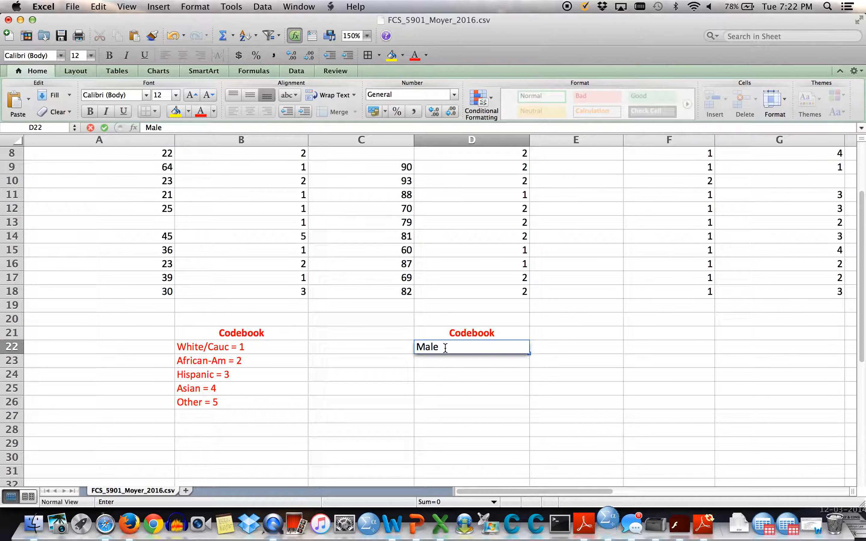
pyautogui.write(' = 1')
pyautogui.click(431, 361)
pyautogui.write('Fam')
pyautogui.press('BackSpace')
pyautogui.press('BackSpace')
pyautogui.write('em')
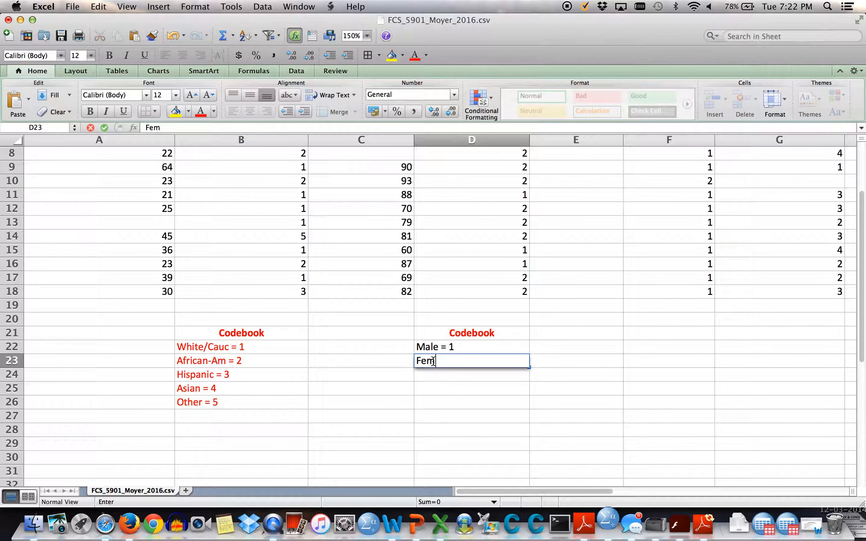
pyautogui.write('ale = 2')
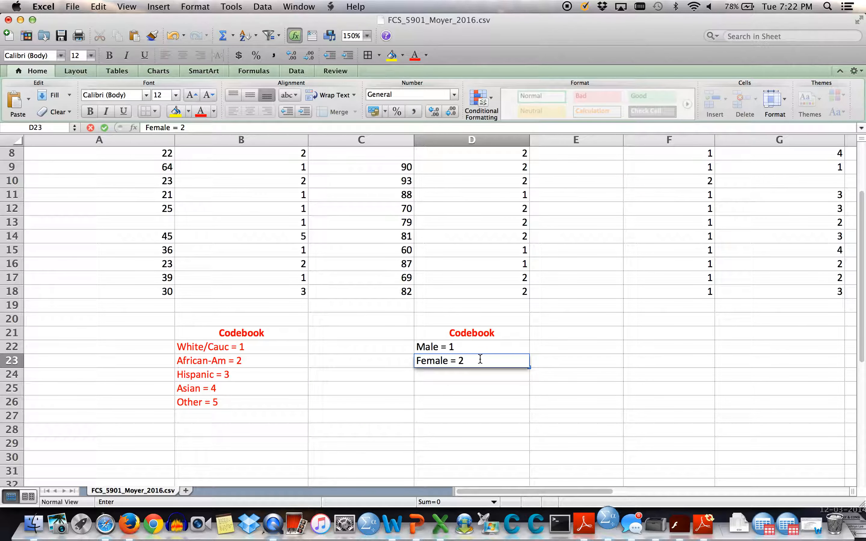
pyautogui.click(460, 385)
# Color the Male = 1 and Female = 2 codes red
pyautogui.moveTo(456, 359); pyautogui.dragTo(447, 343)
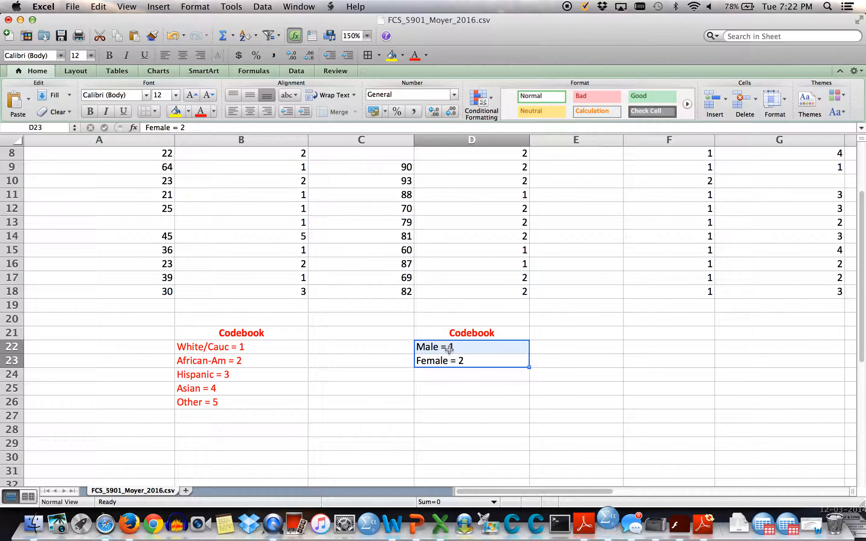
pyautogui.click(201, 111)
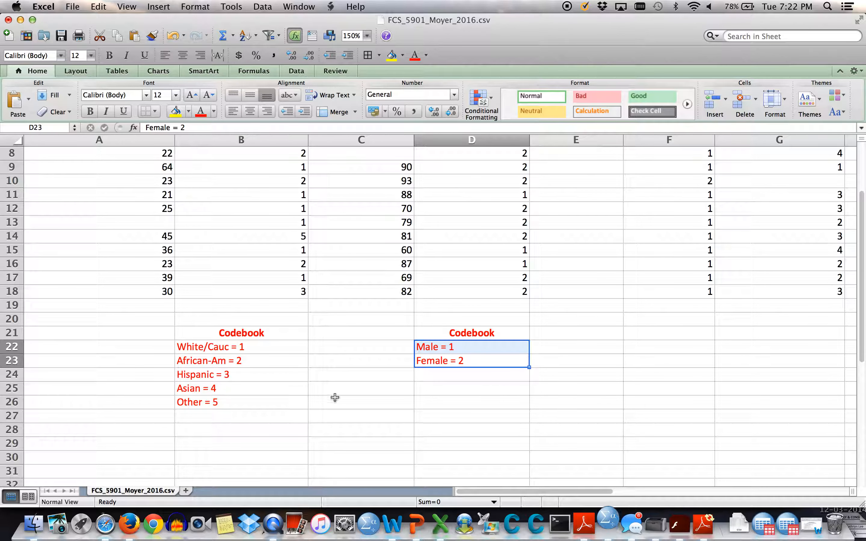
pyautogui.click(349, 390)
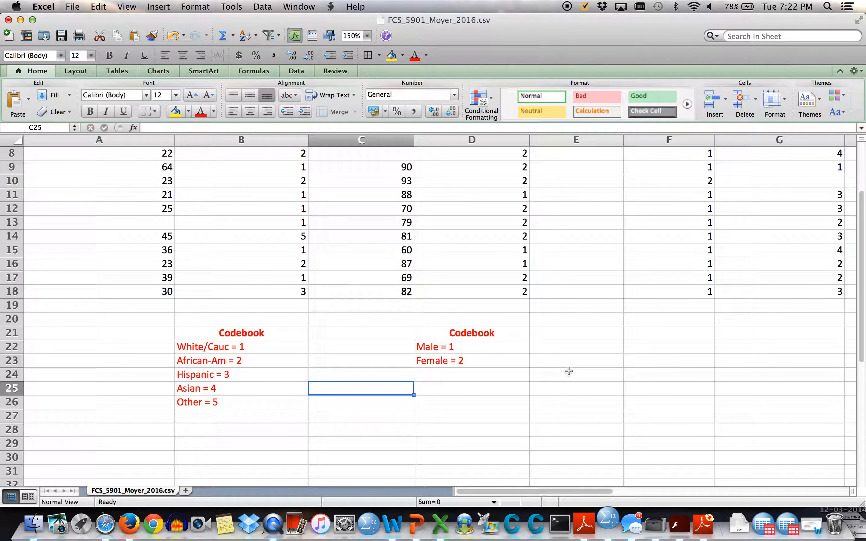
pyautogui.hscroll(2, 569, 371)
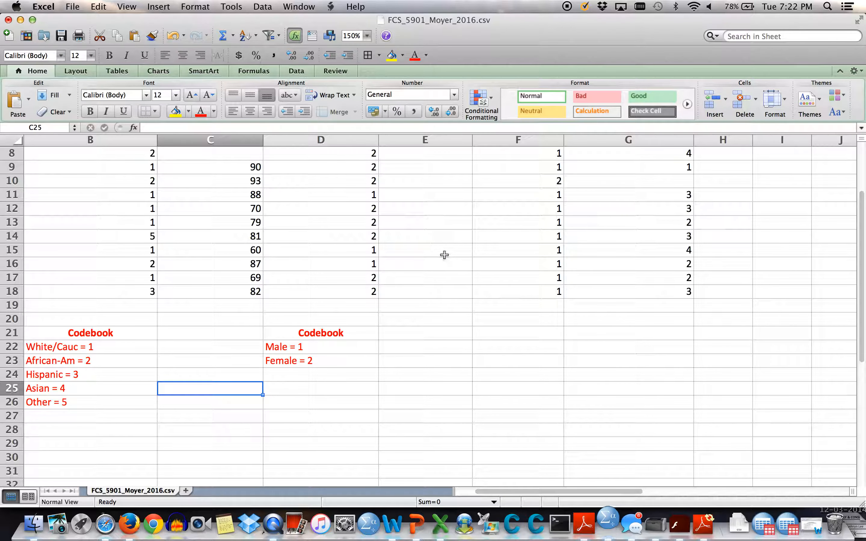
pyautogui.scroll(5, 444, 255)
pyautogui.scroll(-3, 444, 256)
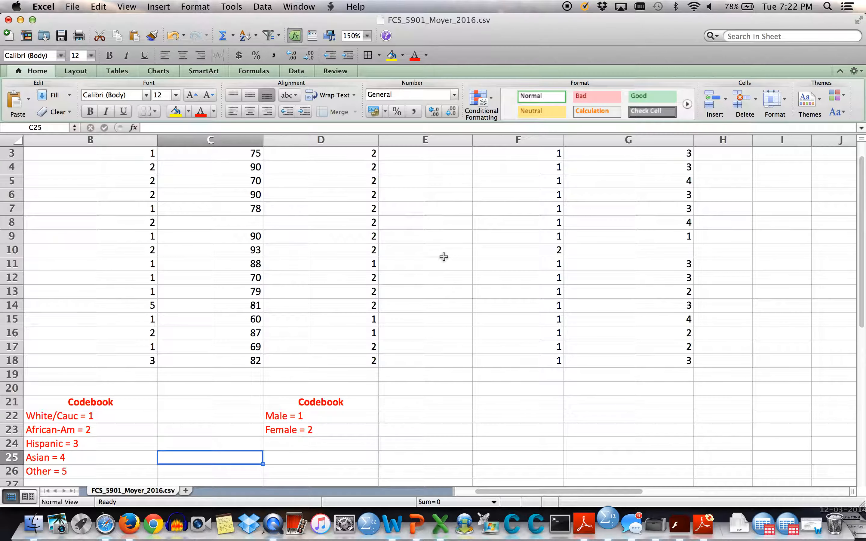
pyautogui.scroll(3, 443, 255)
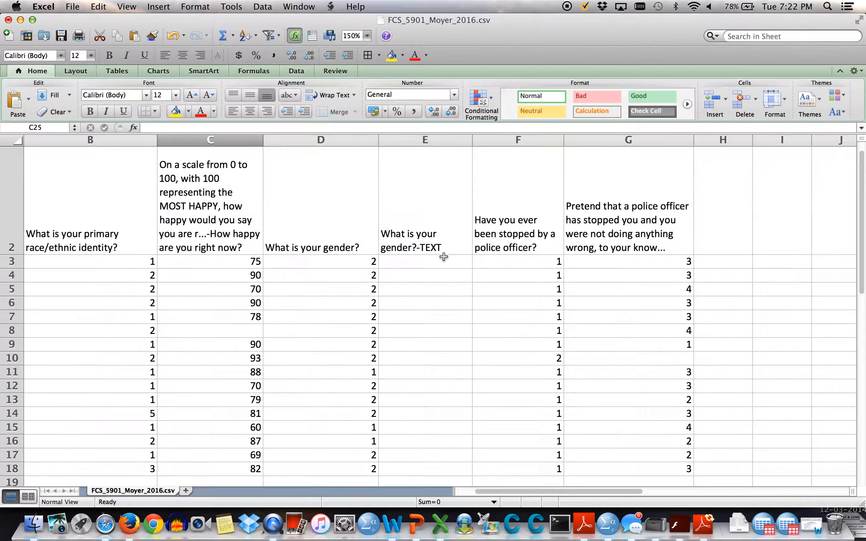
# Delete the empty Q5_TEXT column E
pyautogui.click(430, 155)
pyautogui.click(436, 140)
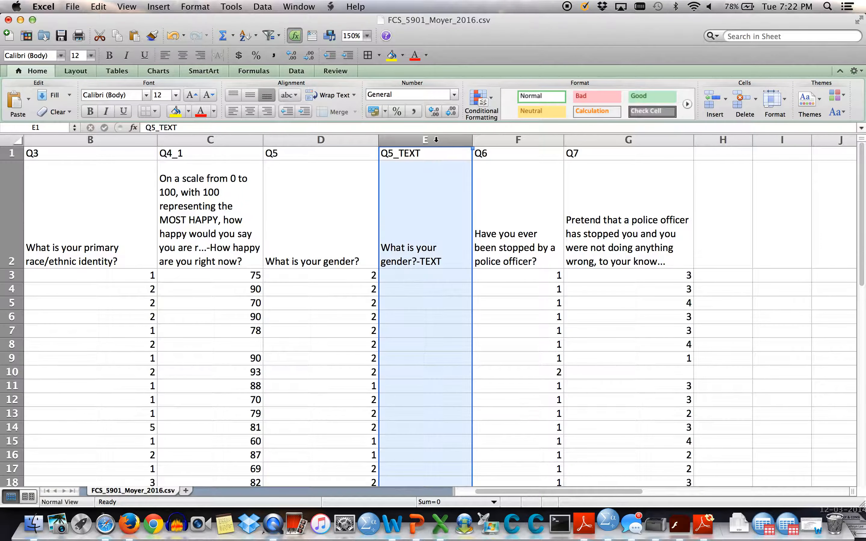
pyautogui.rightClick(436, 139)
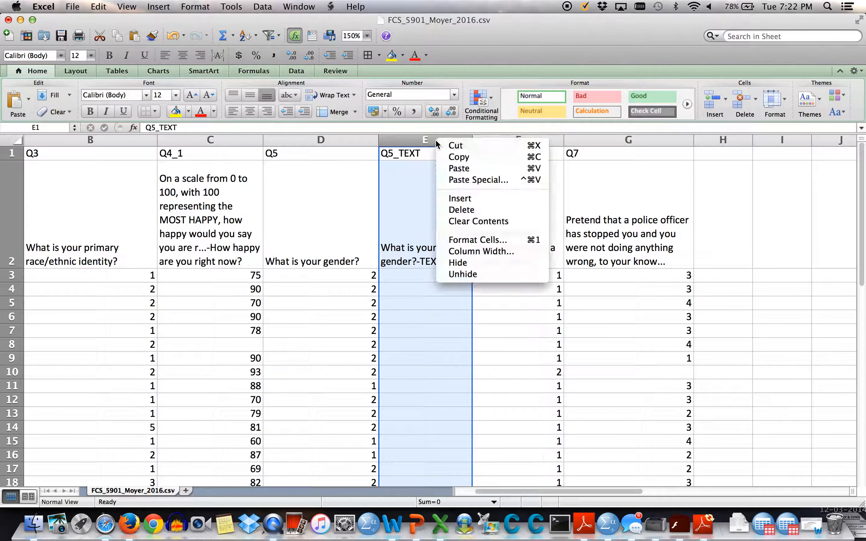
pyautogui.click(466, 211)
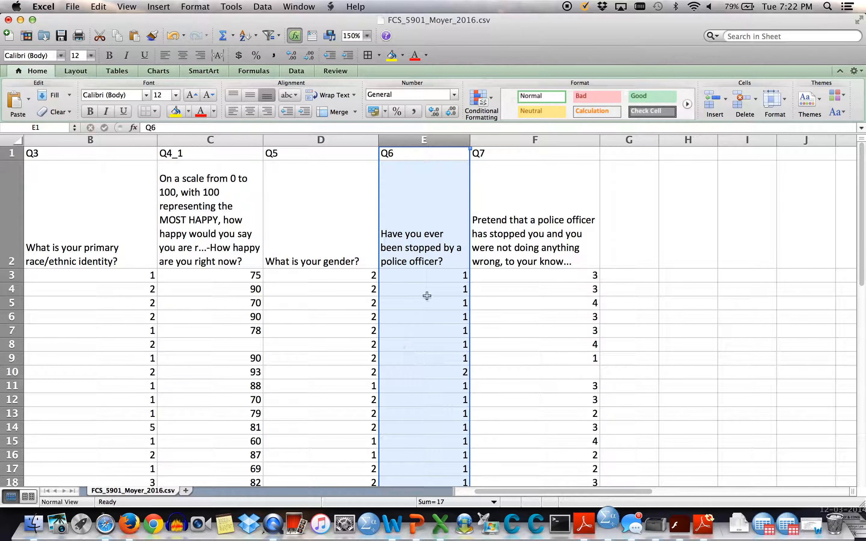
pyautogui.scroll(-5, 405, 311)
pyautogui.scroll(5, 406, 311)
pyautogui.scroll(-5, 425, 298)
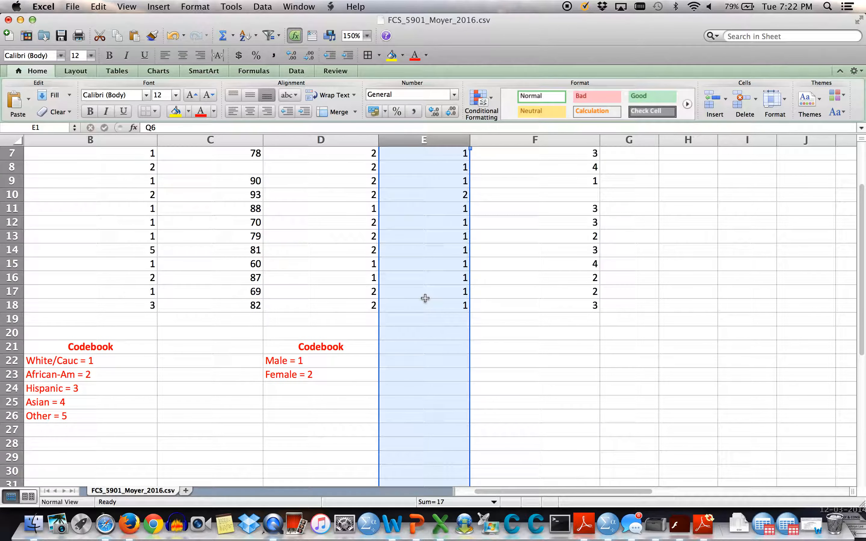
# Copy the Codebook heading from D21 into E21 above Q6, then view Q6's choices in Qualtrics
pyautogui.click(333, 351)
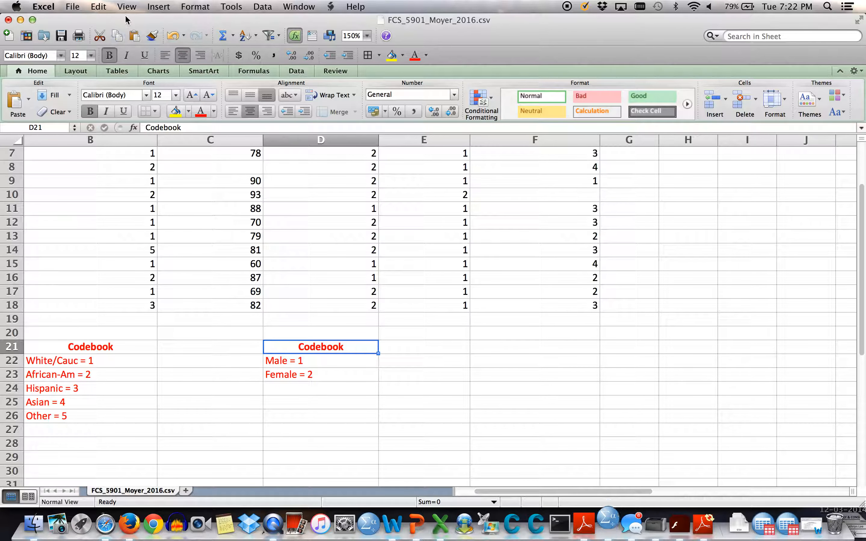
pyautogui.click(113, 35)
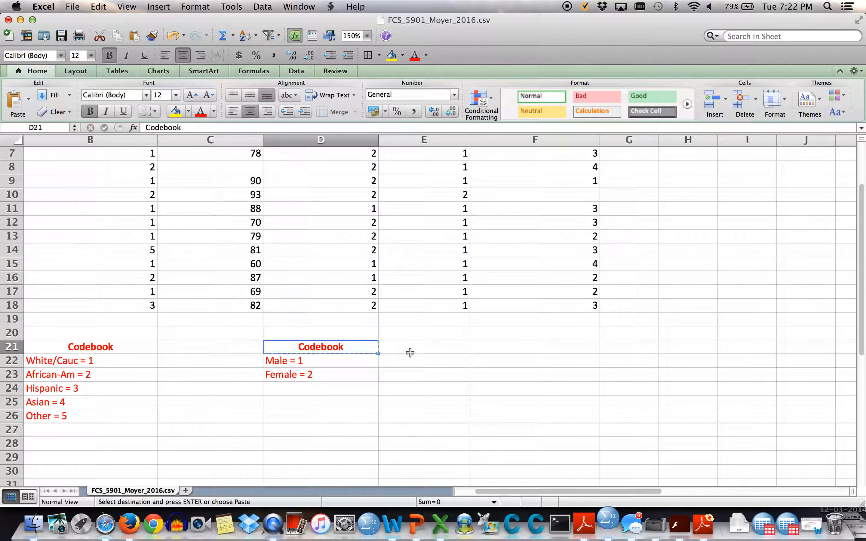
pyautogui.click(410, 353)
pyautogui.click(139, 36)
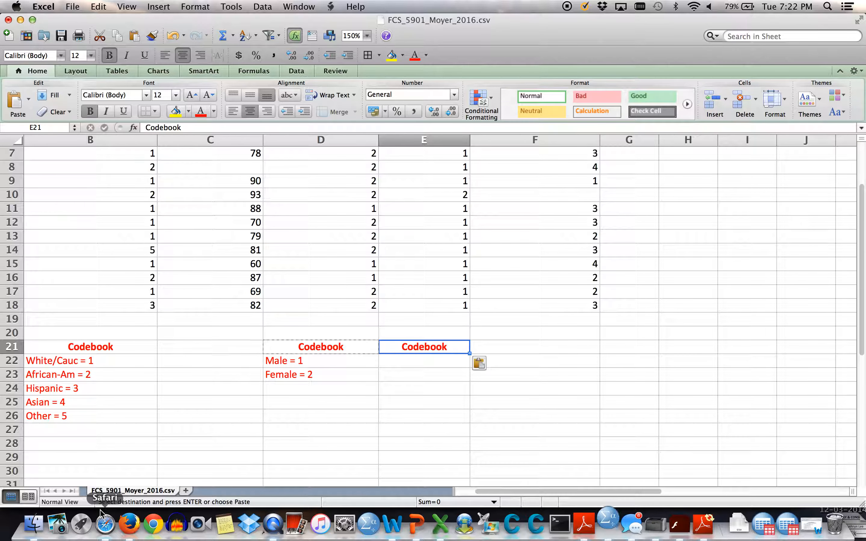
pyautogui.click(103, 520)
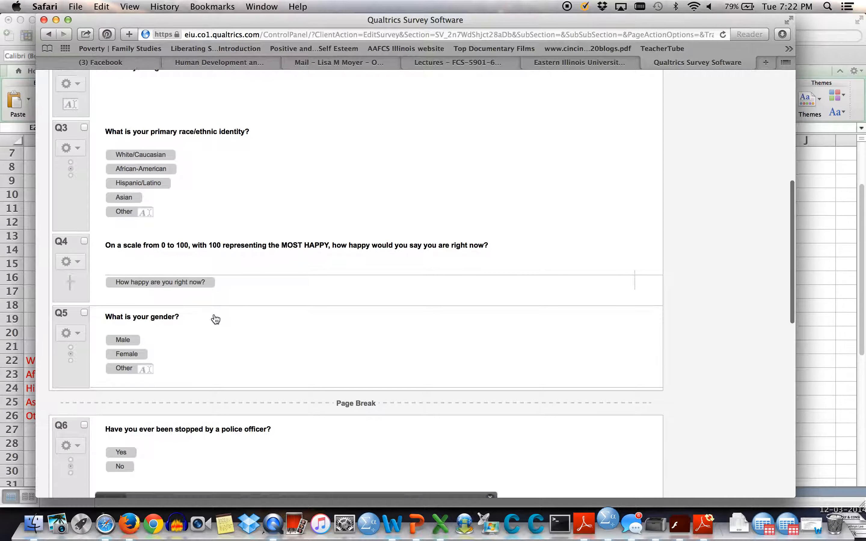
pyautogui.scroll(-5, 215, 320)
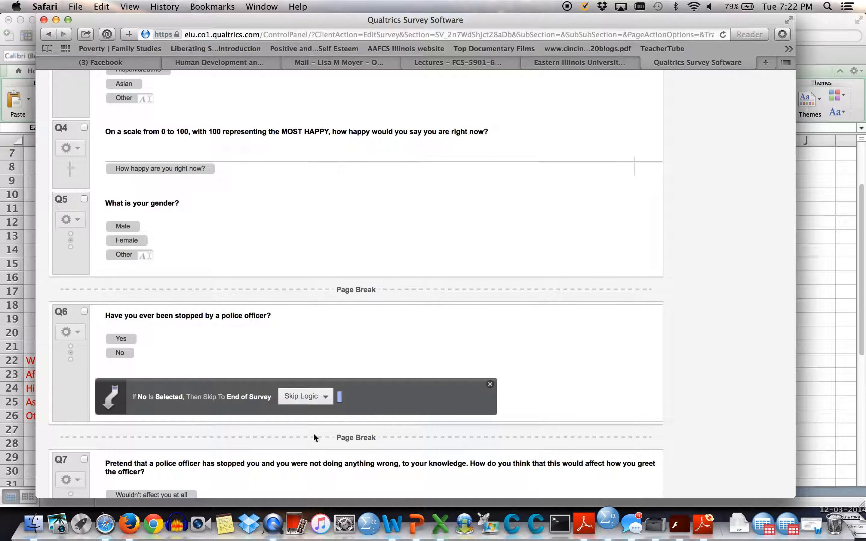
# Back in Excel, enter Yes = 1 and No = 2 in E22:E23 and color them red
pyautogui.click(440, 523)
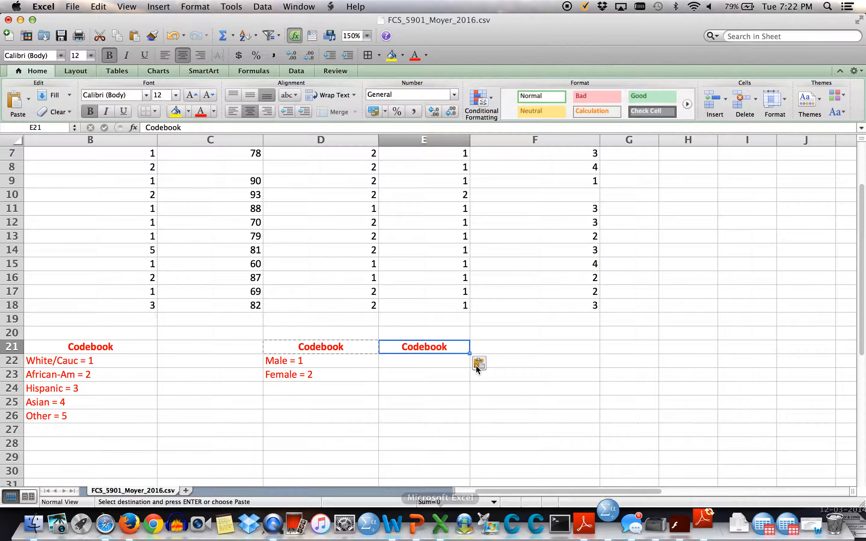
pyautogui.click(403, 366)
pyautogui.write('Yes = 1')
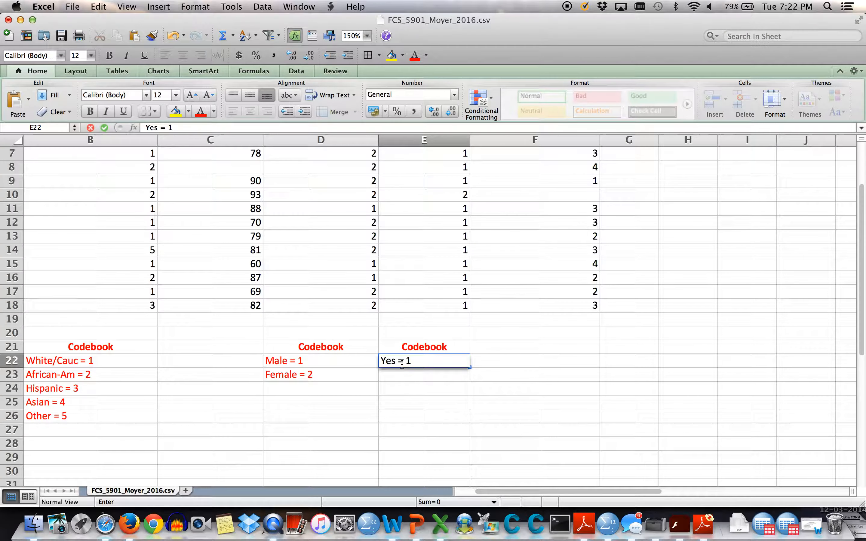
pyautogui.press('Return')
pyautogui.write('B')
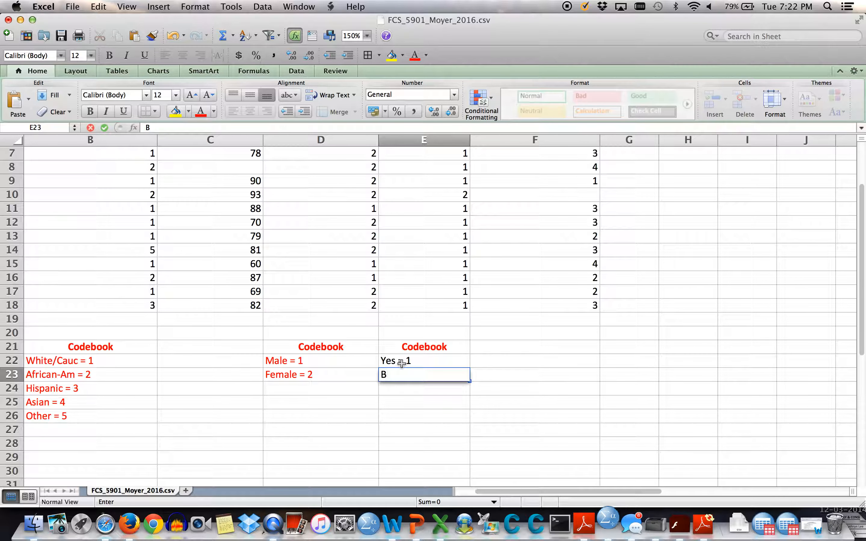
pyautogui.write('o =')
pyautogui.press('Return')
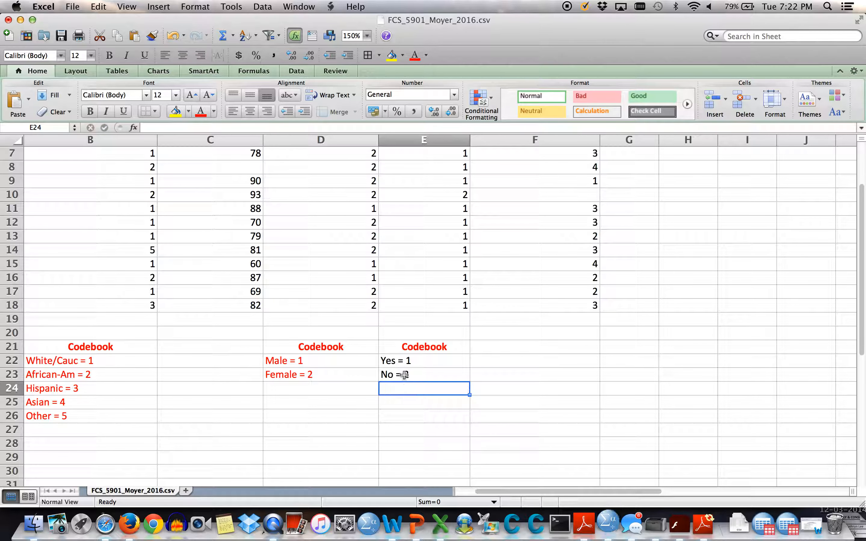
pyautogui.moveTo(403, 374); pyautogui.dragTo(401, 360)
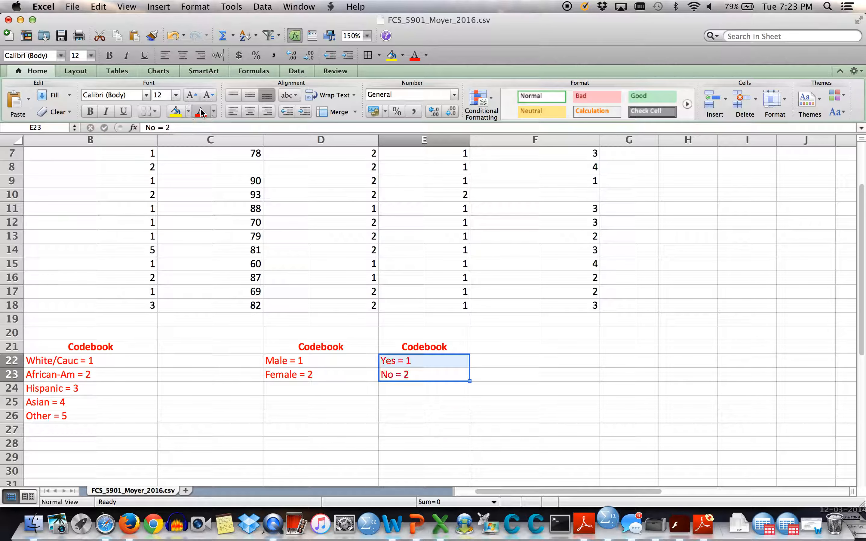
pyautogui.click(537, 347)
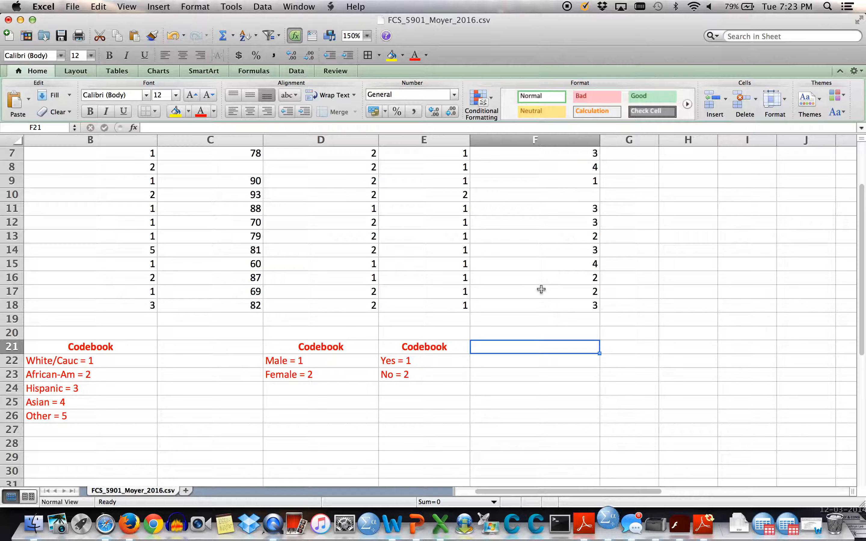
pyautogui.scroll(3, 541, 289)
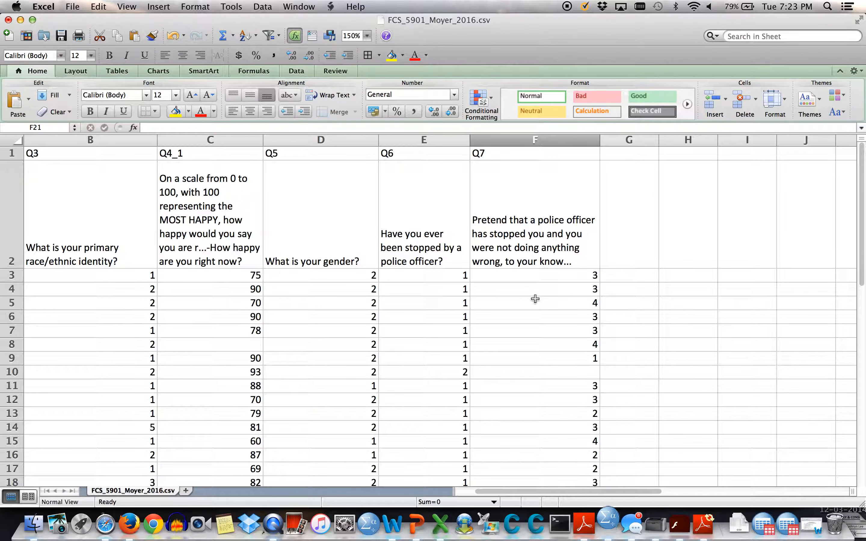
pyautogui.scroll(-3, 535, 299)
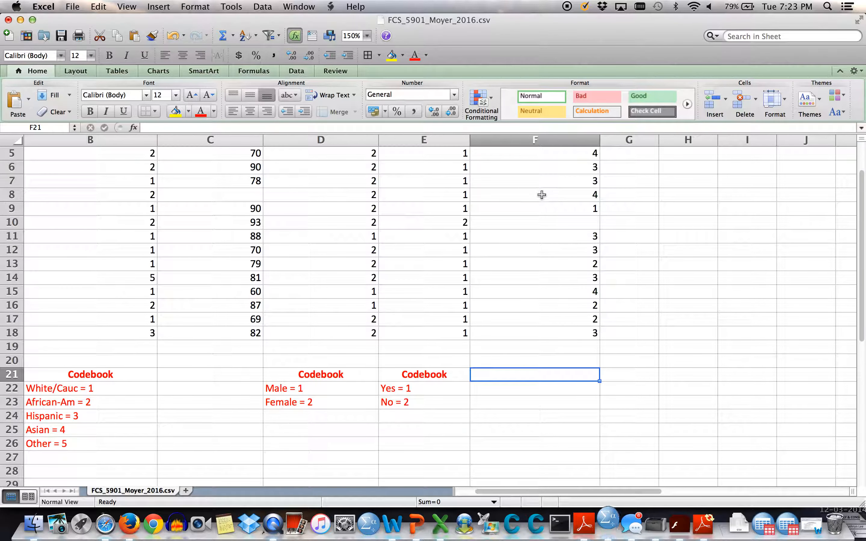
pyautogui.scroll(3, 542, 195)
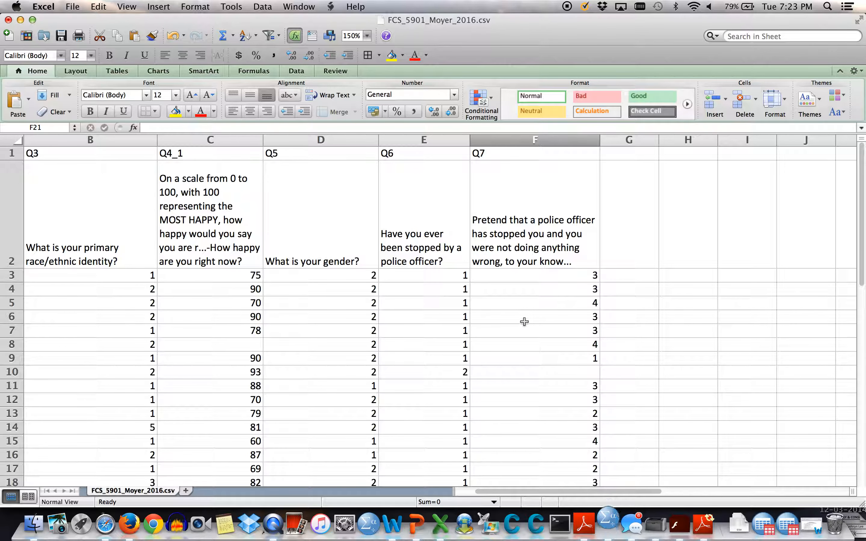
pyautogui.scroll(-1, 561, 374)
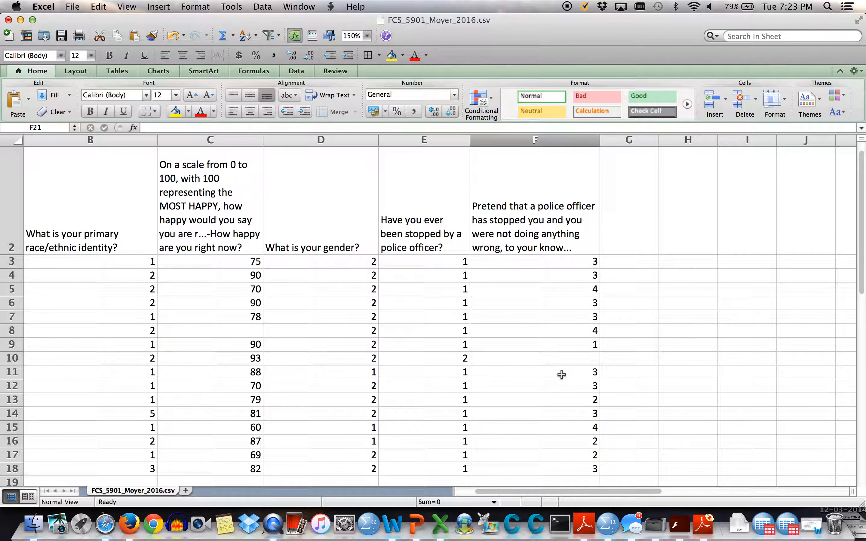
pyautogui.scroll(-10, 561, 374)
# Copy the Codebook heading from E21 into F21 above Q7
pyautogui.click(425, 182)
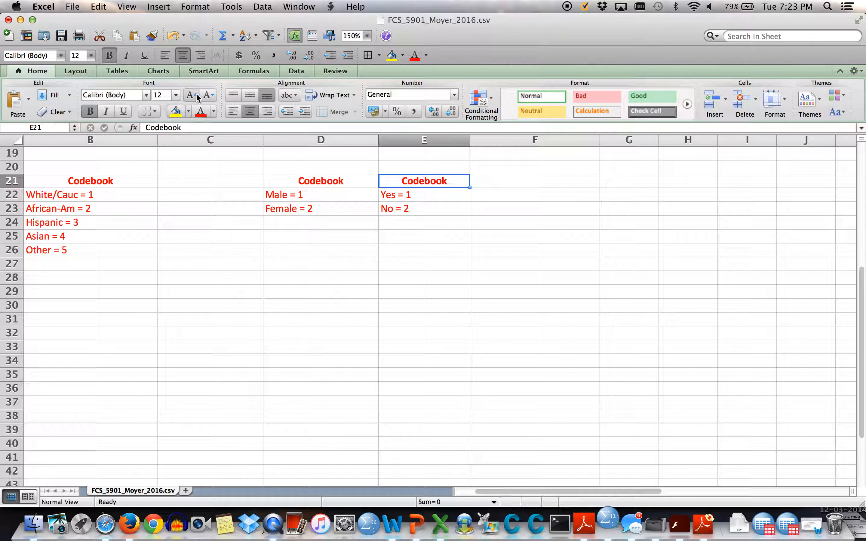
pyautogui.click(120, 36)
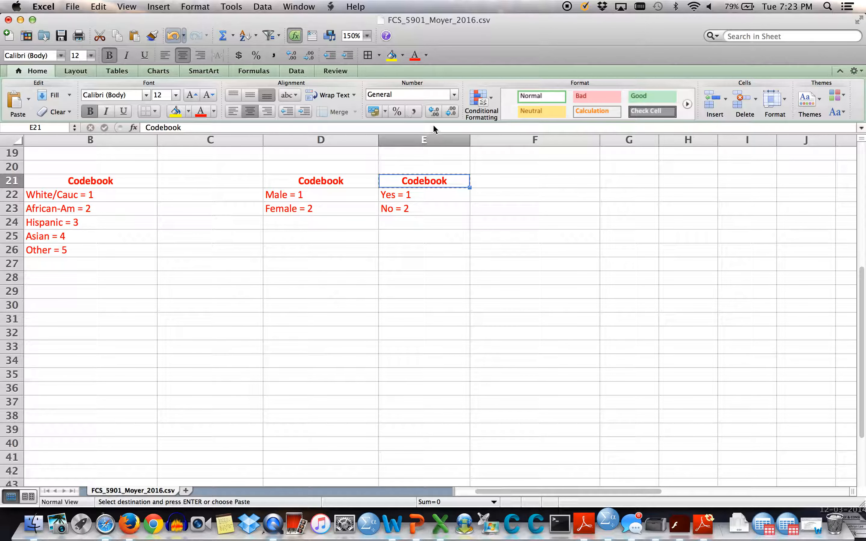
pyautogui.click(524, 183)
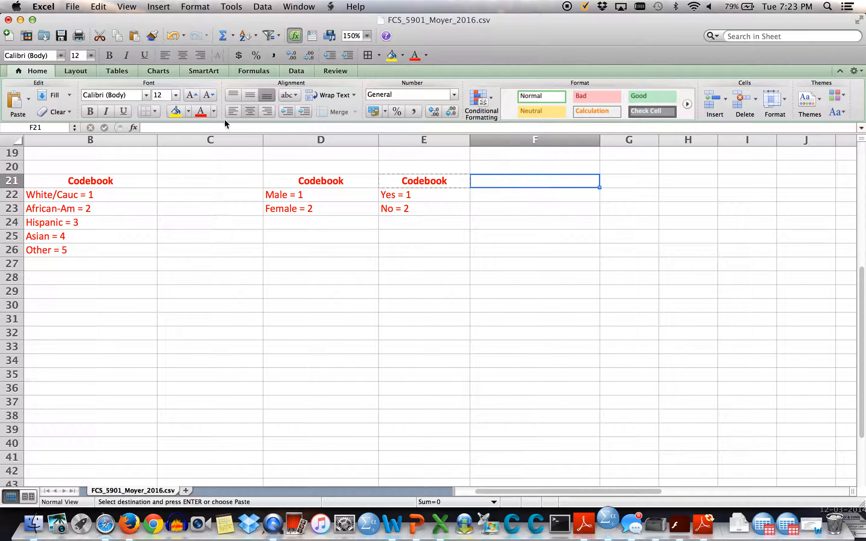
pyautogui.click(134, 35)
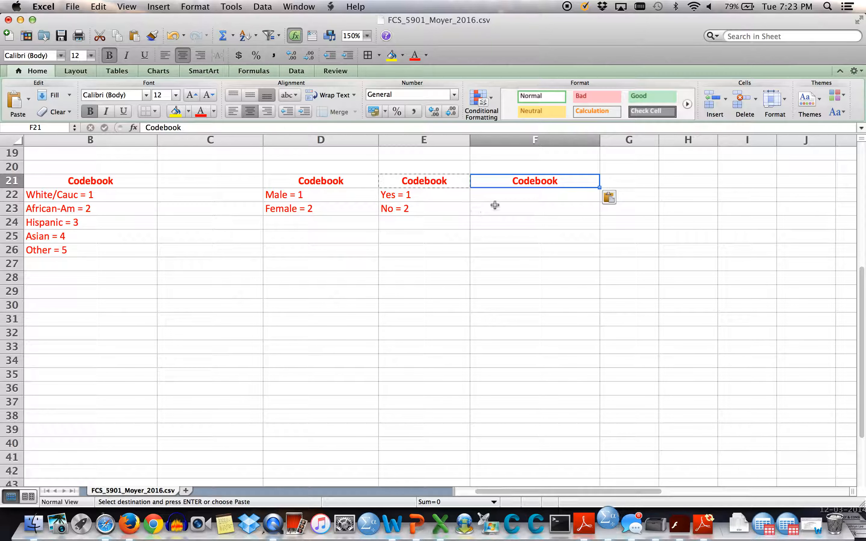
pyautogui.click(503, 197)
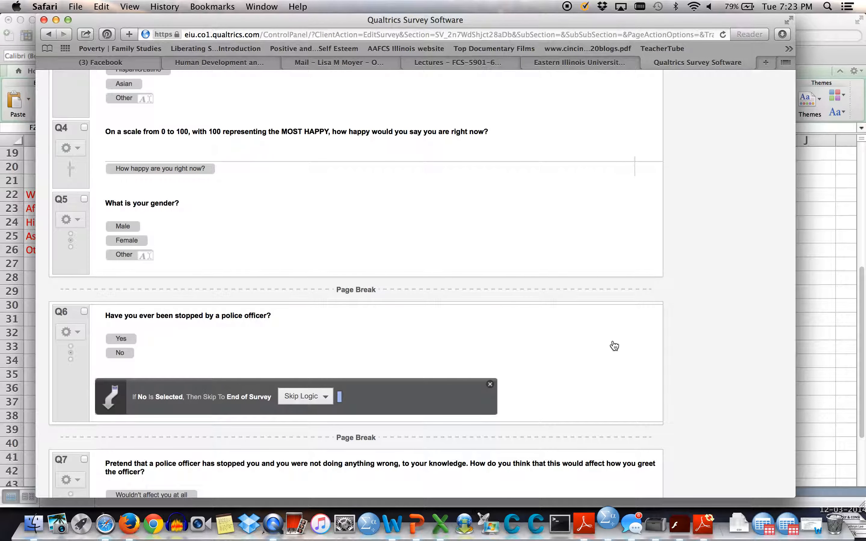
# Review Qualtrics' four Q7 reaction choices, then return to the Excel codebook sheet
pyautogui.scroll(-3, 696, 342)
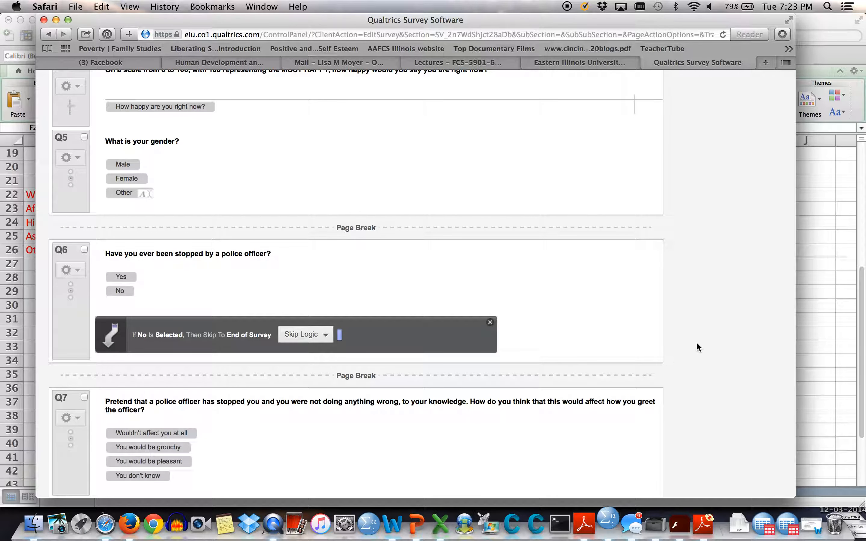
pyautogui.scroll(-7, 697, 344)
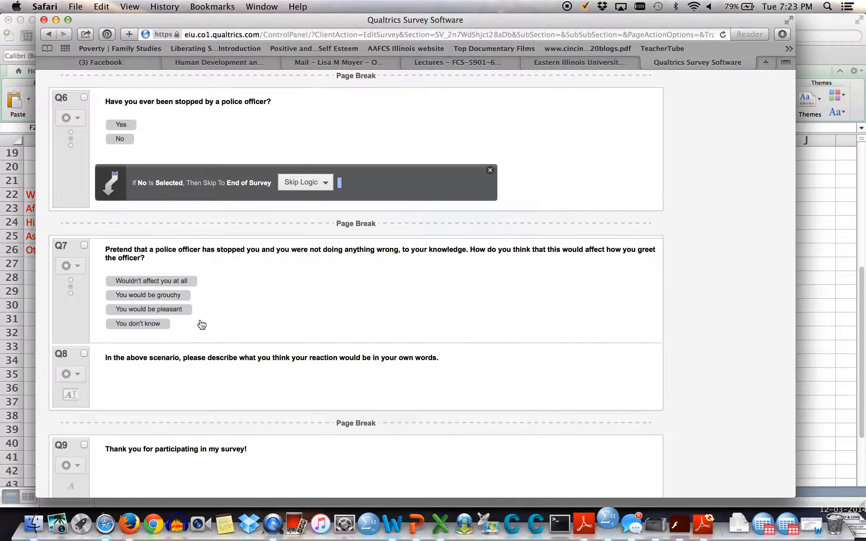
pyautogui.click(392, 525)
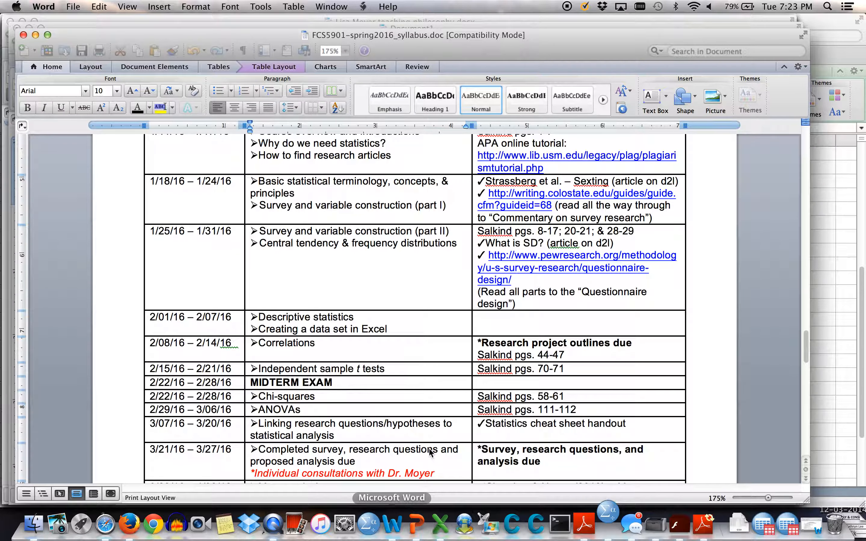
pyautogui.click(440, 525)
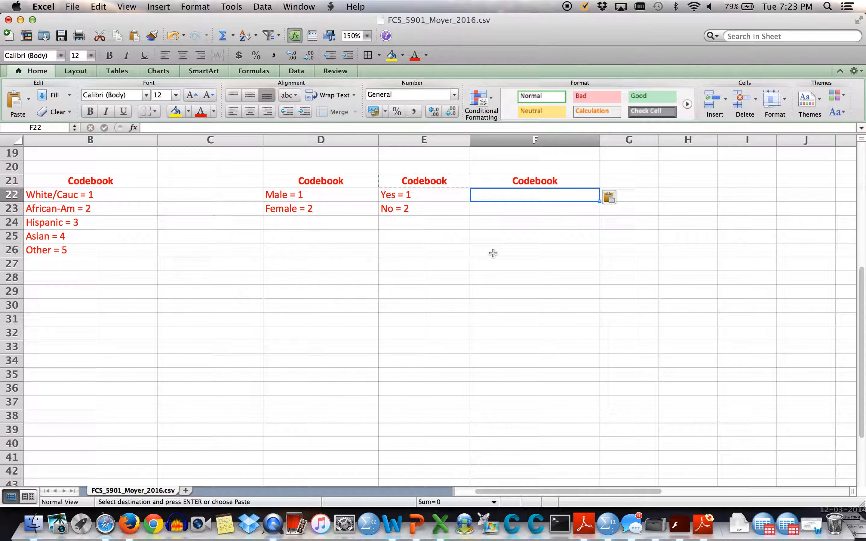
# Enter the Q7 labels Wouldn't affect = 1, Grouchy, Pleasant and Don't know in F22:F25
pyautogui.click(495, 195)
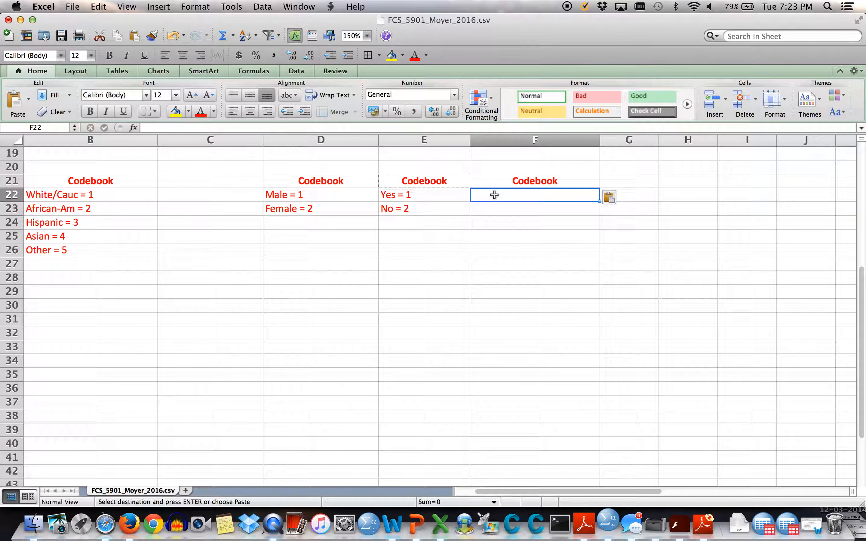
pyautogui.write("Woun'")
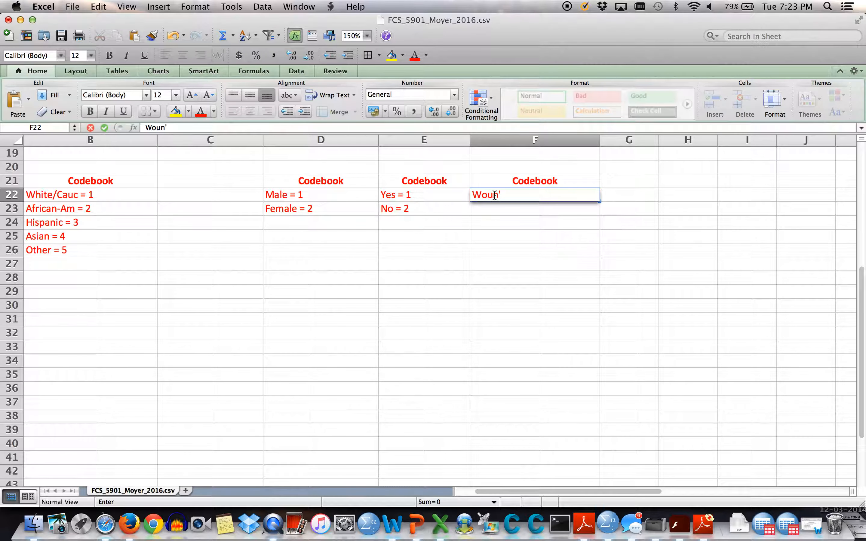
pyautogui.write("ldn't affect = 1")
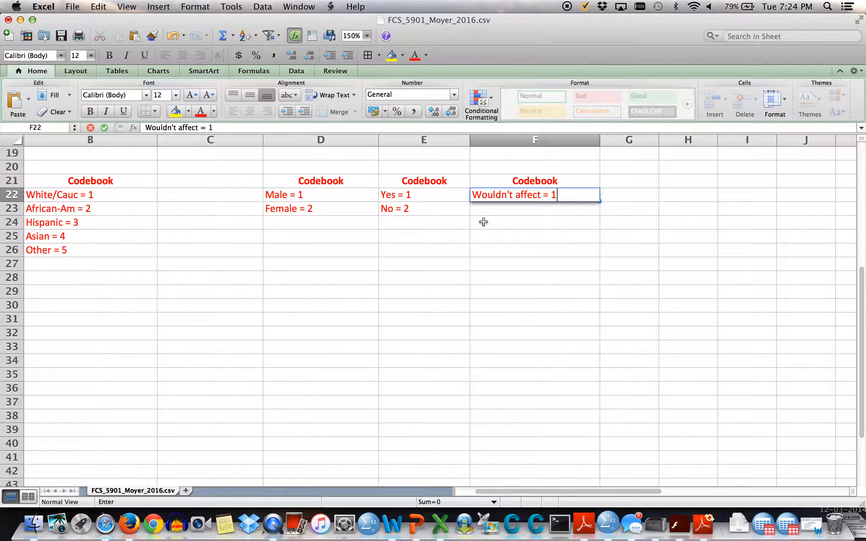
pyautogui.click(493, 208)
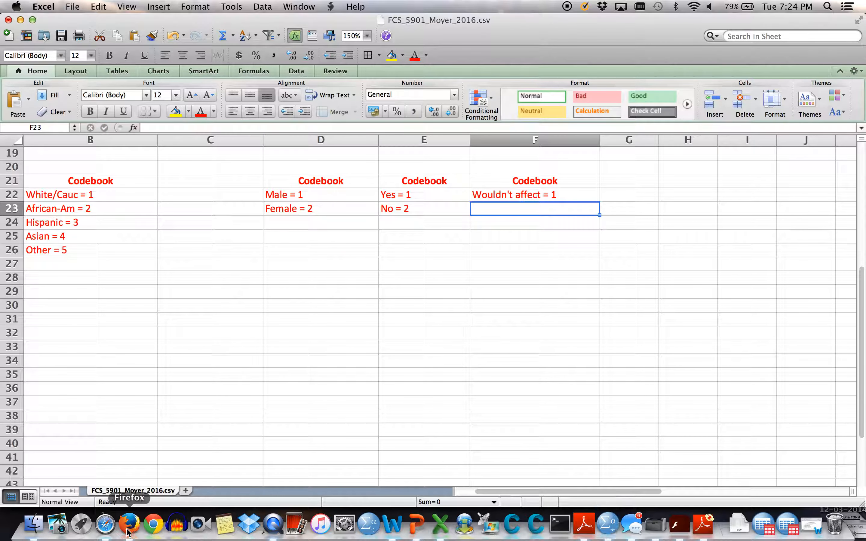
pyautogui.click(105, 525)
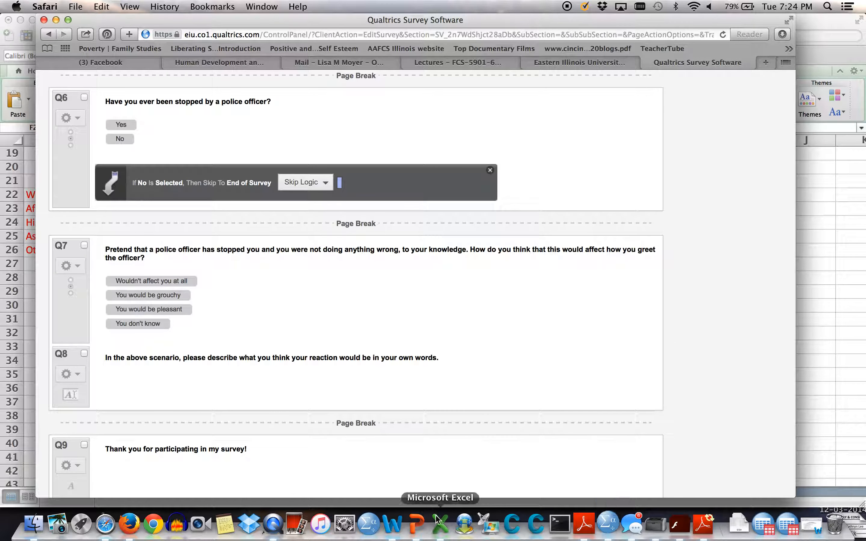
pyautogui.click(441, 525)
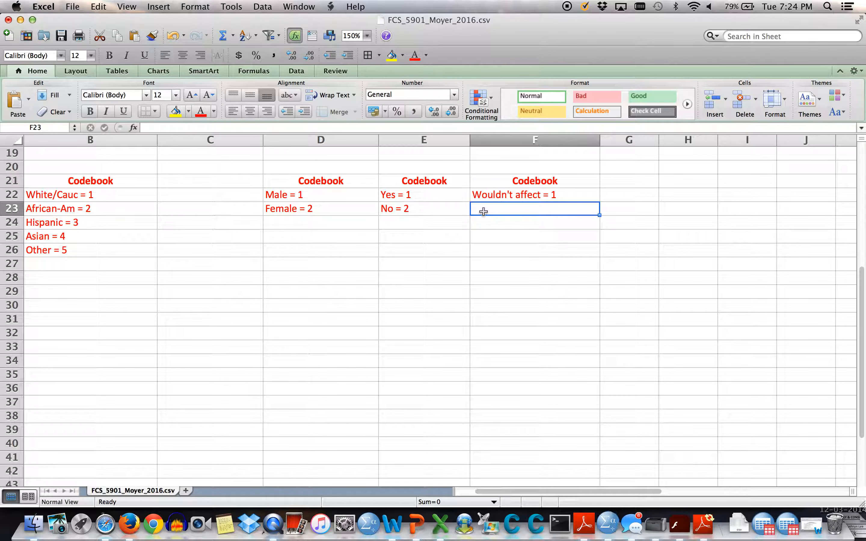
pyautogui.write('Grouc')
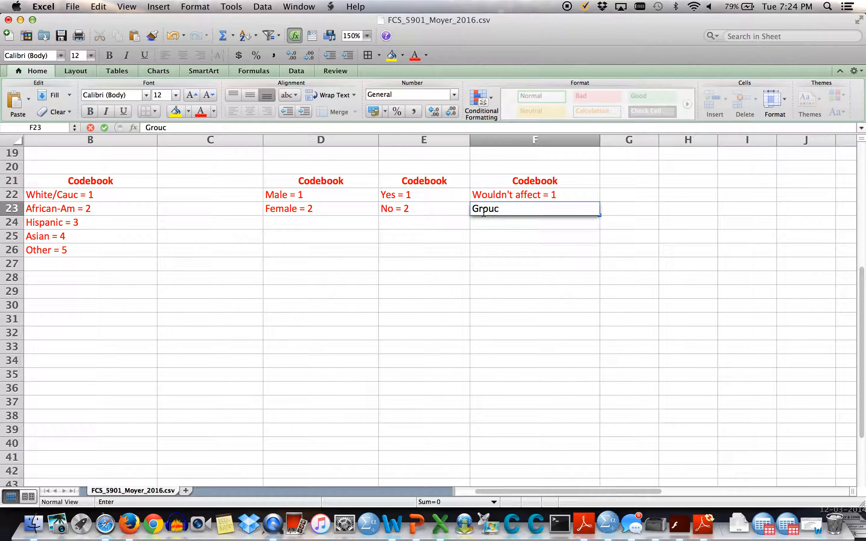
pyautogui.write('hy')
pyautogui.press('Return')
pyautogui.write('Plea')
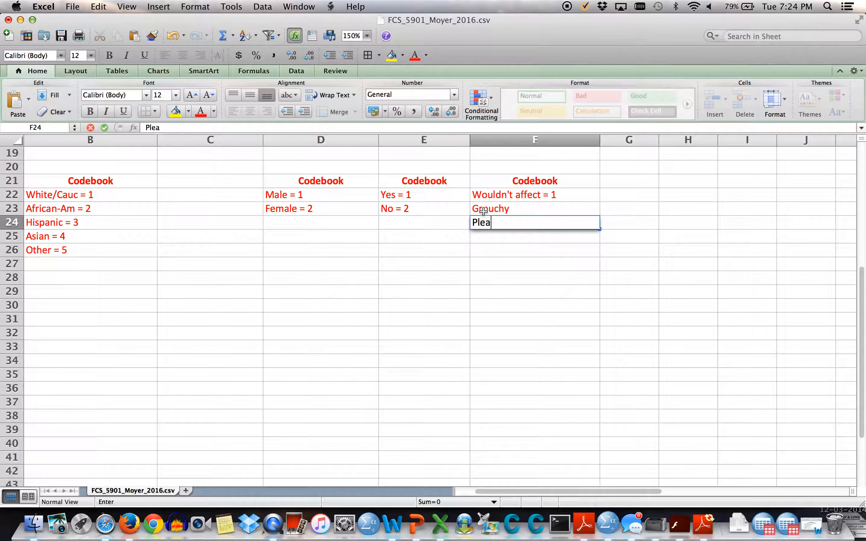
pyautogui.write('sant')
pyautogui.press('Return')
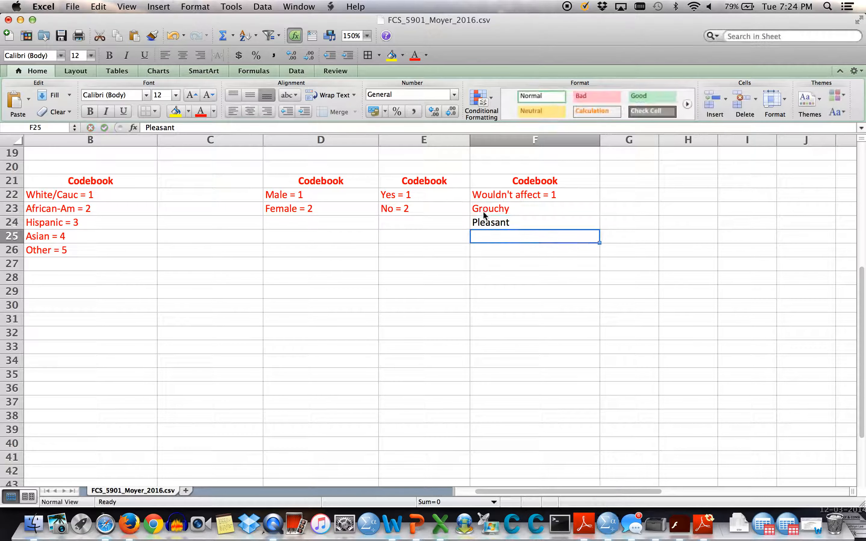
pyautogui.write("Don't know")
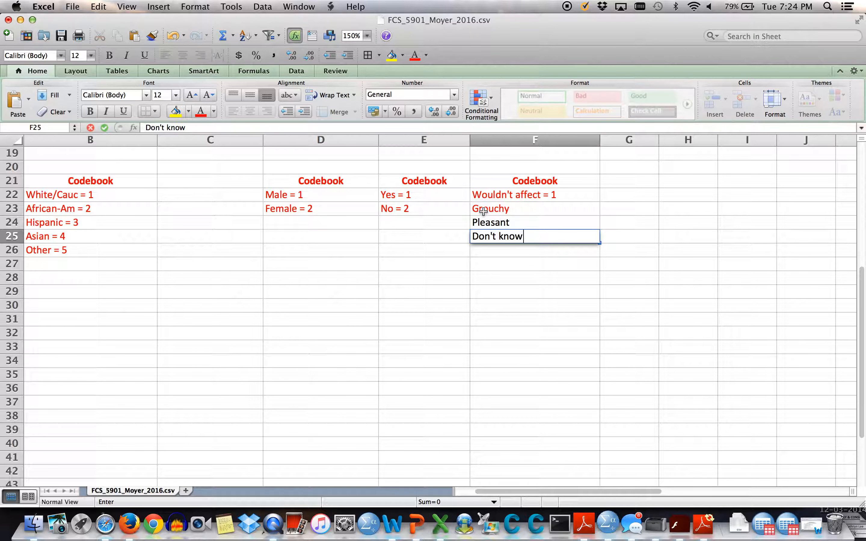
# Add the codes Grouchy = 2, Pleasant =3 and Don't know =4, and color F24:F25 red
pyautogui.doubleClick(522, 209)
pyautogui.write('= 2')
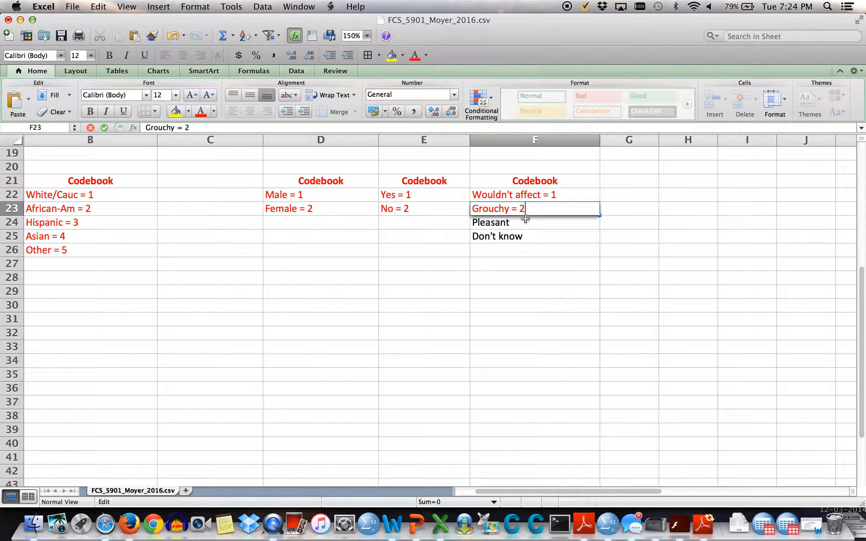
pyautogui.doubleClick(521, 223)
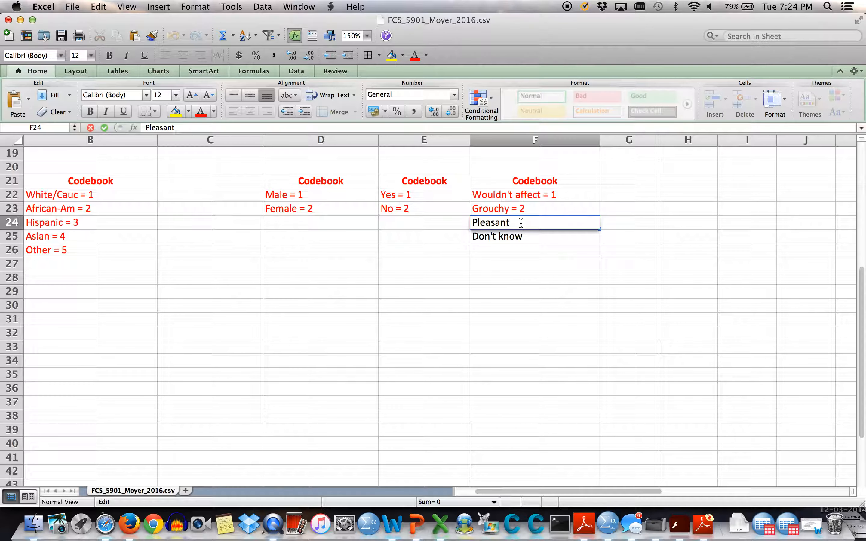
pyautogui.write('=3')
pyautogui.doubleClick(536, 236)
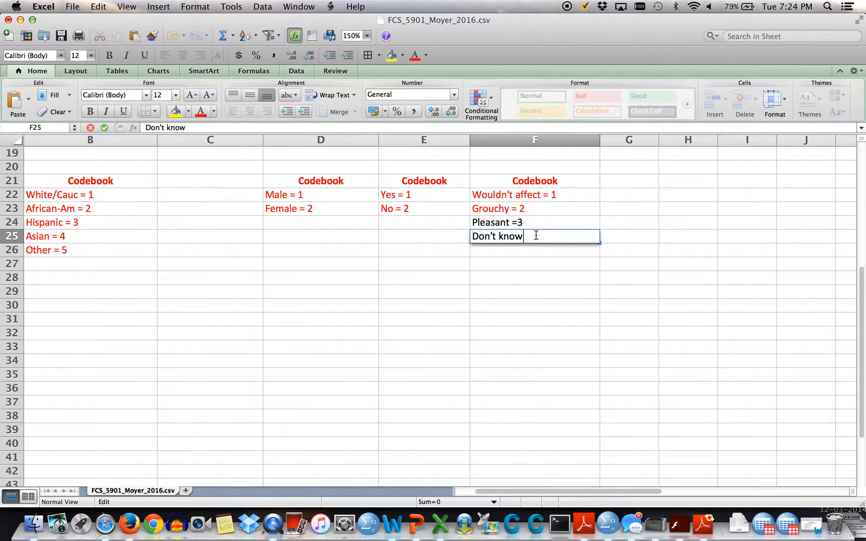
pyautogui.write('4')
pyautogui.click(543, 260)
pyautogui.click(513, 239)
pyautogui.moveTo(512, 240); pyautogui.dragTo(512, 222)
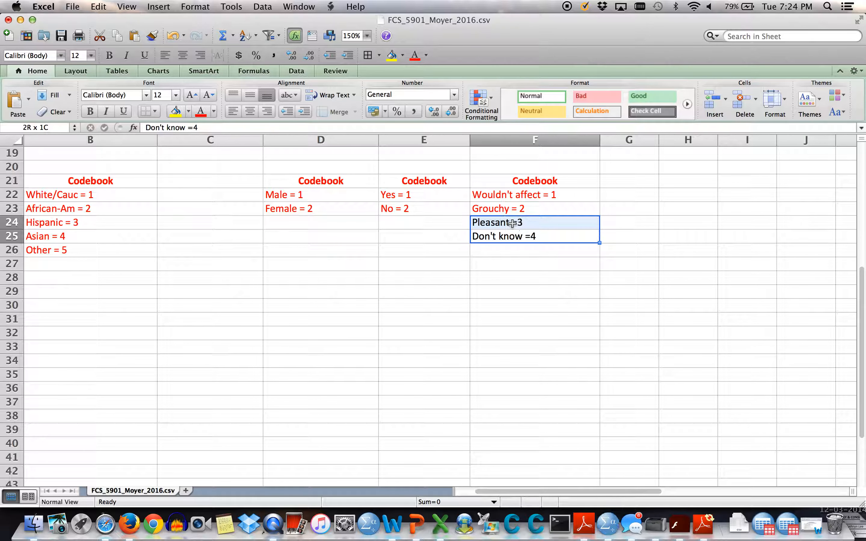
pyautogui.click(200, 111)
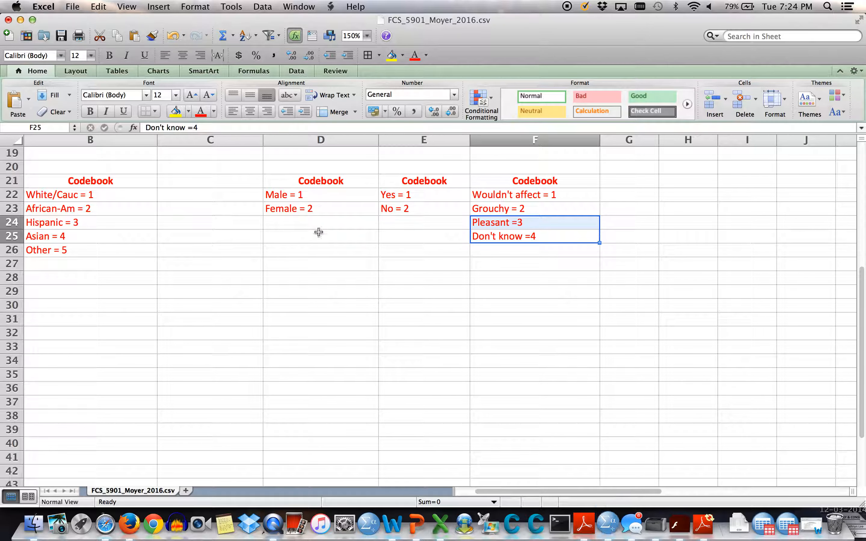
pyautogui.click(397, 304)
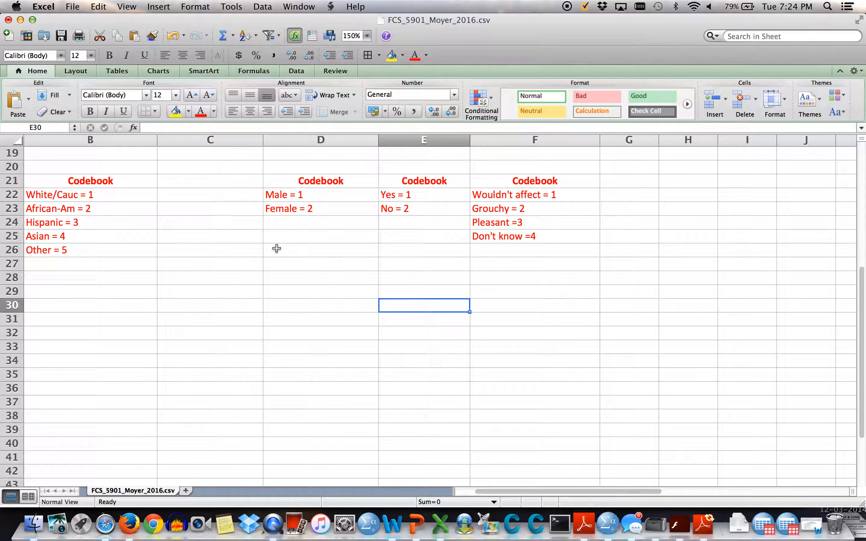
# Rename the A1 and B1 headers to Age and Ethnicity
pyautogui.scroll(10, 276, 248)
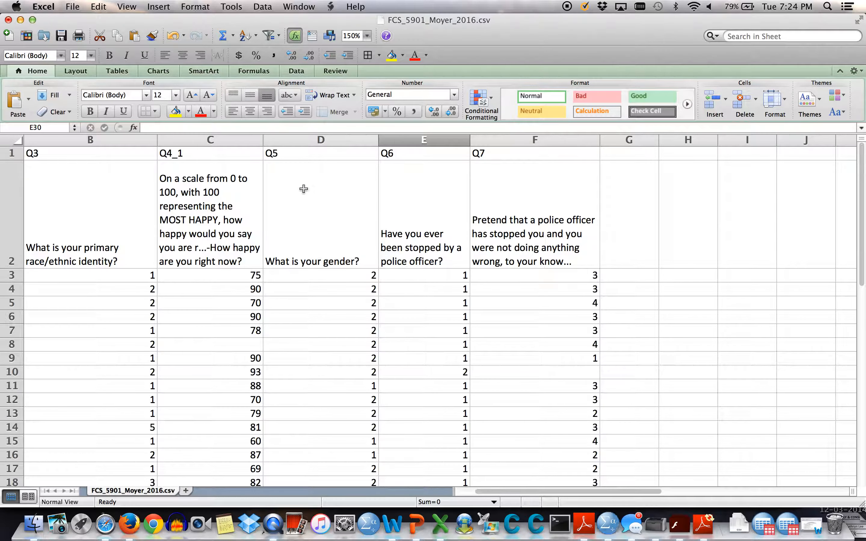
pyautogui.hscroll(-2, 303, 189)
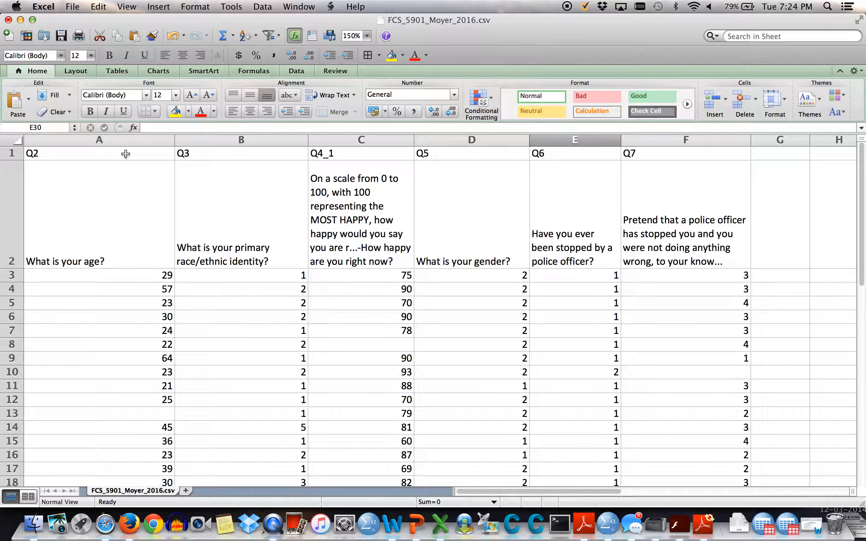
pyautogui.click(125, 154)
pyautogui.write('Age')
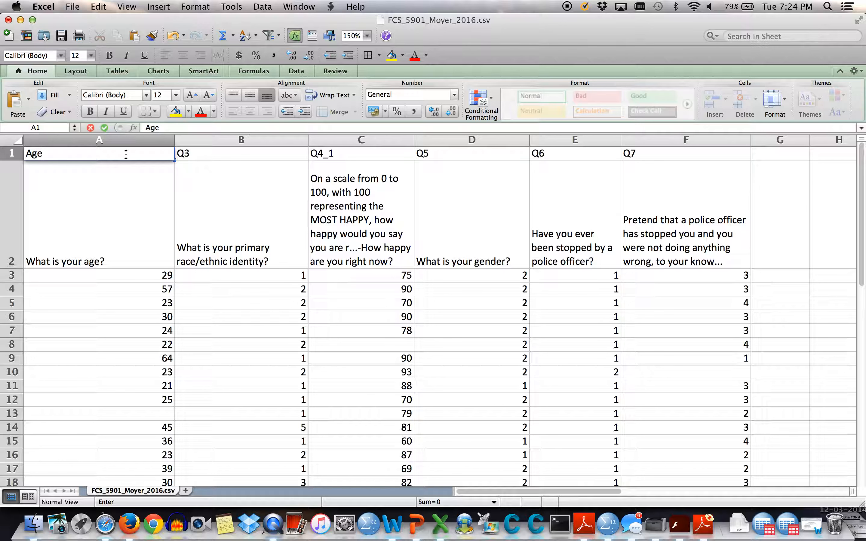
pyautogui.press('Tab')
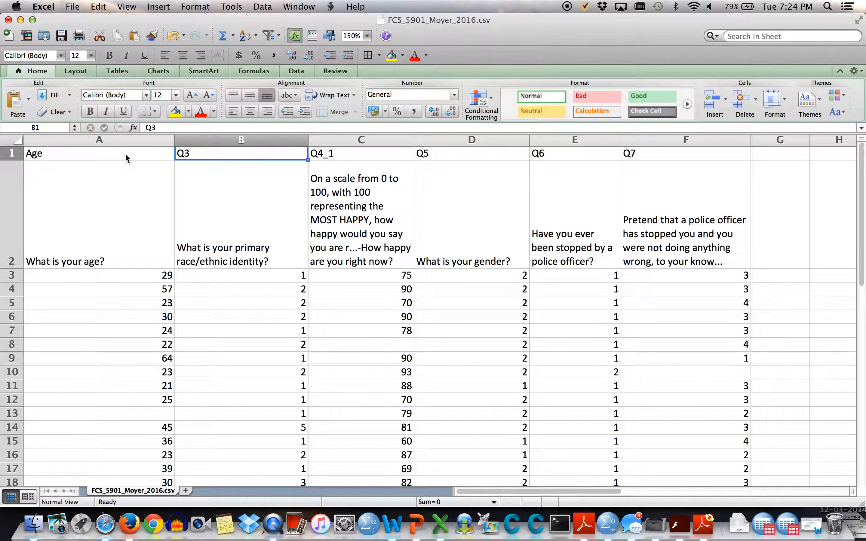
pyautogui.write('Ethcni')
pyautogui.press('BackSpace')
pyautogui.press('BackSpace')
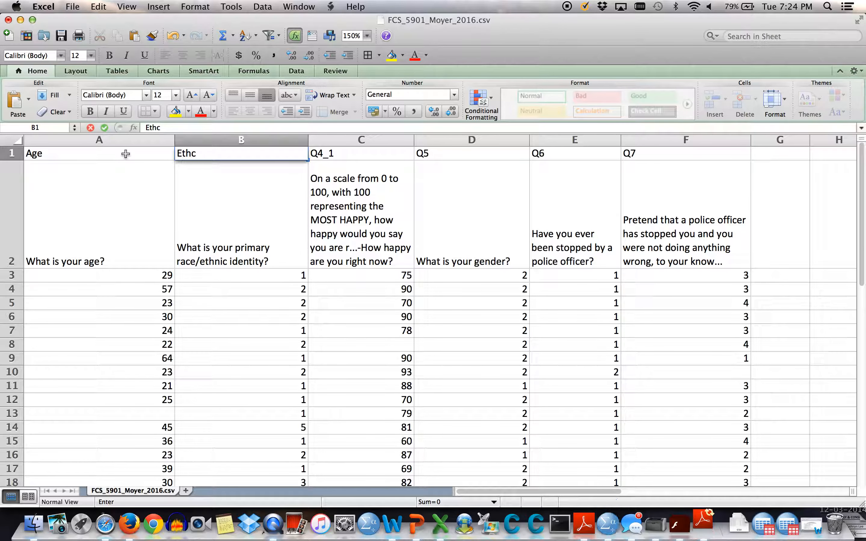
pyautogui.write('city')
pyautogui.press('Tab')
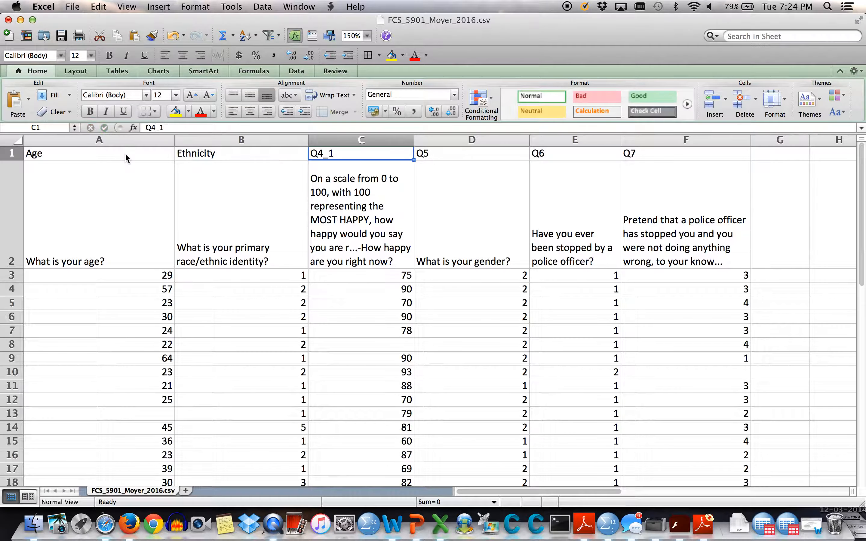
# Rename C1:F1 to Happiness, Gender, Police and Reaction, and save the workbook
pyautogui.write('Happiness')
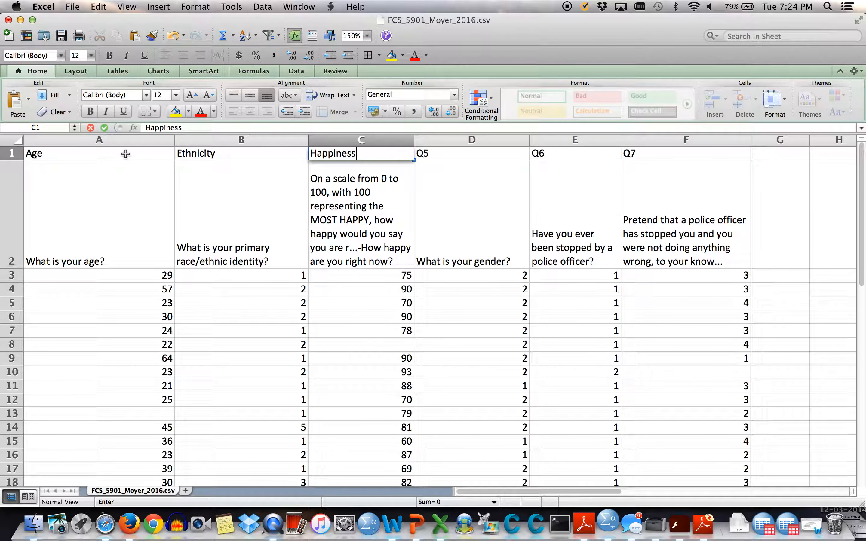
pyautogui.press('Tab')
pyautogui.write('Gender')
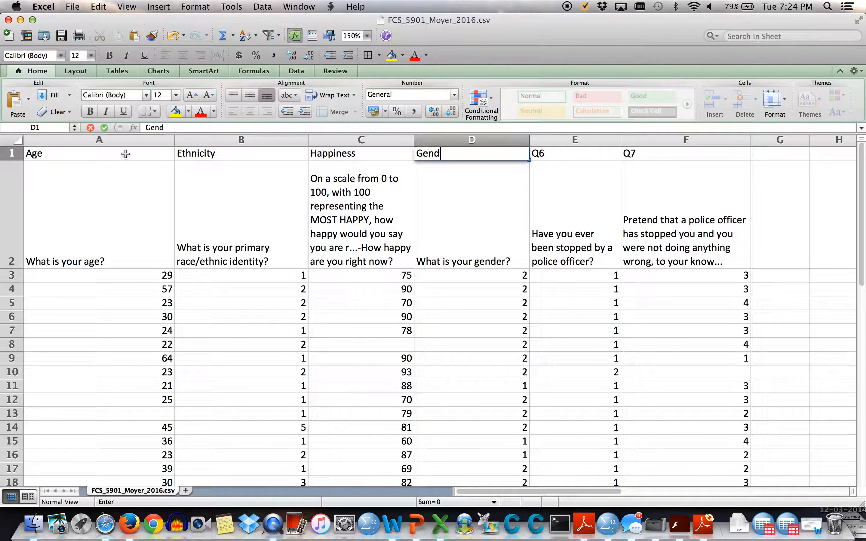
pyautogui.press('Tab')
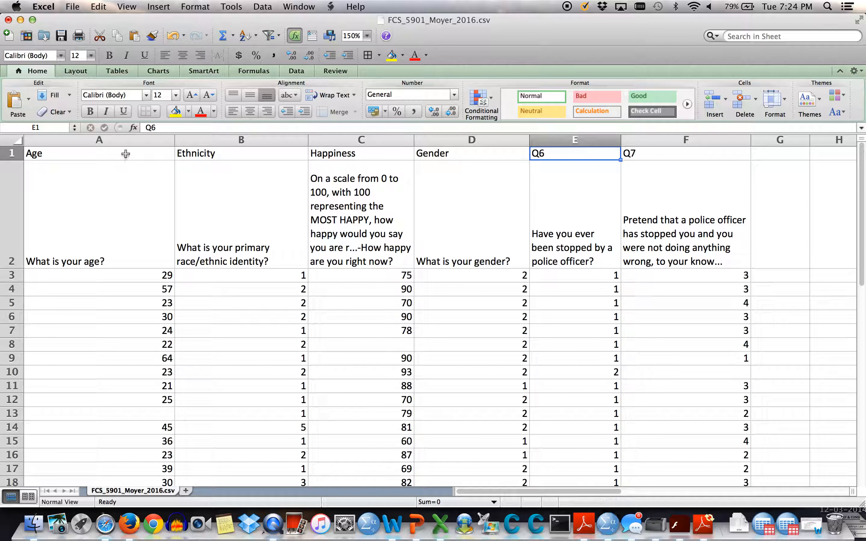
pyautogui.write('Police')
pyautogui.press('Tab')
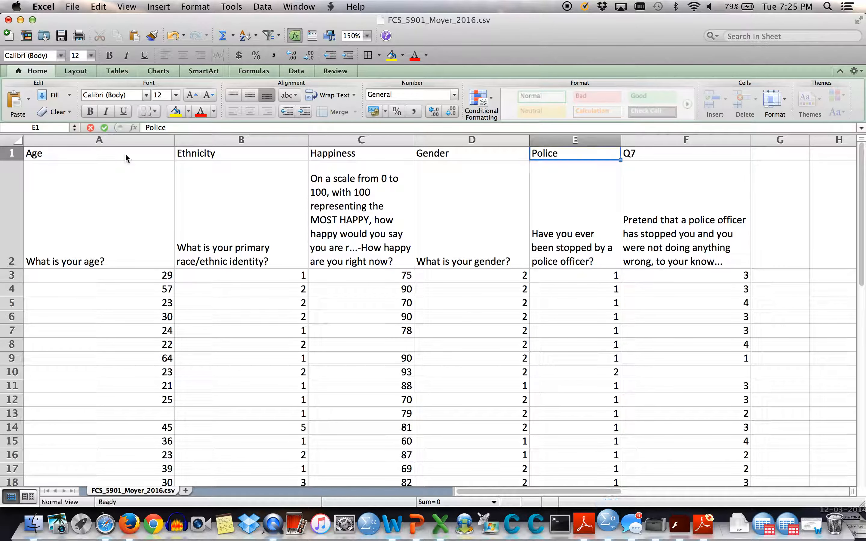
pyautogui.write('Reaction')
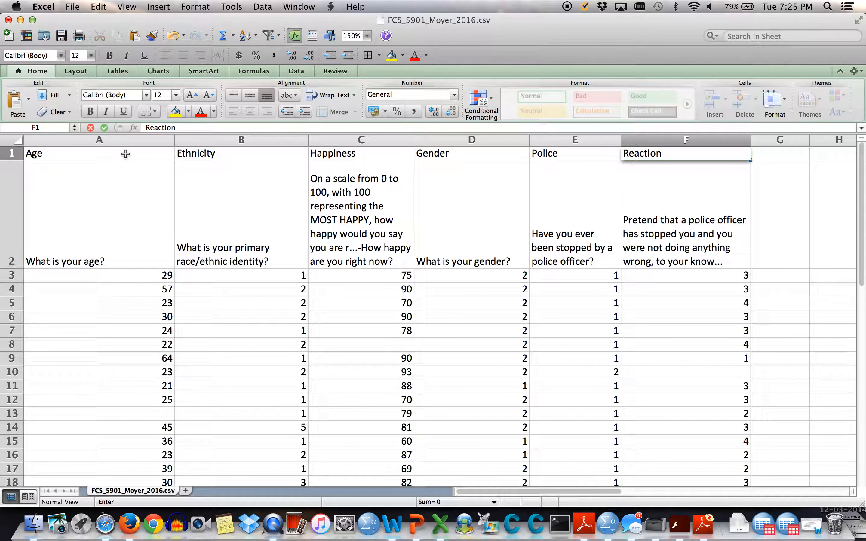
pyautogui.click(468, 404)
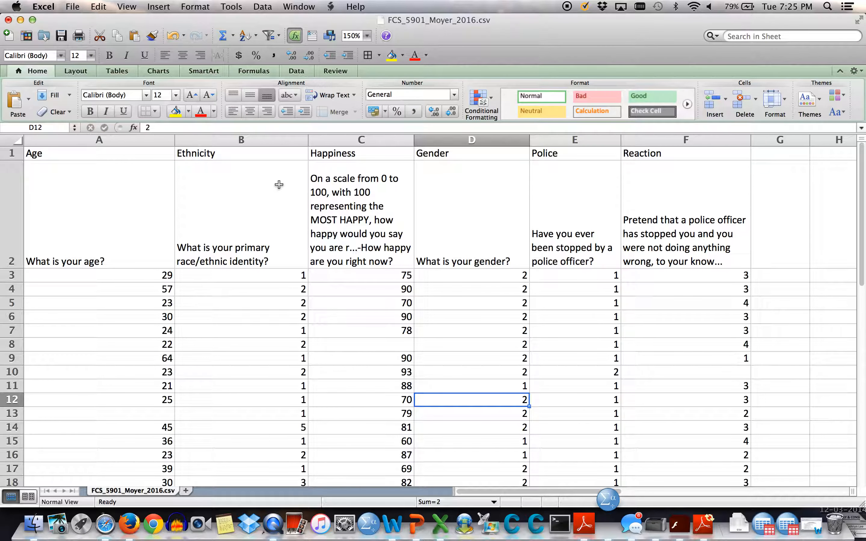
pyautogui.click(72, 7)
pyautogui.click(88, 98)
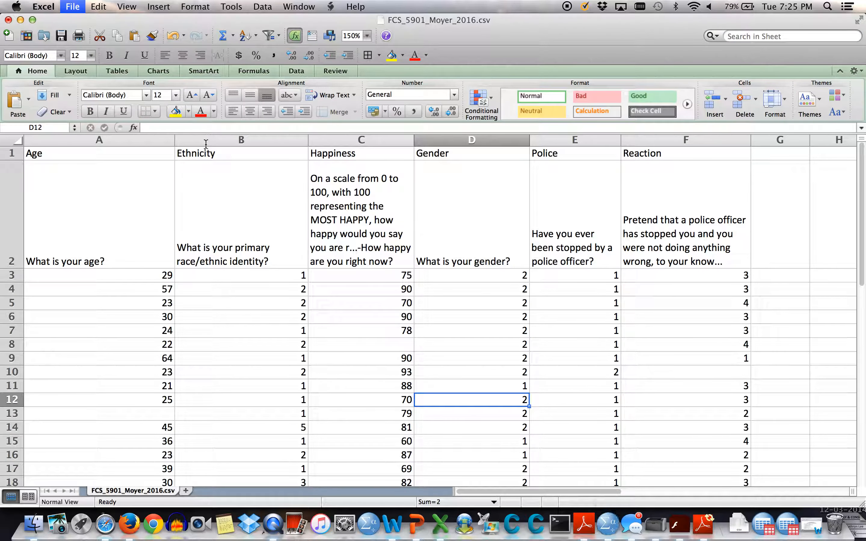
# Save to the Desktop as FCS_5901_data-1-Moyer_2016.csv, keeping the CSV format
pyautogui.click(259, 193)
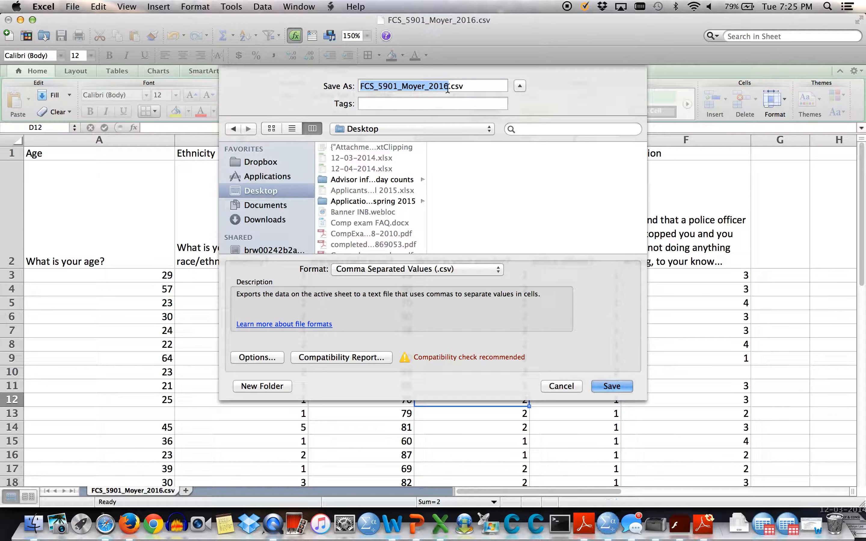
pyautogui.click(403, 86)
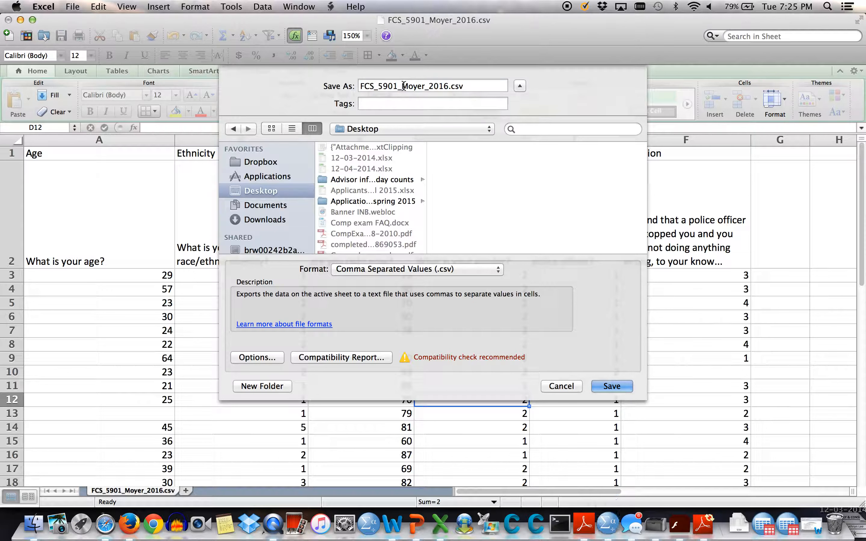
pyautogui.write('data-')
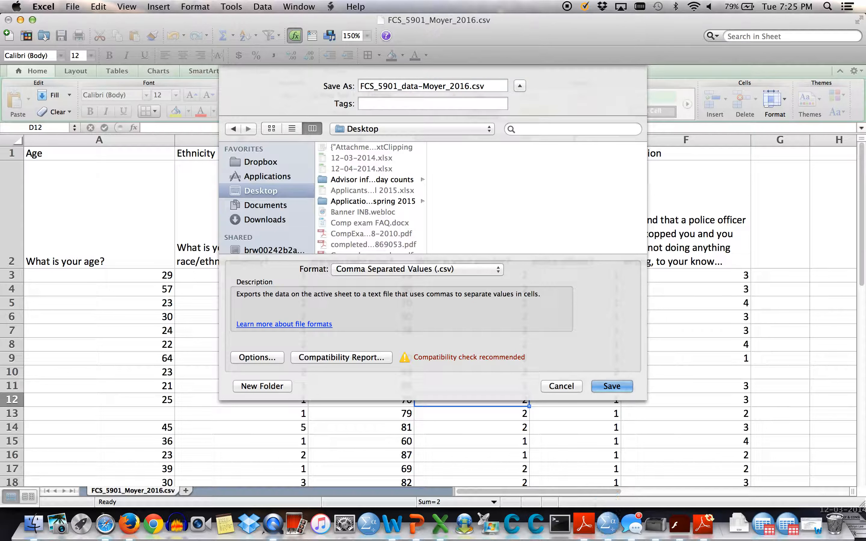
pyautogui.write('1-')
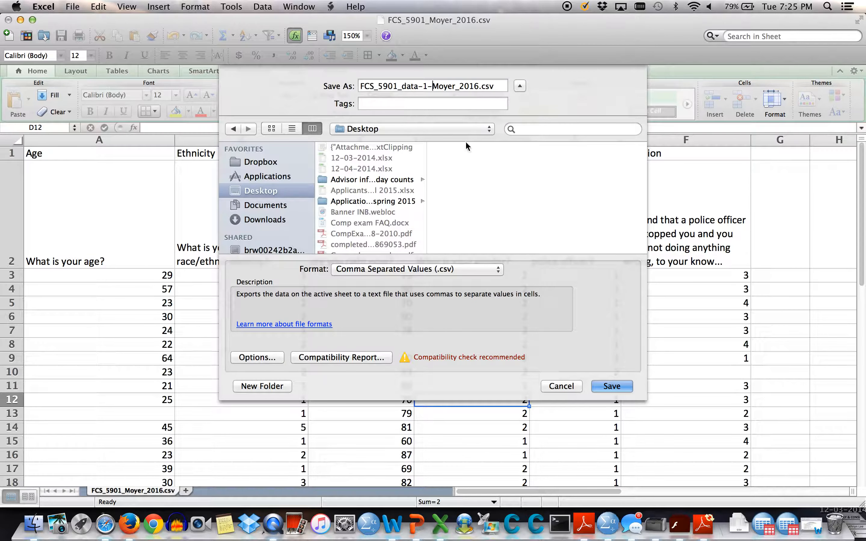
pyautogui.click(612, 387)
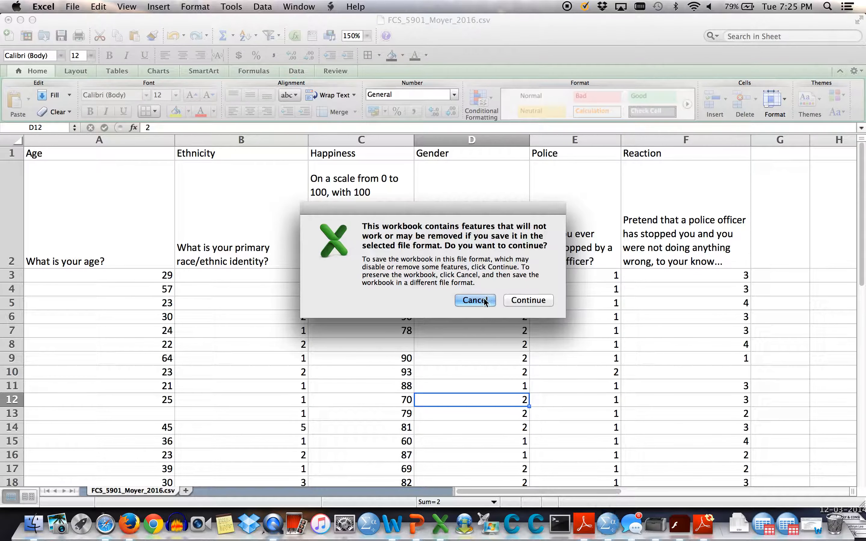
pyautogui.click(519, 300)
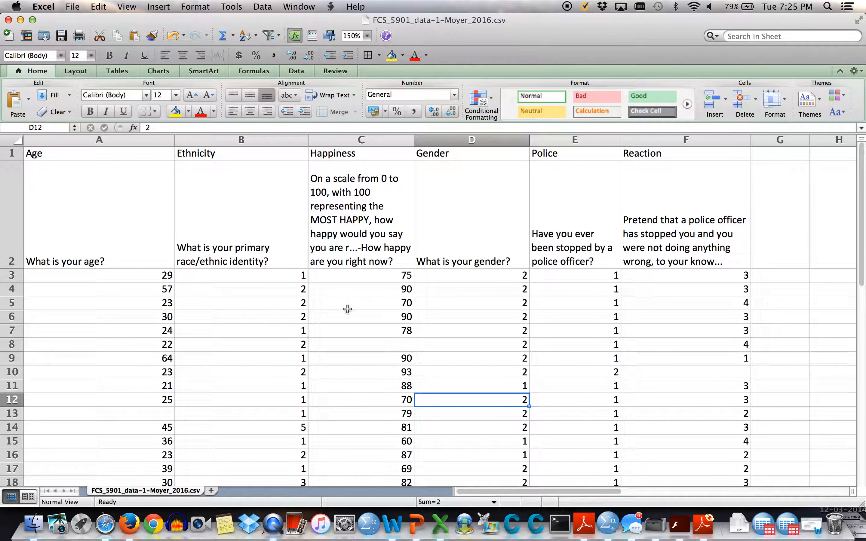
pyautogui.scroll(-5, 348, 309)
pyautogui.scroll(1, 278, 295)
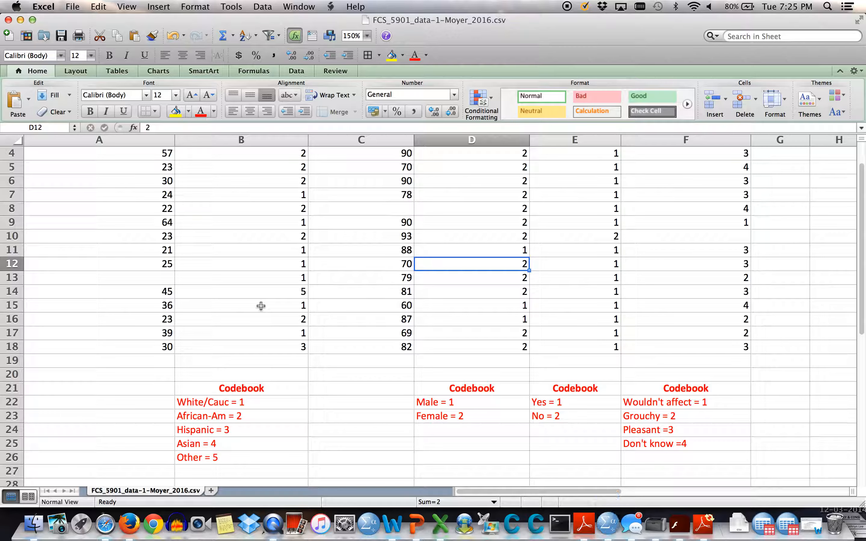
pyautogui.scroll(2, 261, 306)
pyautogui.scroll(-2, 261, 306)
pyautogui.click(148, 362)
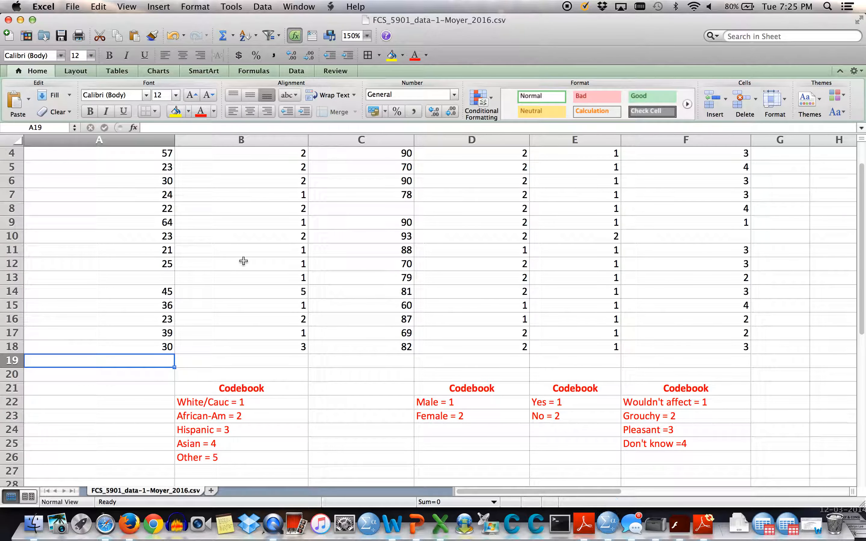
pyautogui.scroll(2, 244, 262)
pyautogui.scroll(-3, 243, 261)
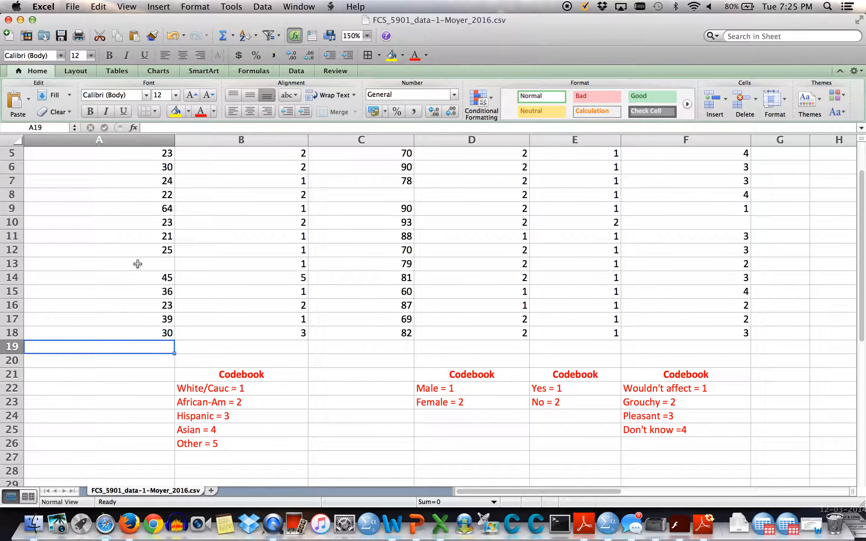
pyautogui.click(79, 267)
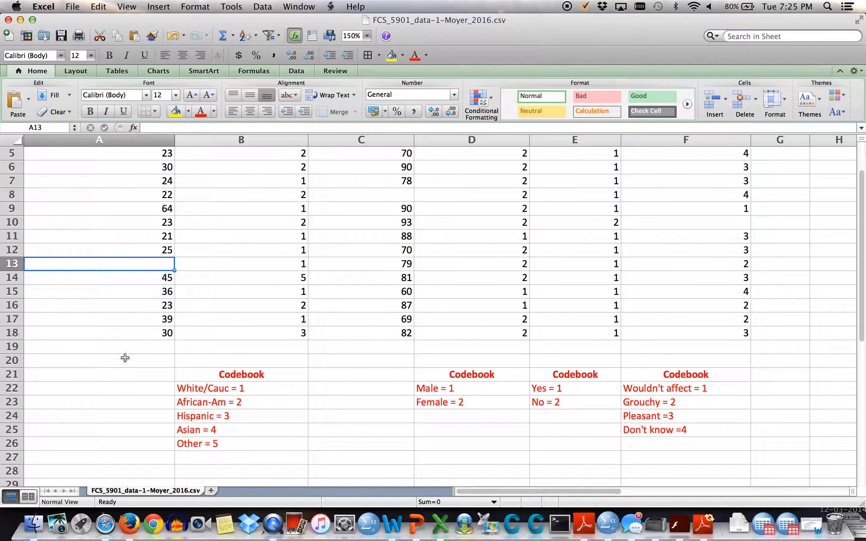
pyautogui.click(148, 350)
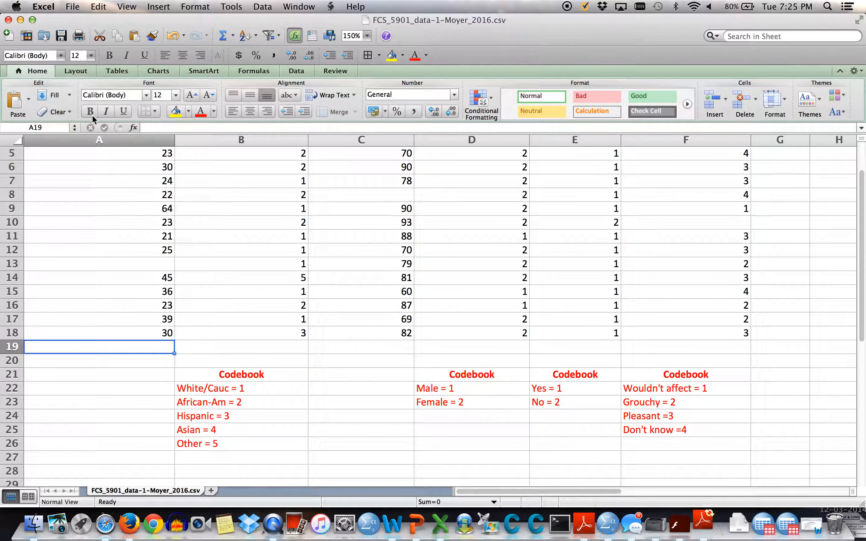
# Enter an AutoSum Average over the Age values in A19, giving =AVERAGE(A3+A3:A18) and #VALUE!
pyautogui.click(249, 71)
pyautogui.click(27, 105)
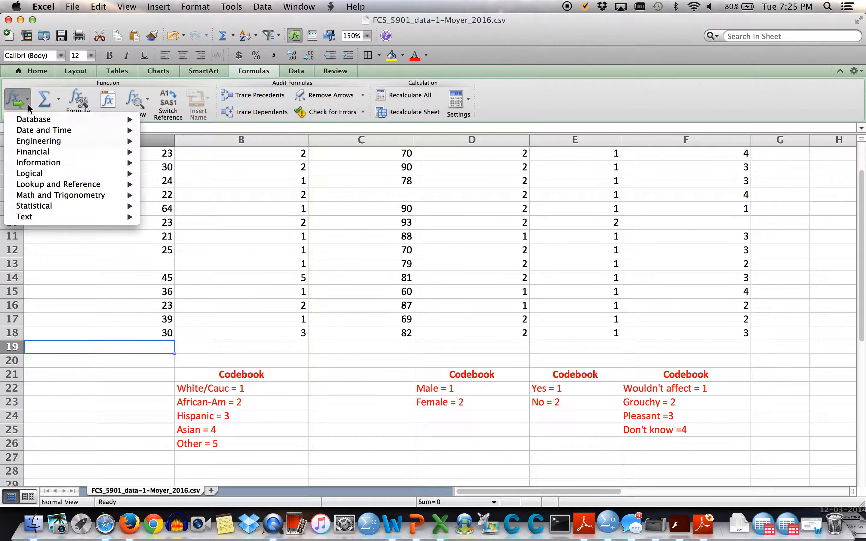
pyautogui.click(57, 107)
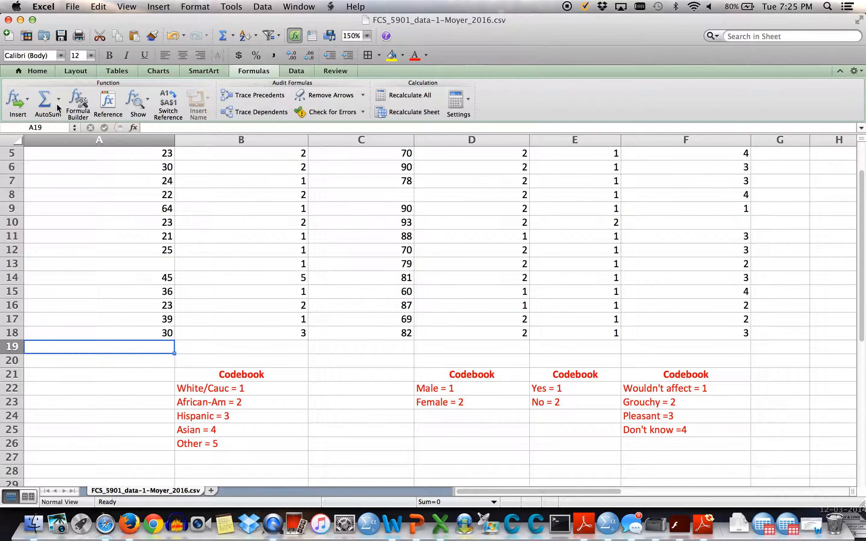
pyautogui.click(58, 100)
pyautogui.click(60, 128)
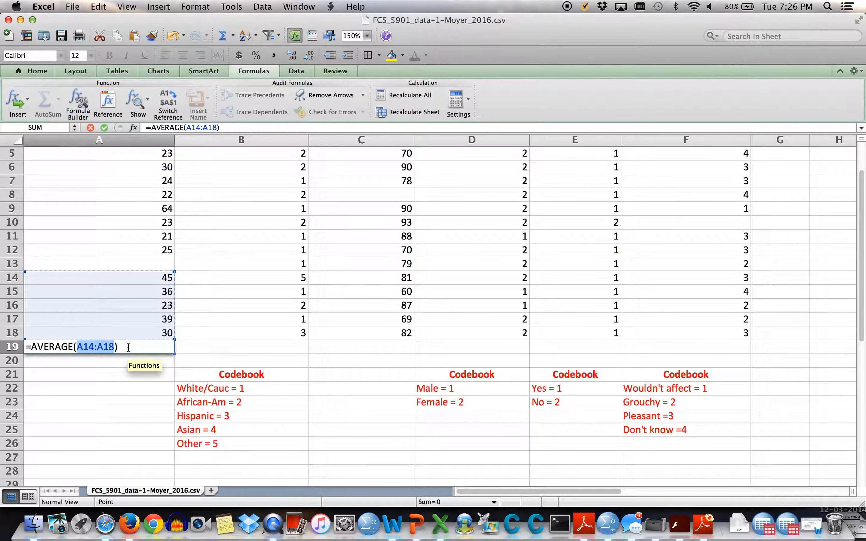
pyautogui.scroll(4, 136, 335)
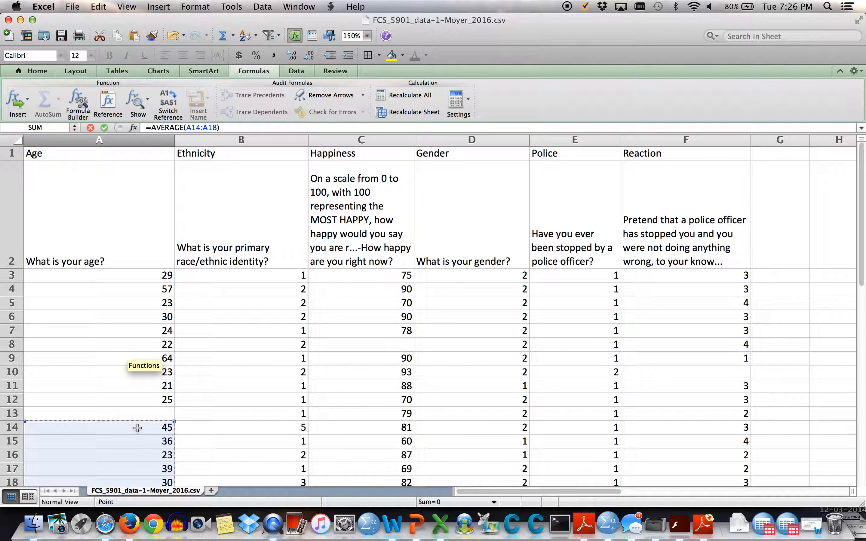
pyautogui.click(145, 275)
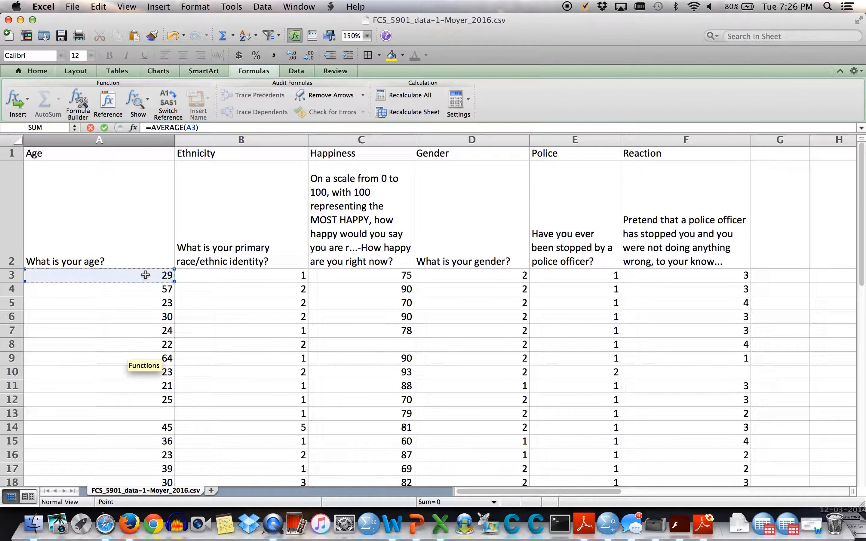
pyautogui.write('+')
pyautogui.moveTo(145, 275); pyautogui.dragTo(139, 415)
pyautogui.moveTo(140, 456); pyautogui.dragTo(154, 334)
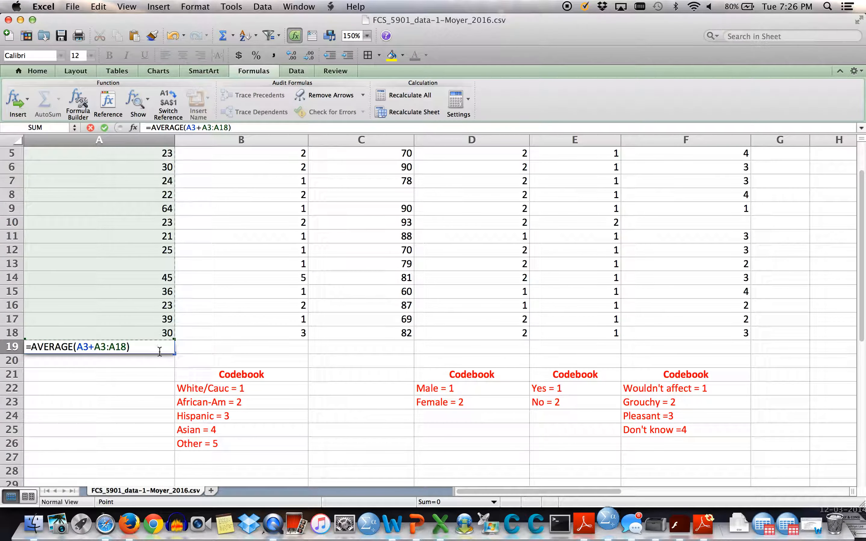
pyautogui.click(143, 351)
pyautogui.press('Return')
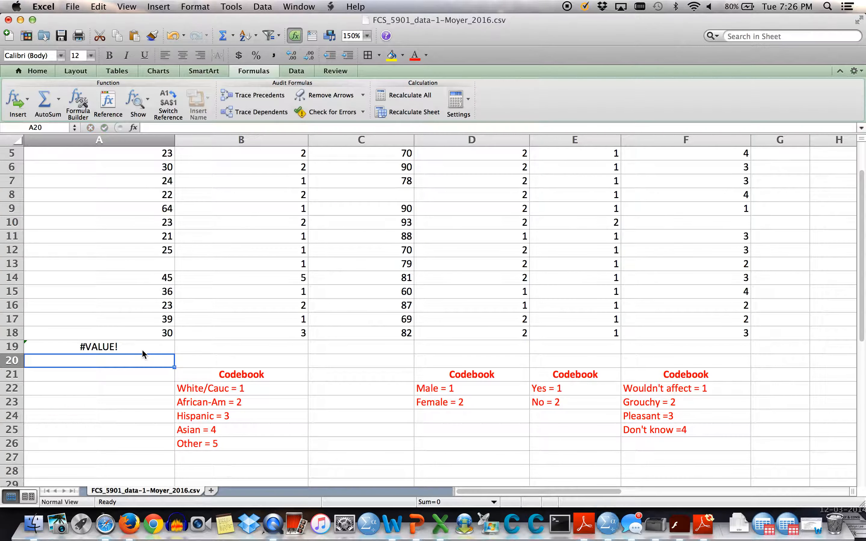
# Delete the faulty average formula so A19 is left empty
pyautogui.click(132, 351)
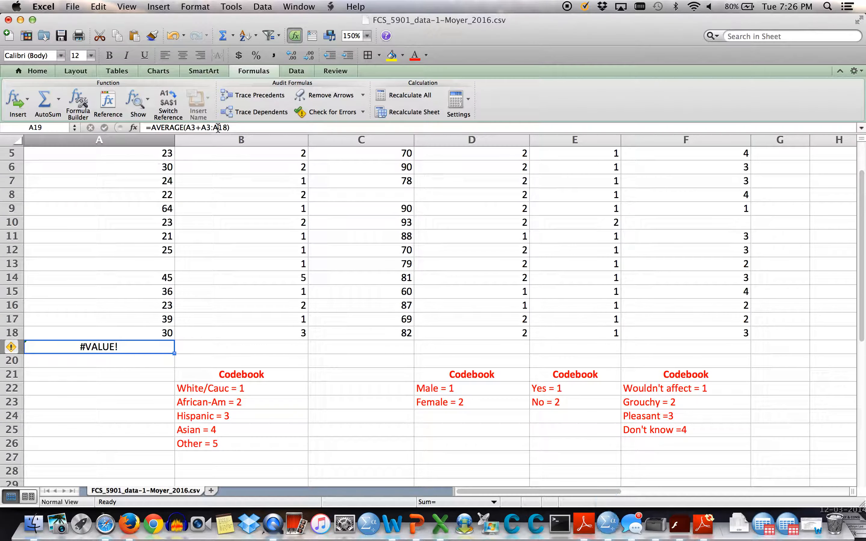
pyautogui.click(241, 127)
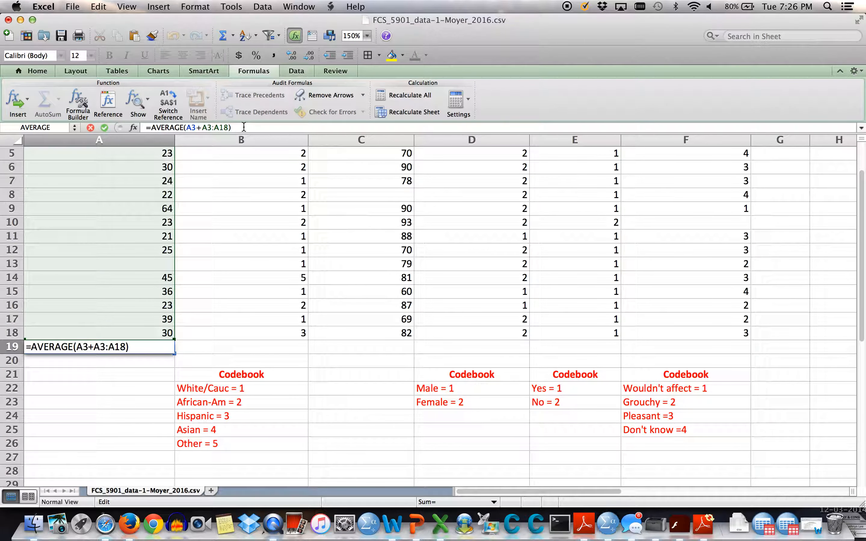
pyautogui.moveTo(234, 127); pyautogui.dragTo(147, 128)
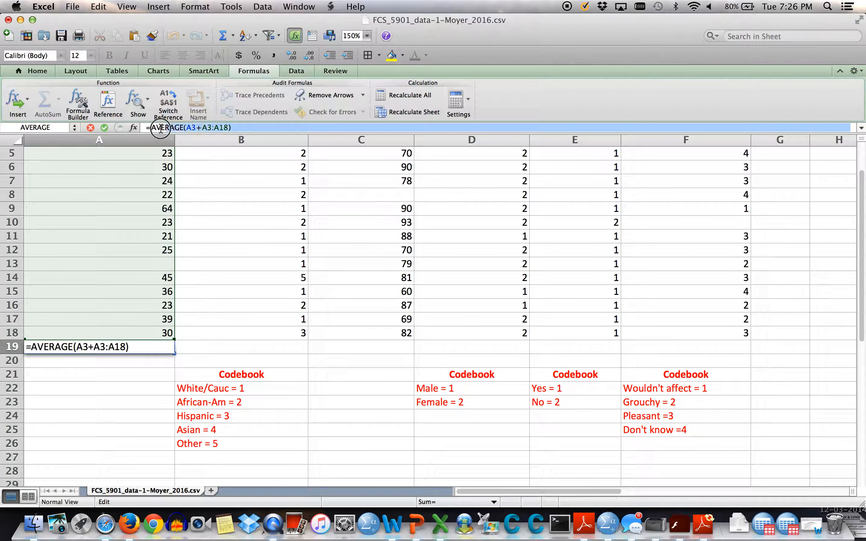
pyautogui.press('BackSpace')
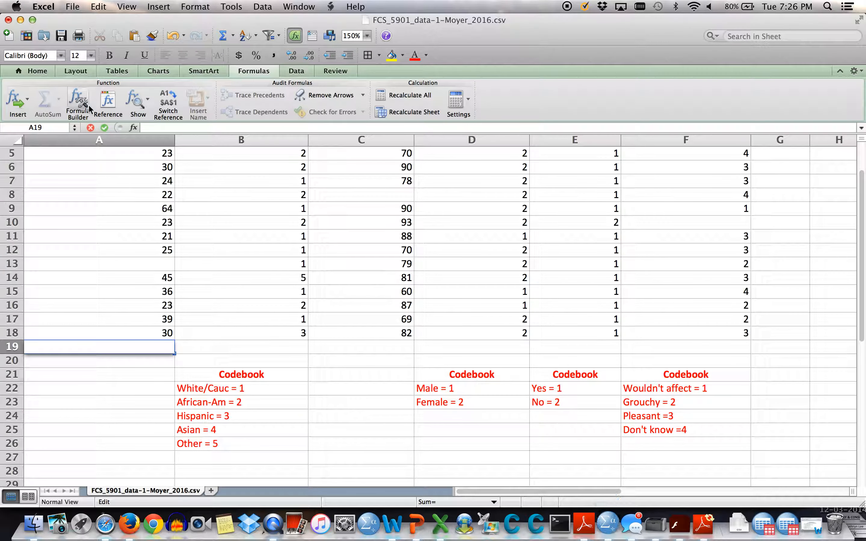
pyautogui.click(74, 360)
pyautogui.click(72, 350)
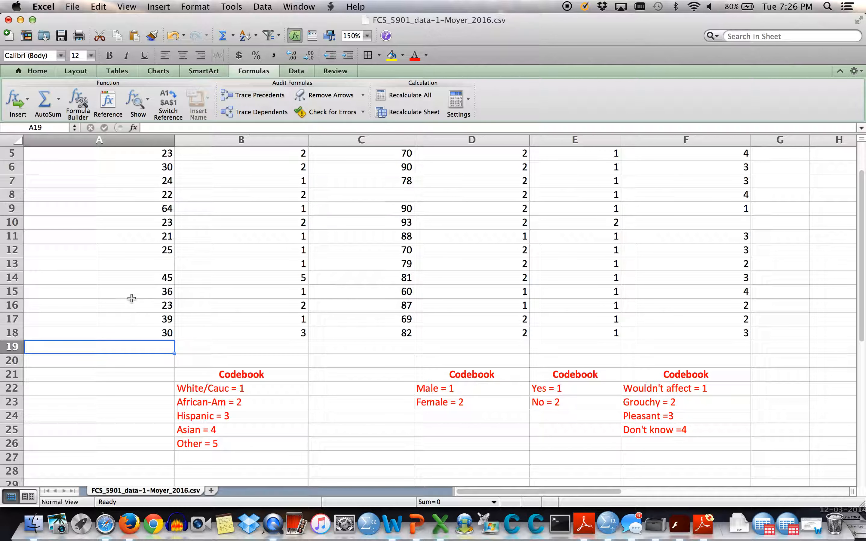
# Insert an AutoSum Sum formula into A19 below the Age values
pyautogui.click(118, 265)
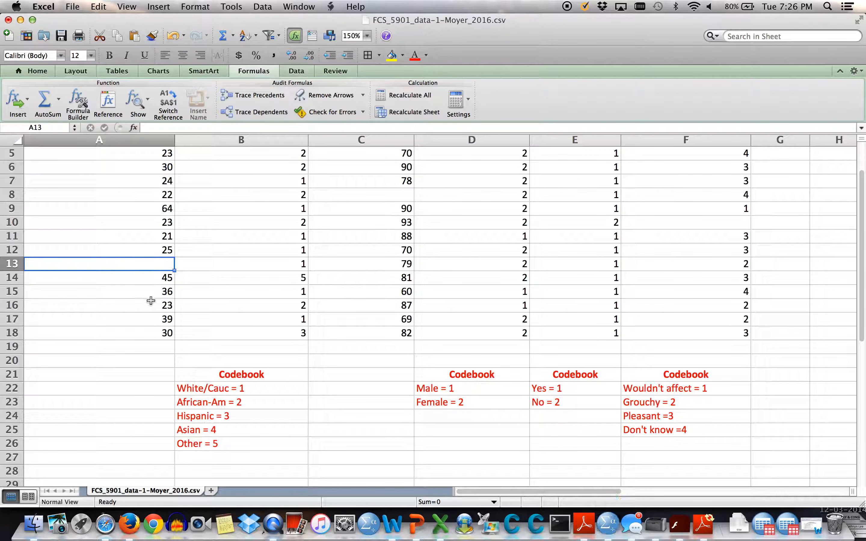
pyautogui.click(127, 351)
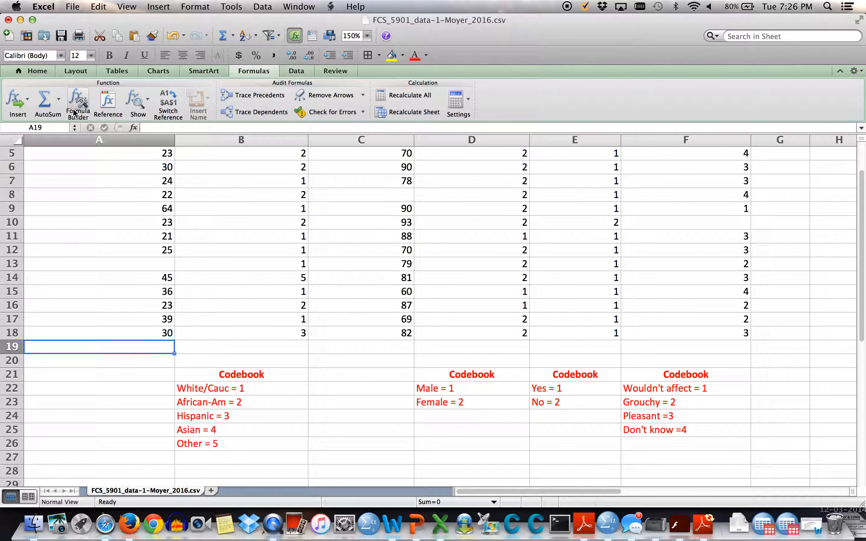
pyautogui.click(58, 100)
pyautogui.click(54, 117)
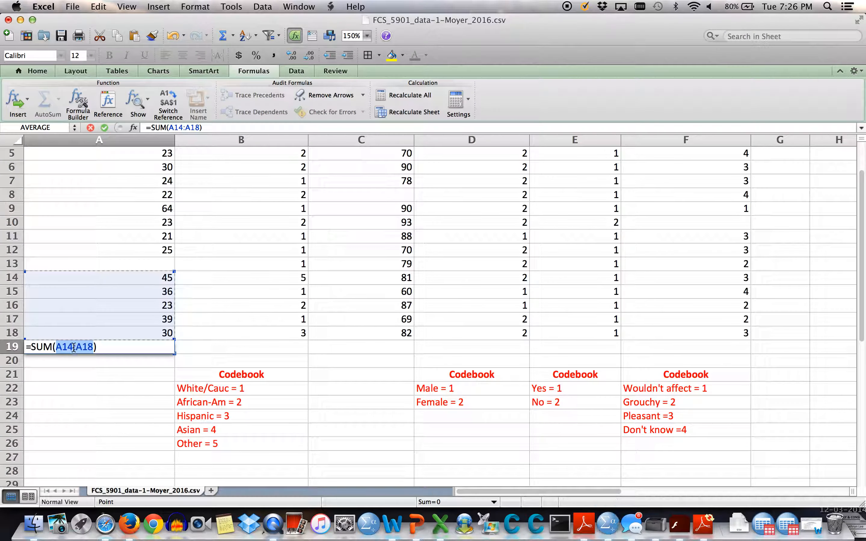
pyautogui.scroll(5, 111, 303)
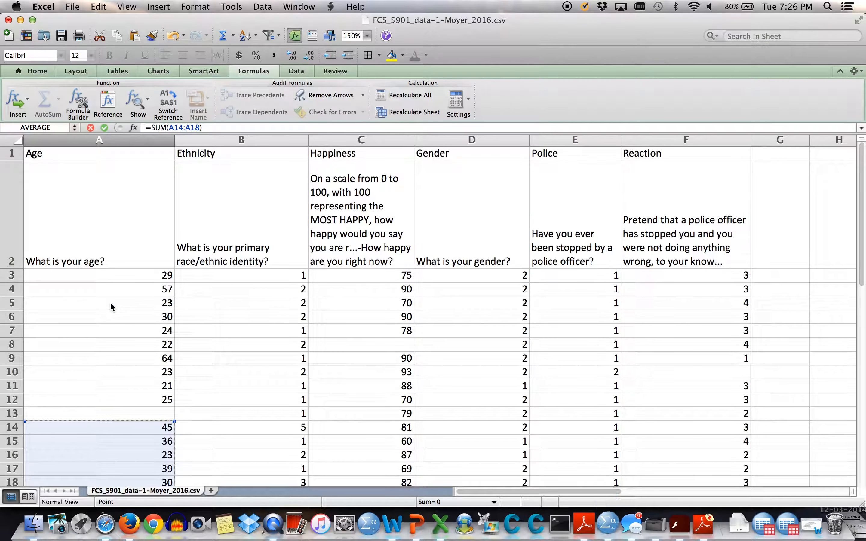
pyautogui.scroll(-5, 110, 301)
pyautogui.scroll(-3, 110, 301)
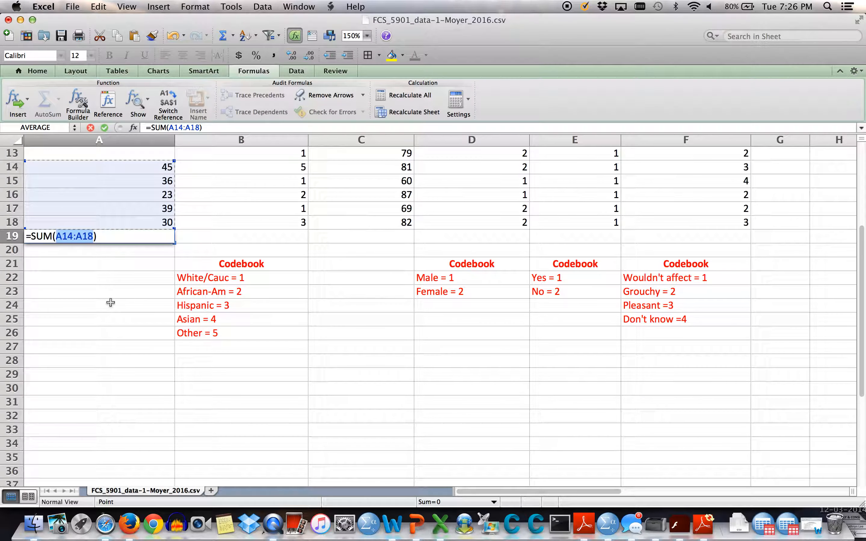
# Change the sum range to start at A13, so =SUM(A13:A18) shows 173
pyautogui.click(72, 236)
pyautogui.press('BackSpace')
pyautogui.write('3')
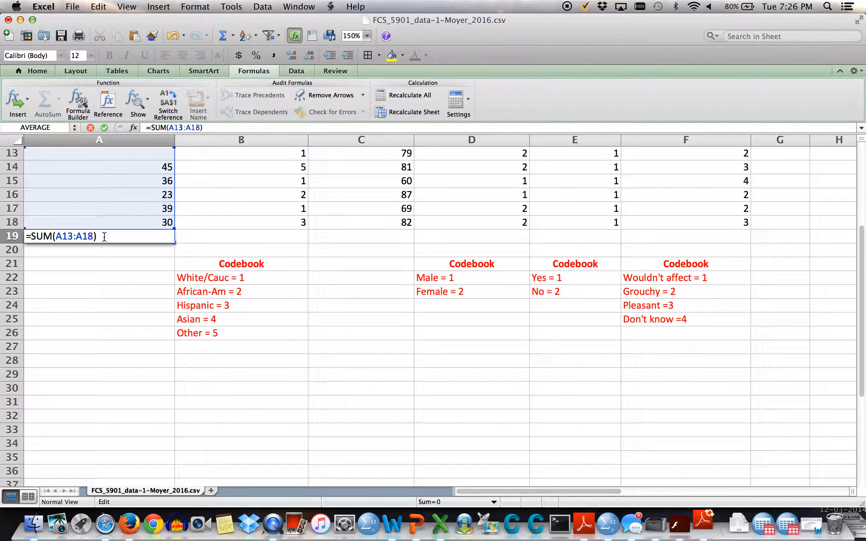
pyautogui.press('Return')
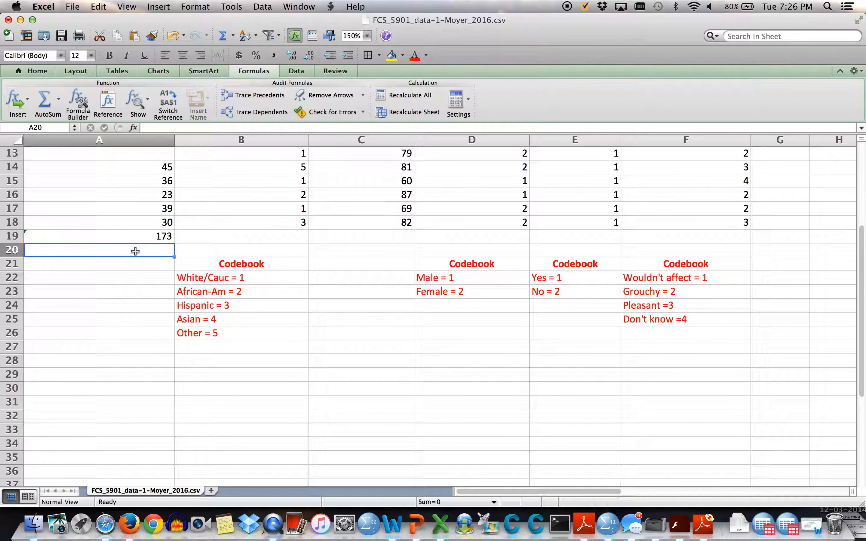
pyautogui.scroll(10, 143, 249)
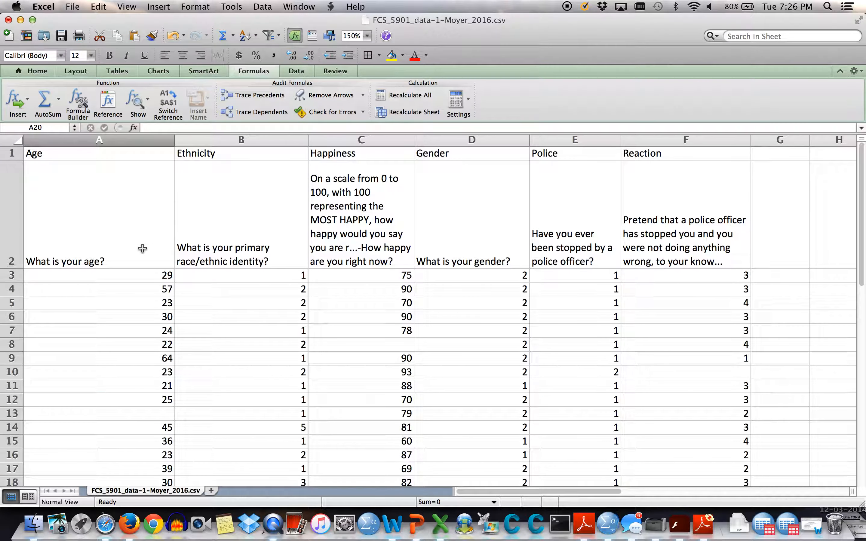
pyautogui.scroll(-3, 143, 248)
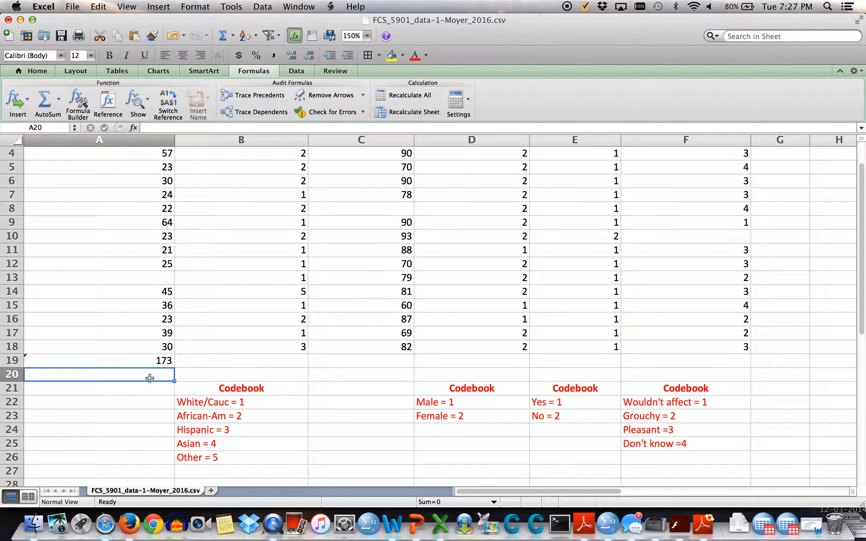
pyautogui.click(154, 128)
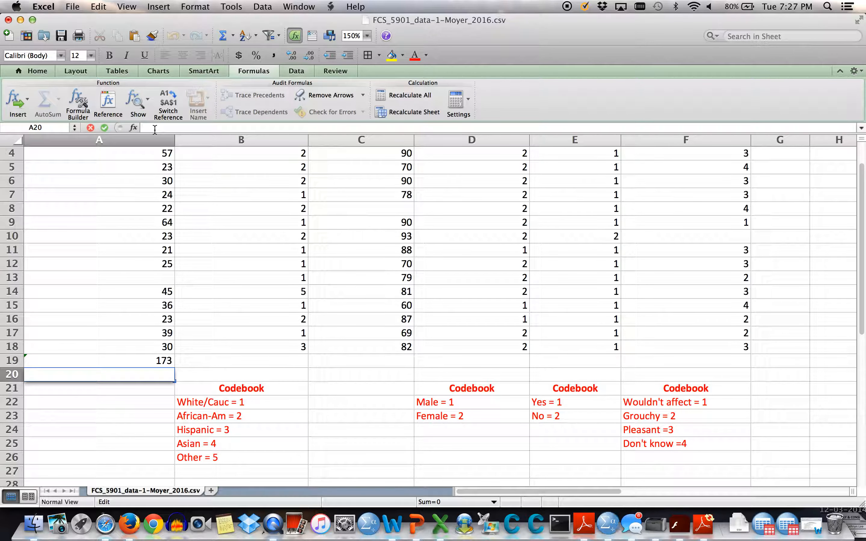
pyautogui.write('=')
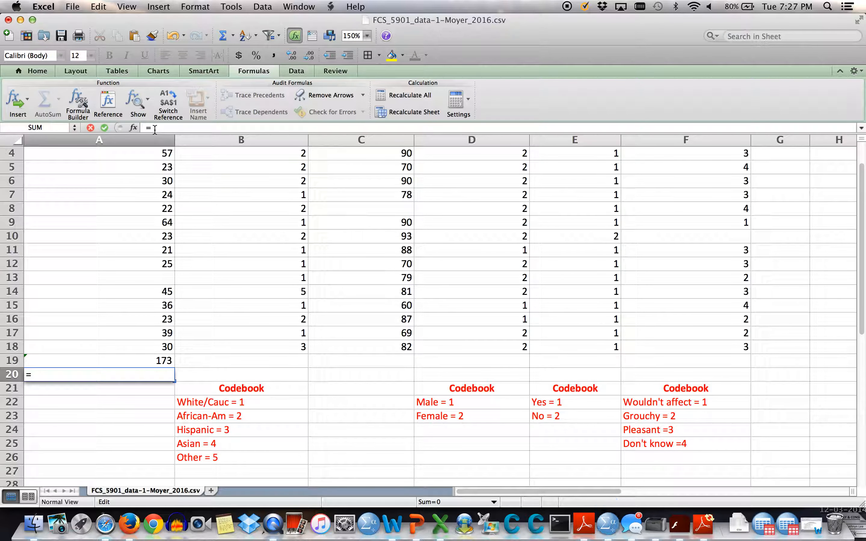
pyautogui.write('173/14')
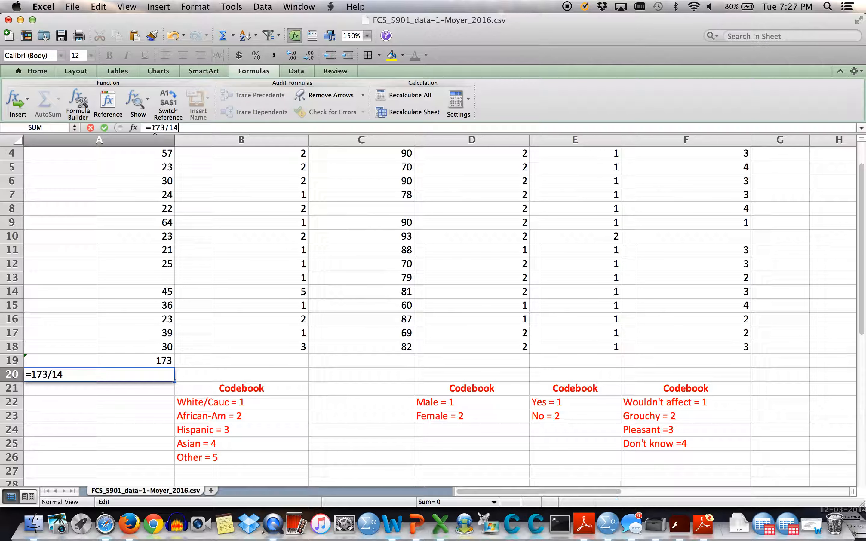
pyautogui.press('Return')
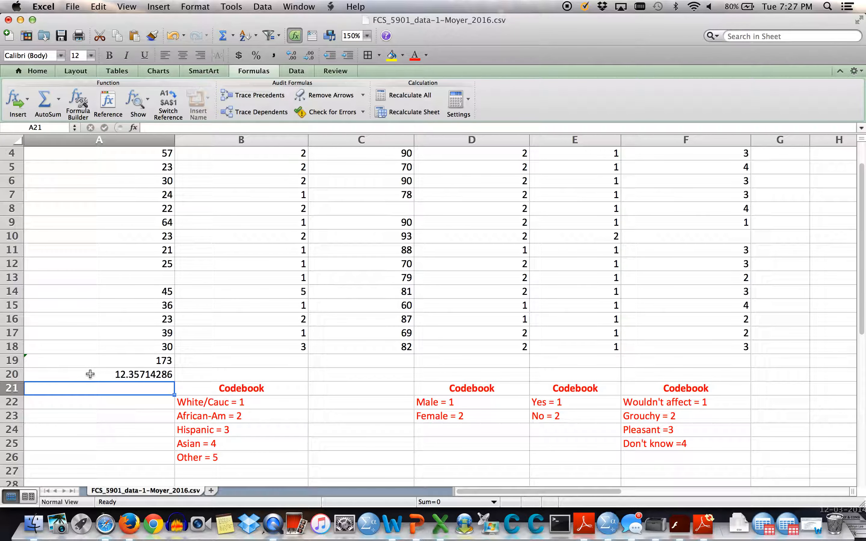
pyautogui.click(127, 378)
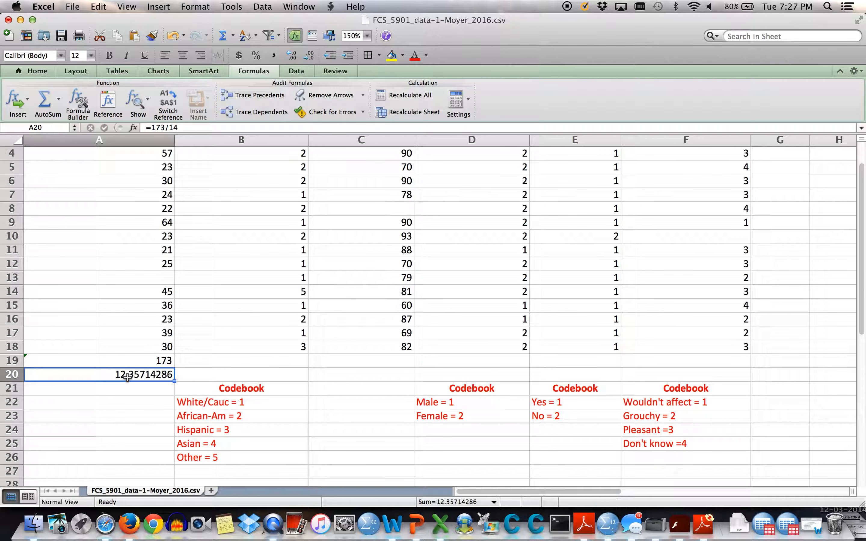
pyautogui.press('BackSpace')
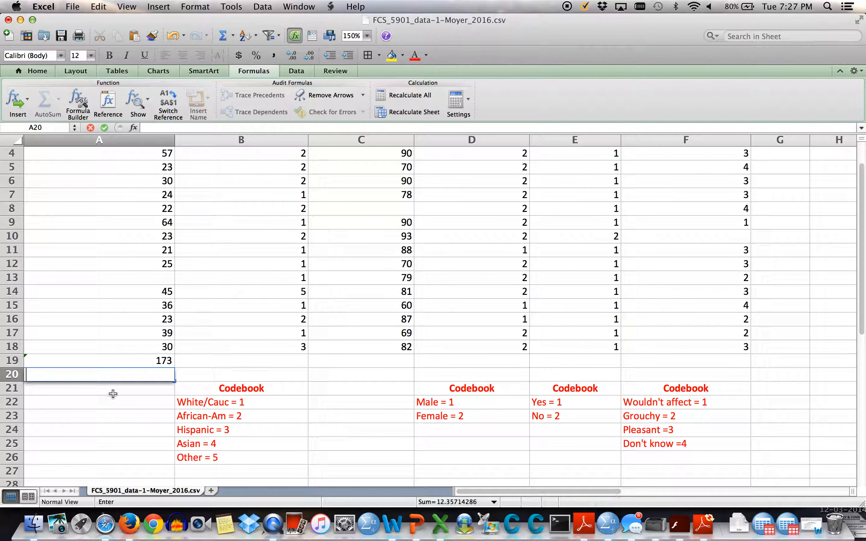
pyautogui.click(112, 394)
pyautogui.click(156, 372)
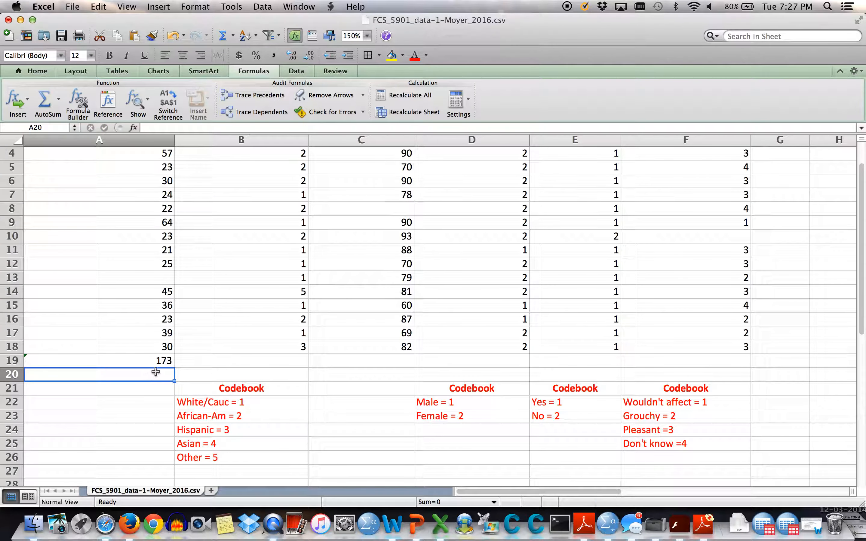
pyautogui.scroll(3, 130, 285)
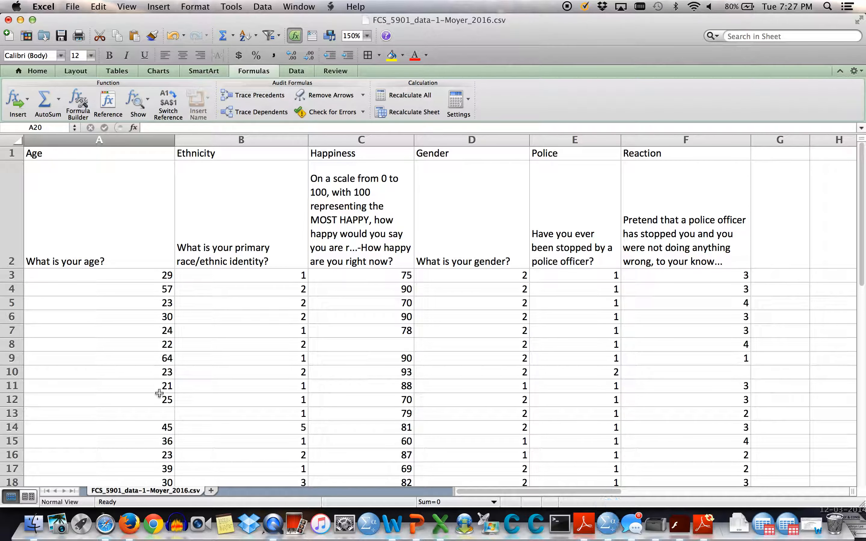
pyautogui.scroll(-3, 160, 406)
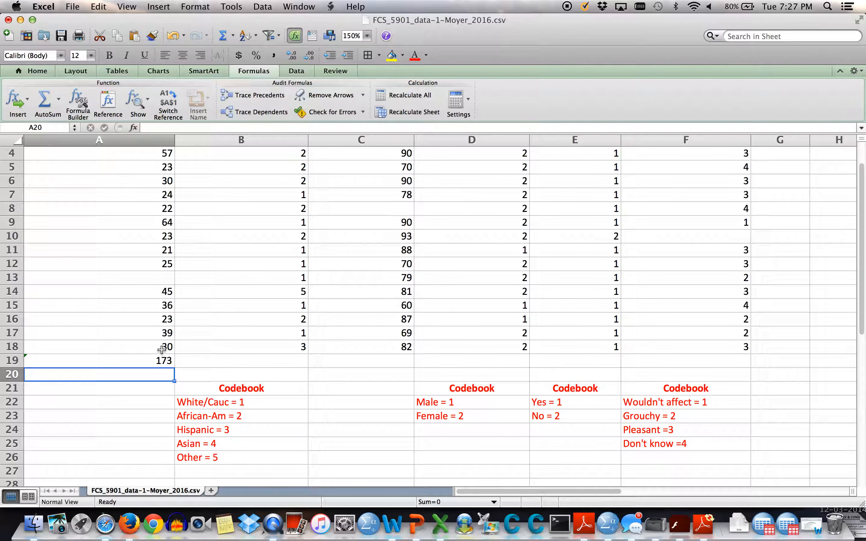
# Change the A19 formula to =SUM(A3:A18), totalling 491, and begin the =49 mean formula in A20
pyautogui.click(157, 363)
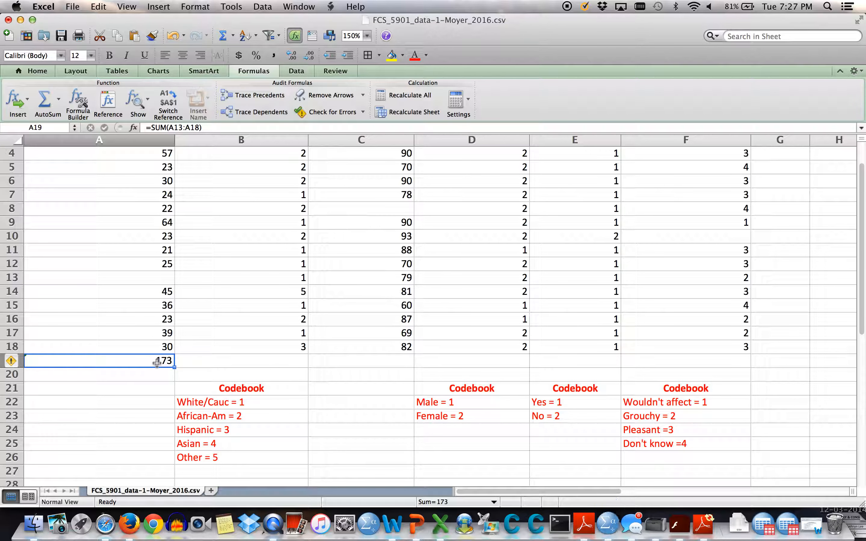
pyautogui.doubleClick(134, 363)
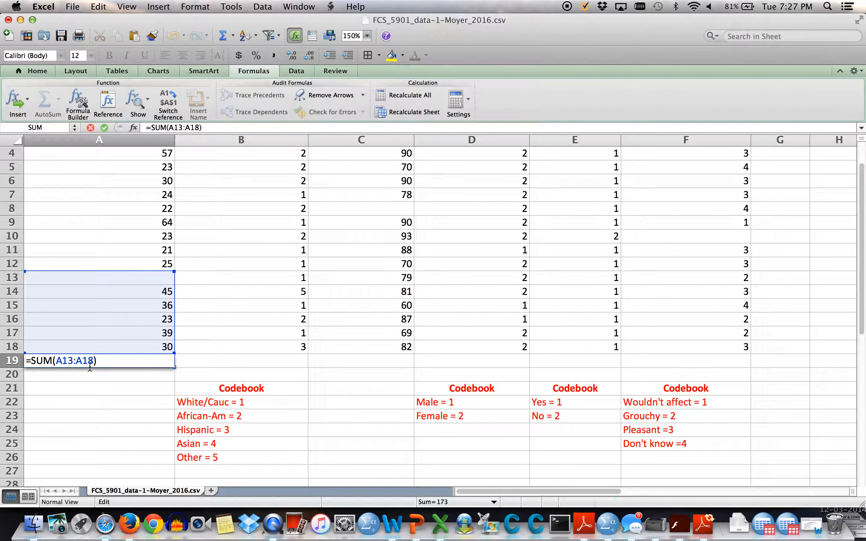
pyautogui.click(70, 360)
pyautogui.press('BackSpace')
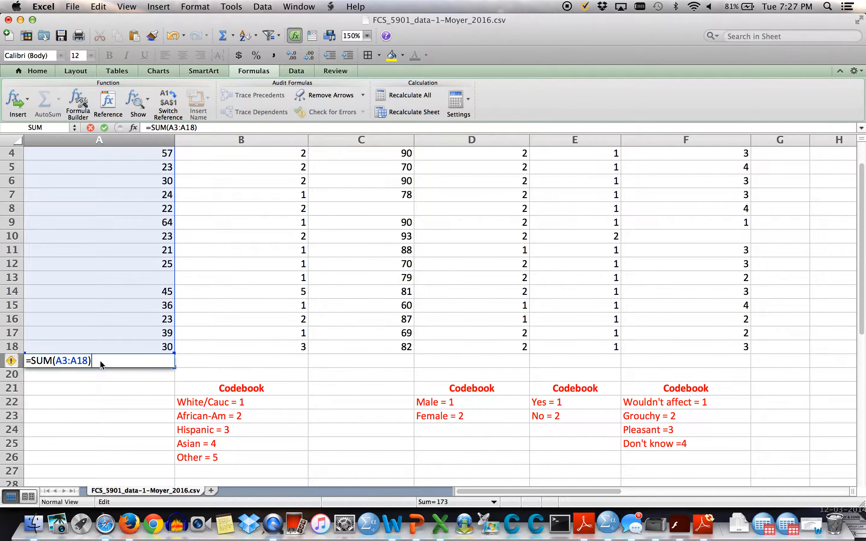
pyautogui.press('Return')
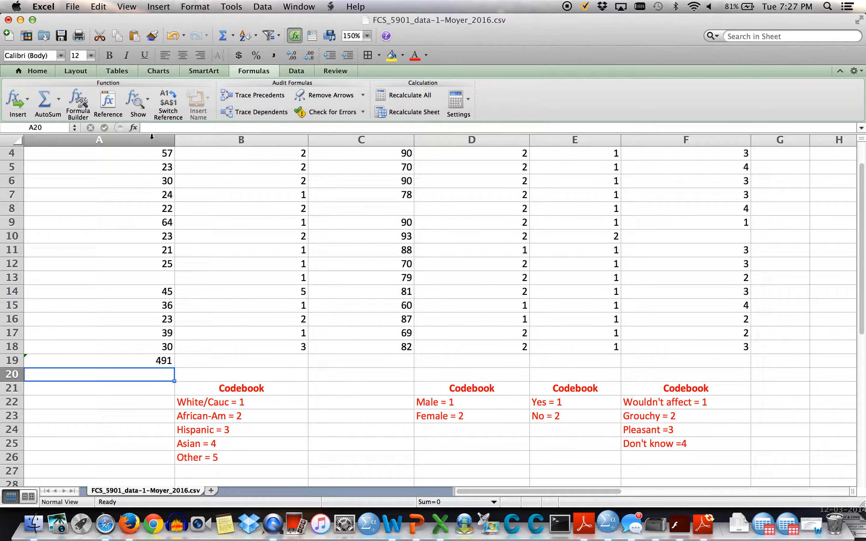
pyautogui.click(149, 126)
pyautogui.write('=')
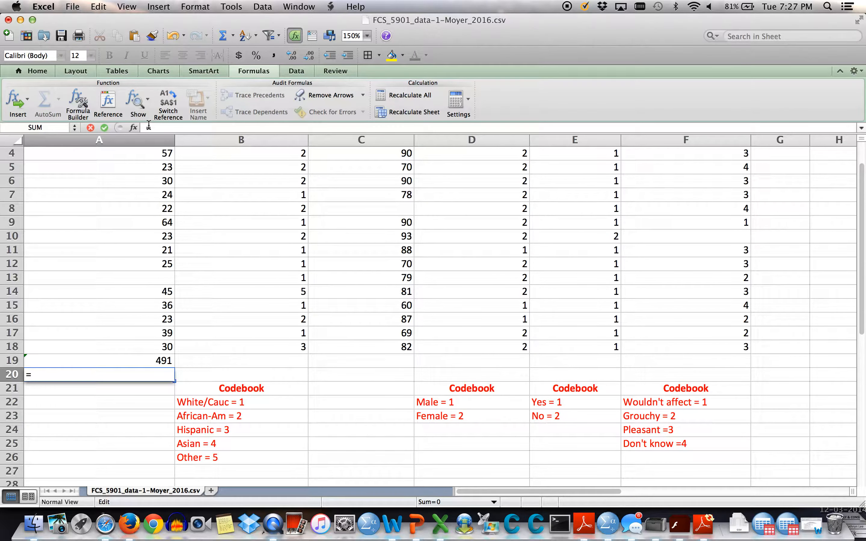
pyautogui.write('491/14')
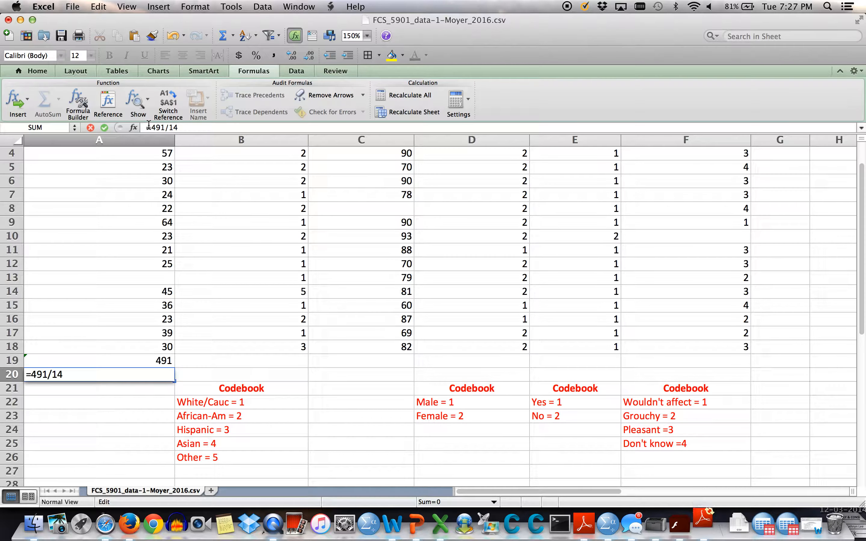
# Commit =491/14 in A20 and format it as Number with 2 decimals, showing 35.07
pyautogui.press('Return')
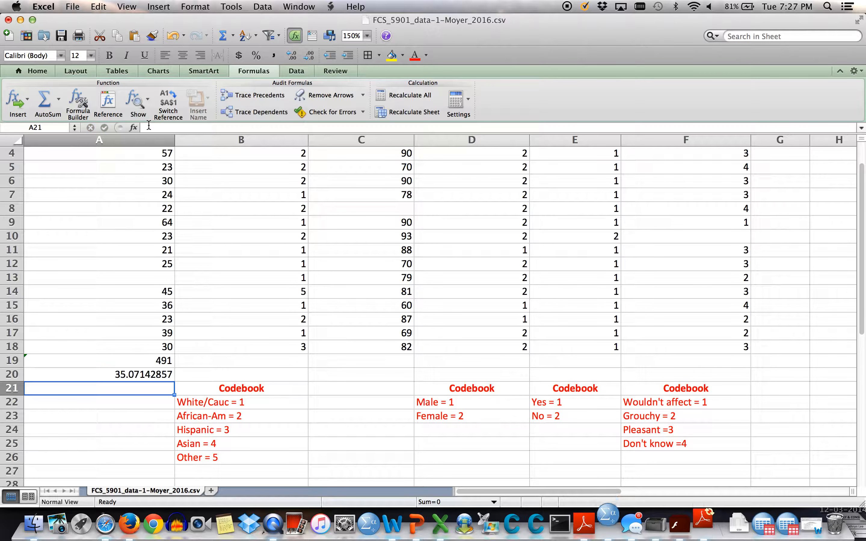
pyautogui.click(98, 376)
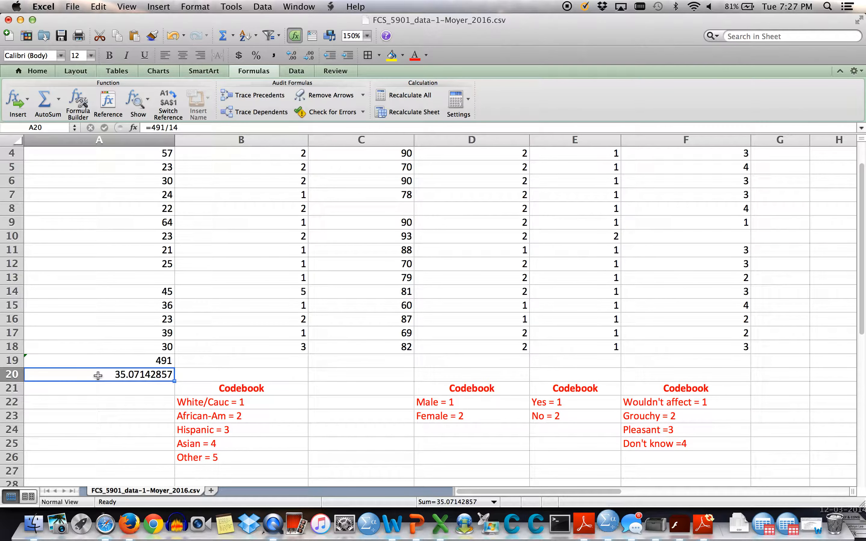
pyautogui.rightClick(98, 376)
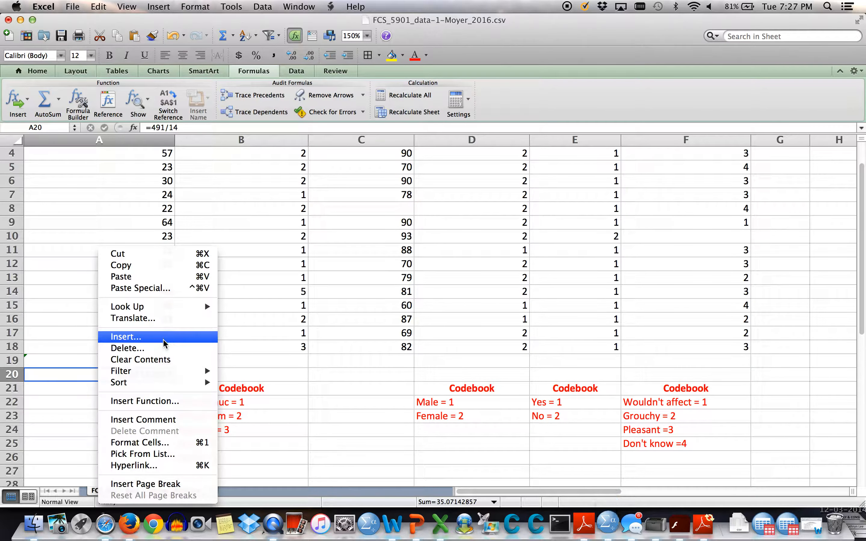
pyautogui.click(145, 444)
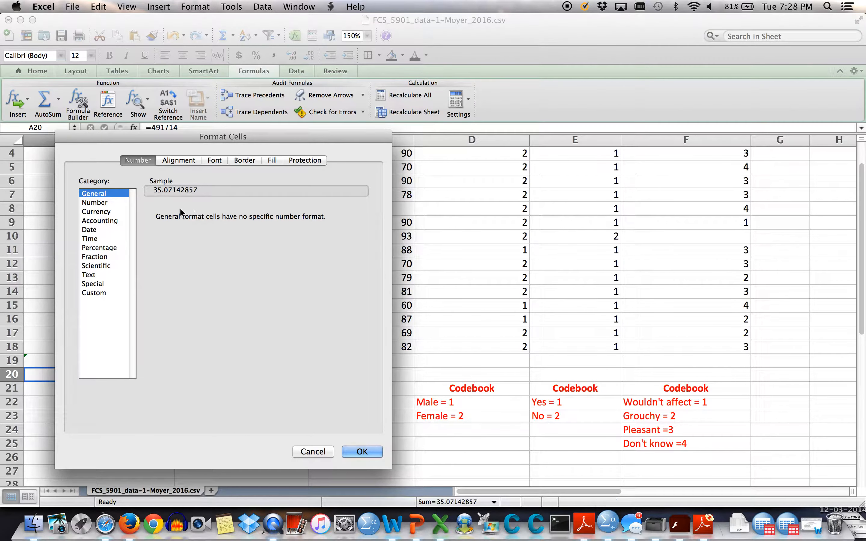
pyautogui.click(108, 203)
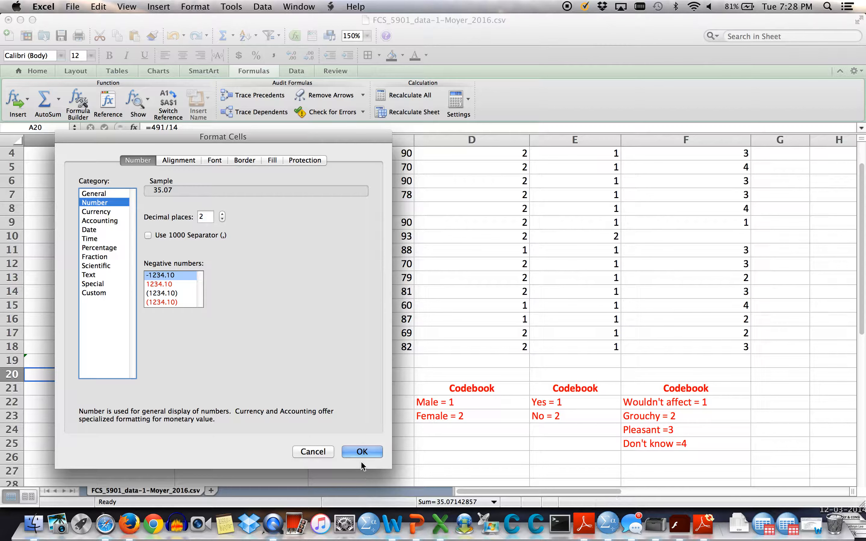
pyautogui.click(360, 451)
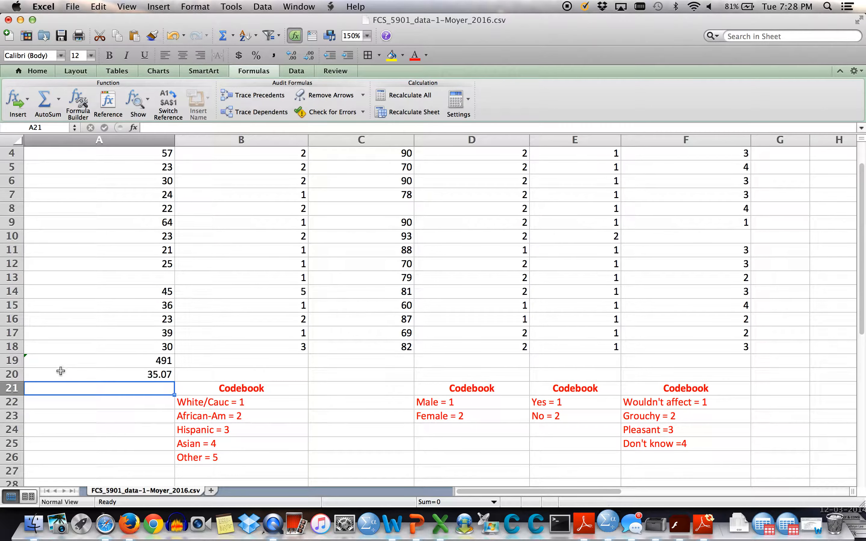
# Undo the accidental edit so A20 keeps the mean formula =491/14
pyautogui.click(47, 376)
pyautogui.doubleClick(44, 376)
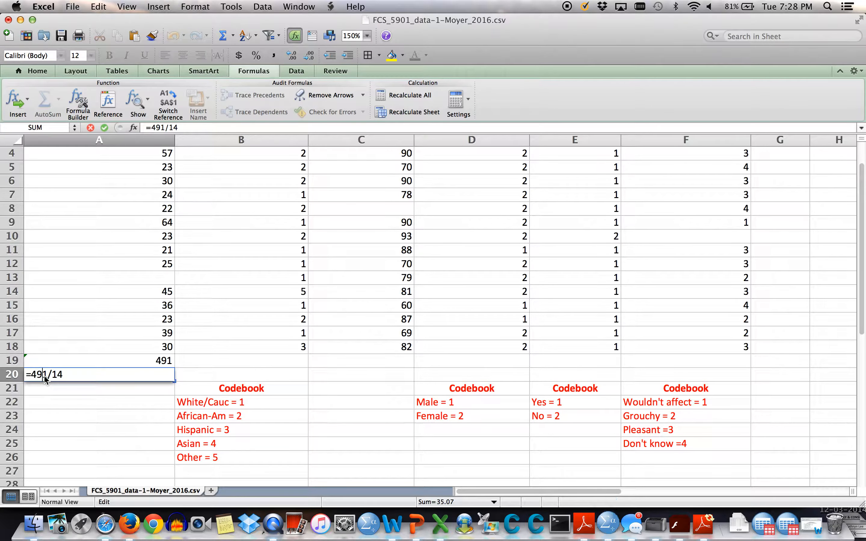
pyautogui.write('+')
pyautogui.click(68, 391)
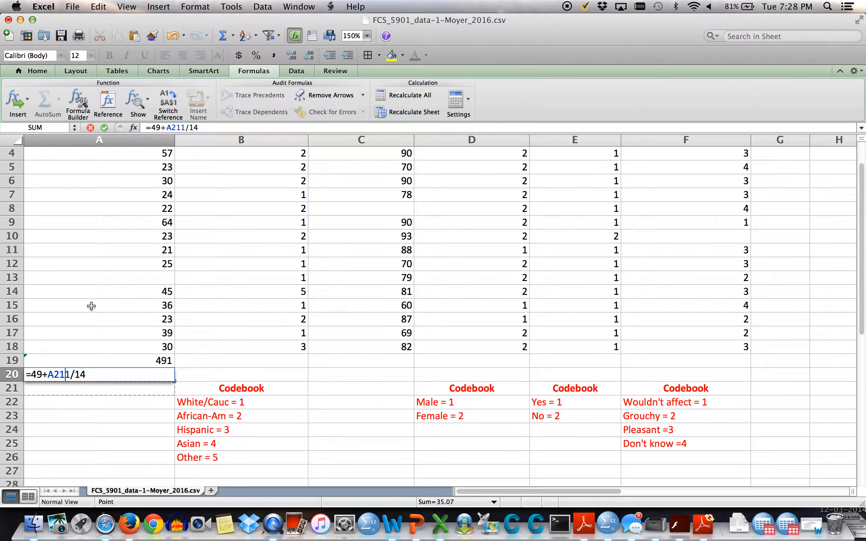
pyautogui.click(173, 35)
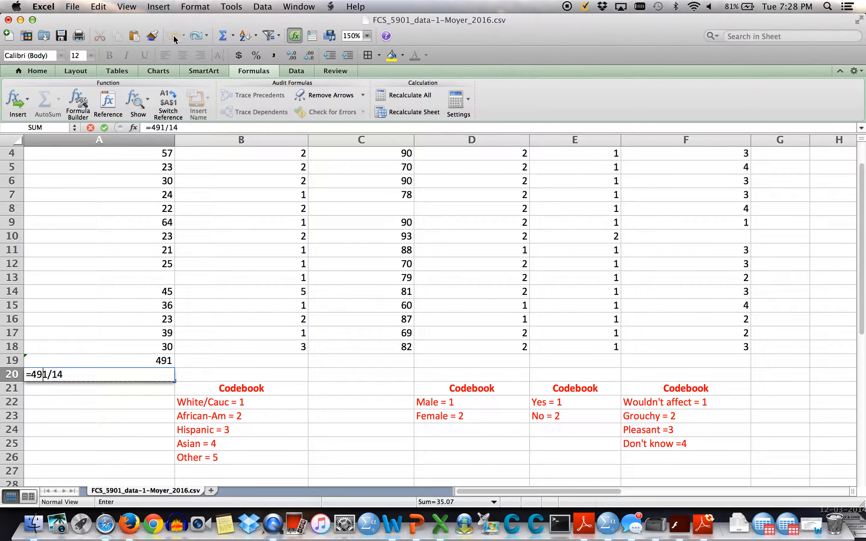
pyautogui.press('super+y')
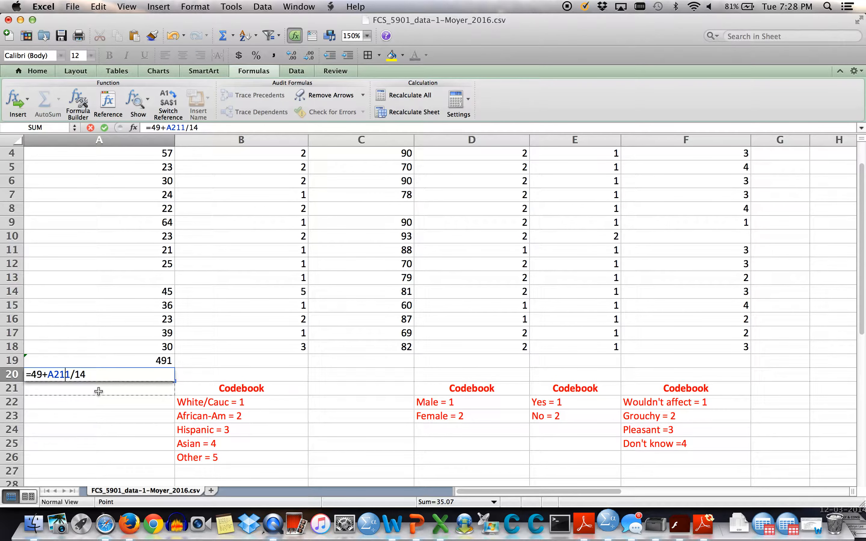
pyautogui.click(173, 36)
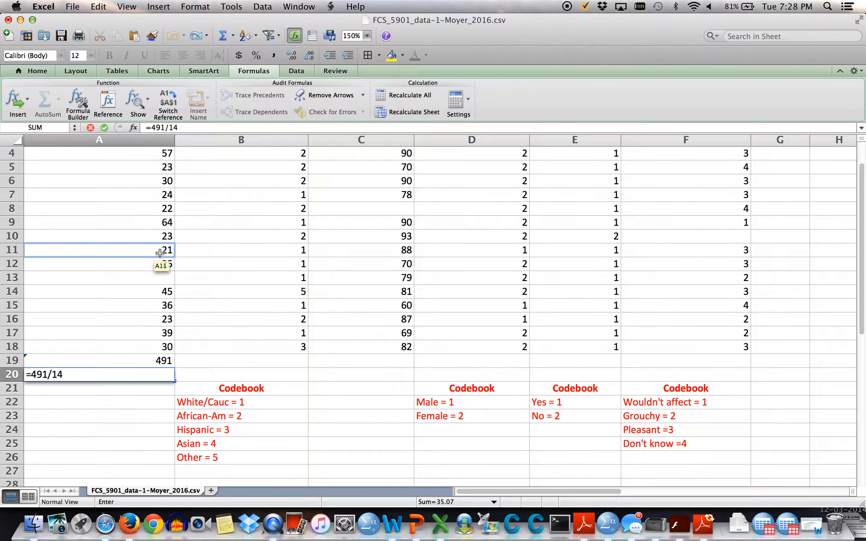
pyautogui.press('Return')
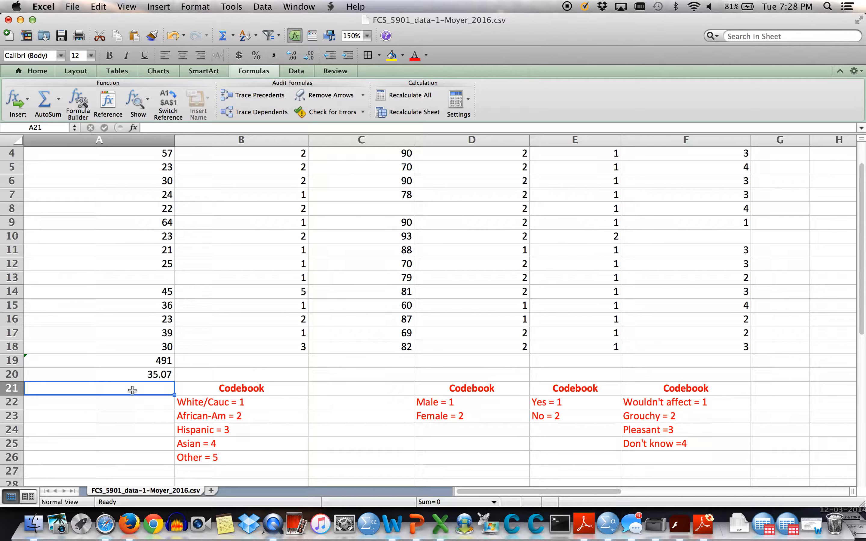
# Enter the label 'Mean = 35.07' in A21 and color it red
pyautogui.write('Mean')
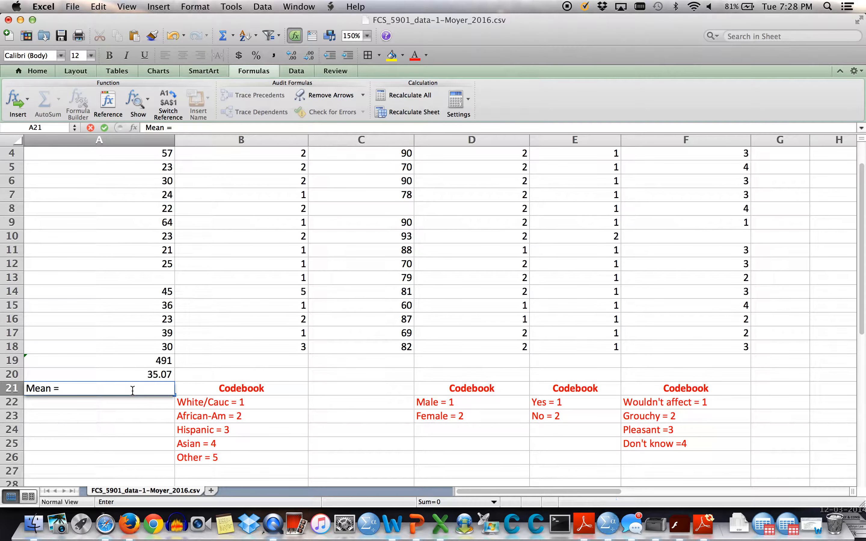
pyautogui.write(' = 35.07')
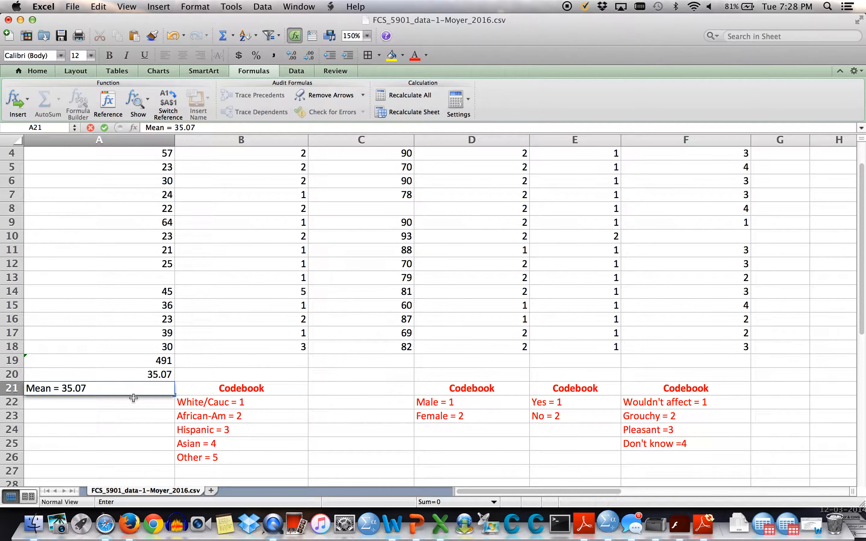
pyautogui.moveTo(97, 386); pyautogui.dragTo(4, 385)
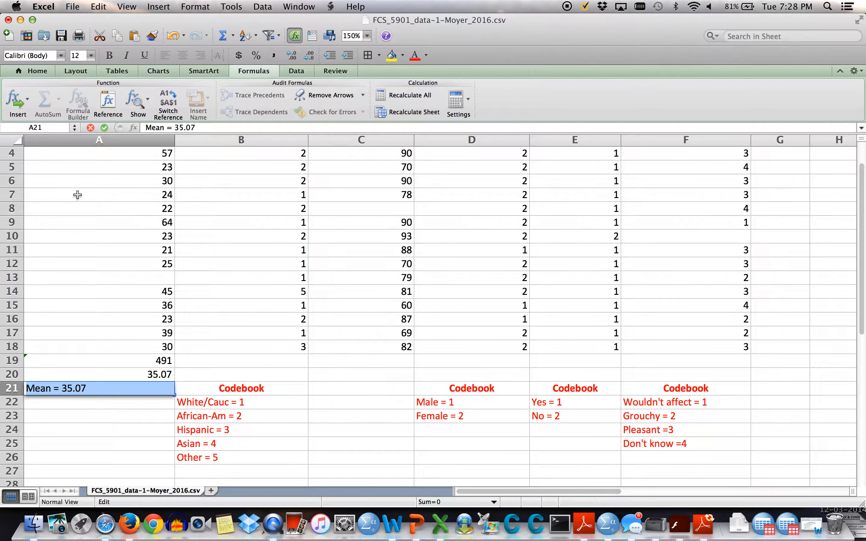
pyautogui.click(40, 71)
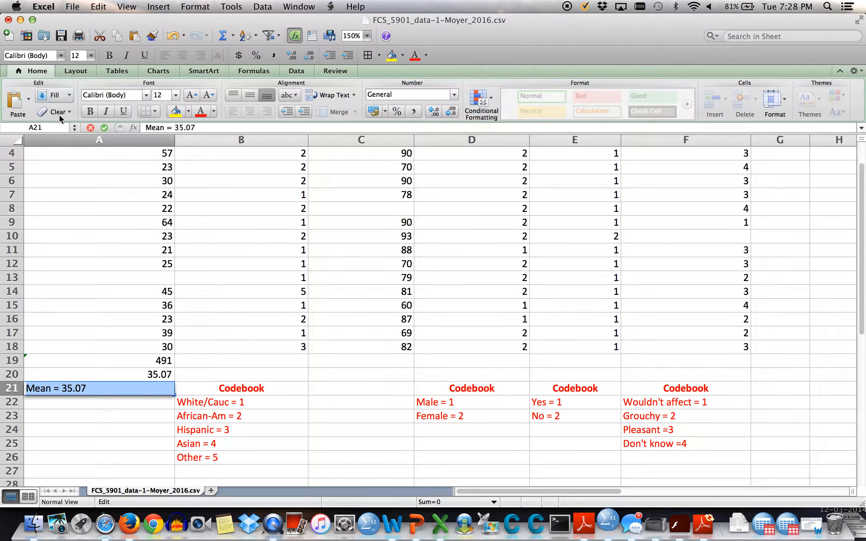
pyautogui.click(198, 112)
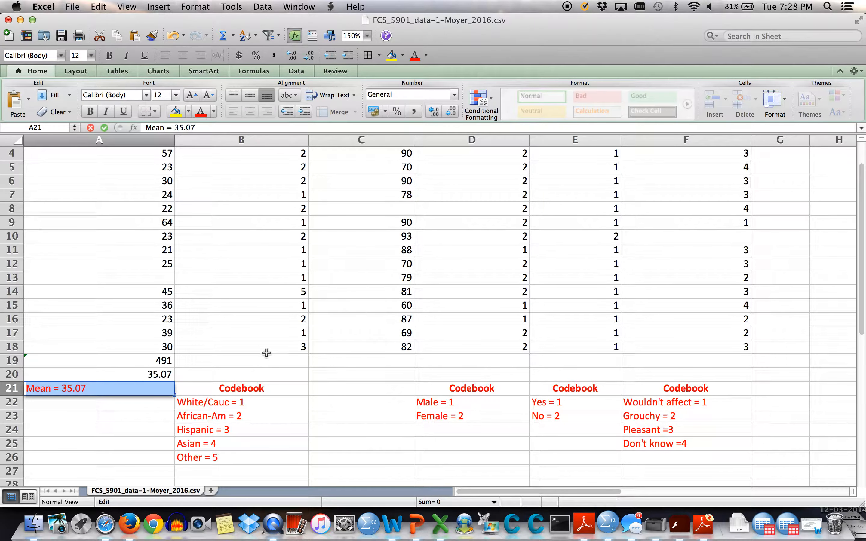
pyautogui.click(281, 394)
pyautogui.scroll(3, 292, 318)
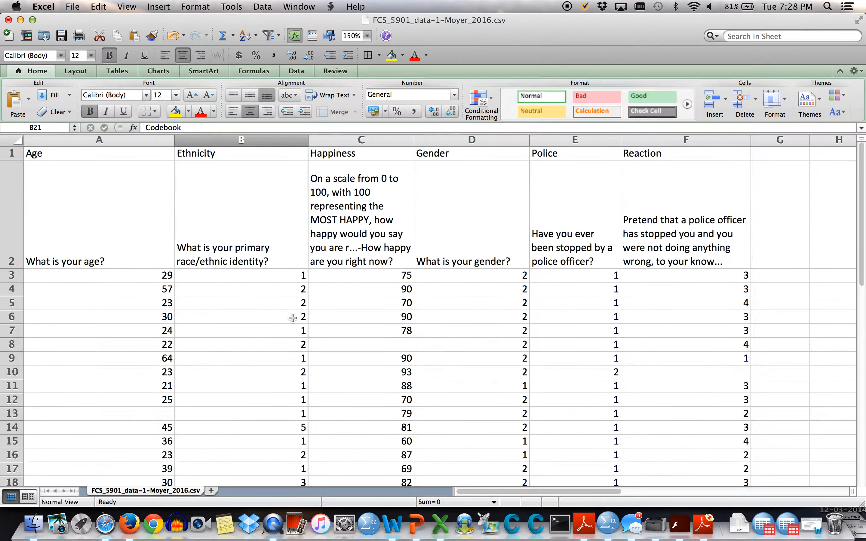
pyautogui.scroll(-5, 293, 318)
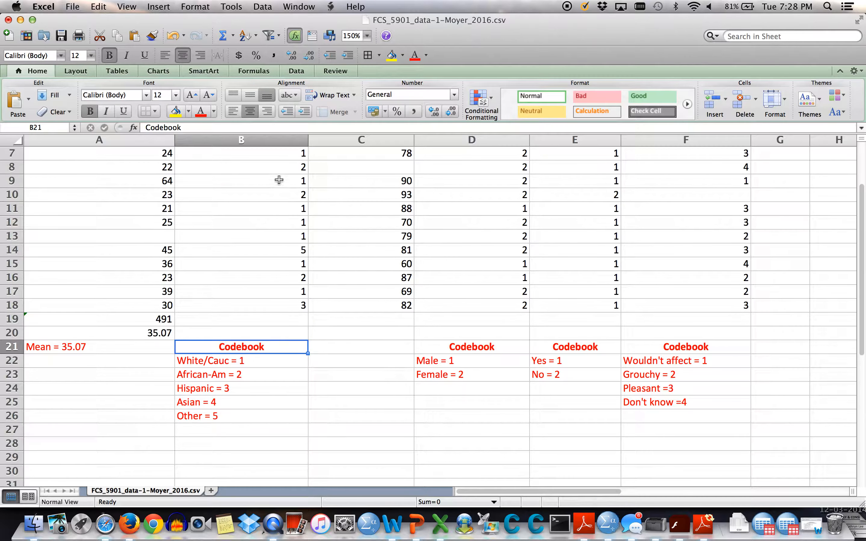
pyautogui.scroll(4, 279, 179)
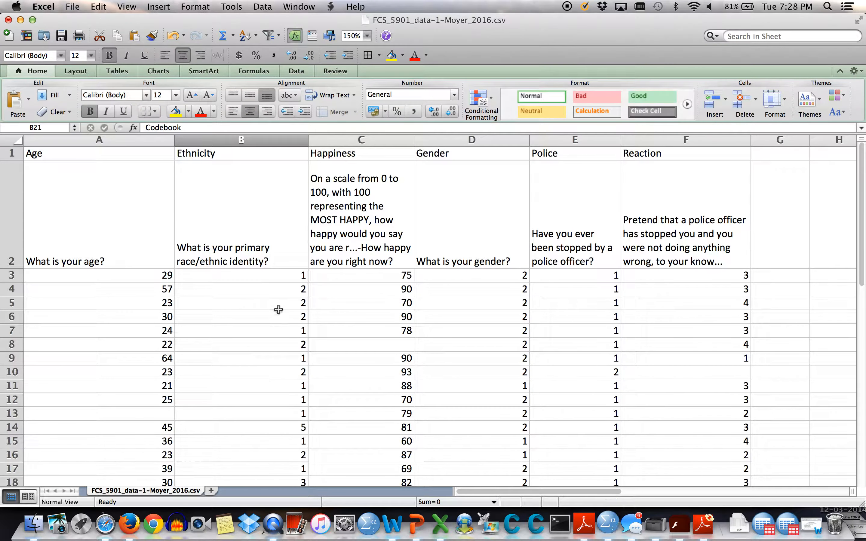
pyautogui.scroll(-5, 372, 328)
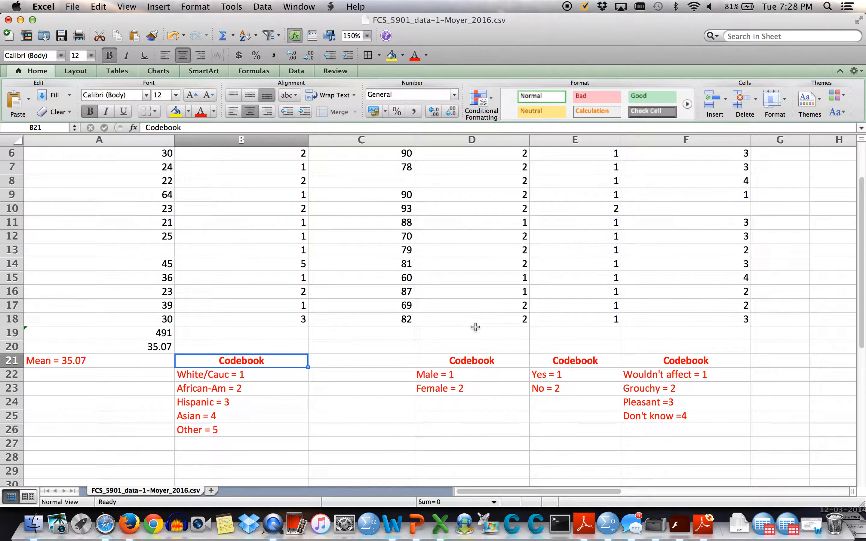
pyautogui.scroll(5, 480, 279)
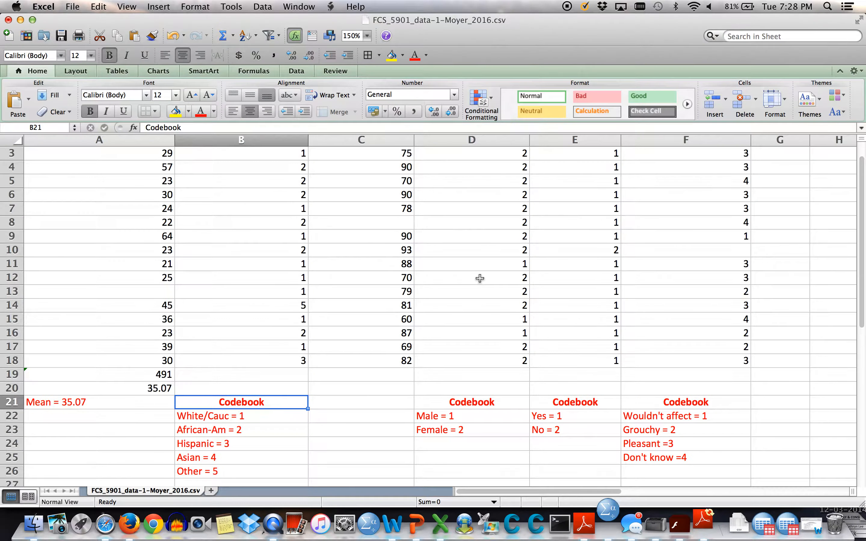
pyautogui.scroll(-5, 473, 455)
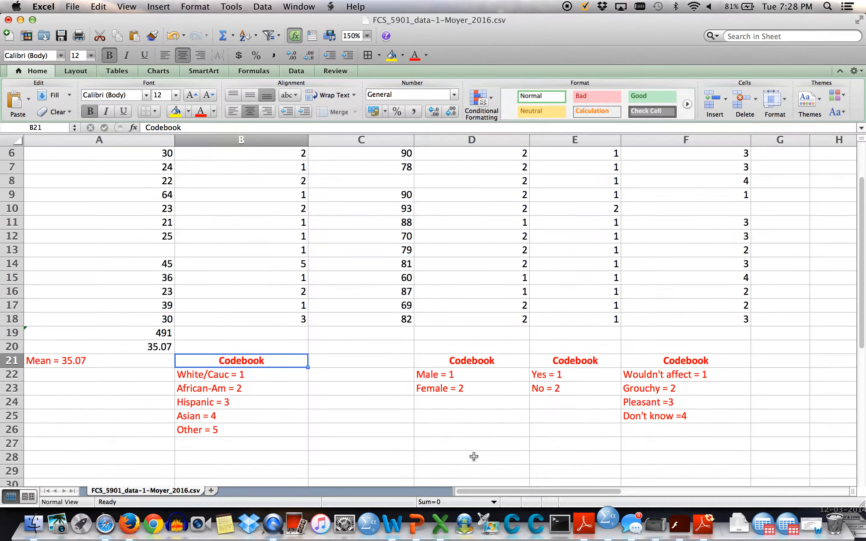
# Enter a red 'Frequencies (percentages)' label in B19 under Ethnicity
pyautogui.click(224, 307)
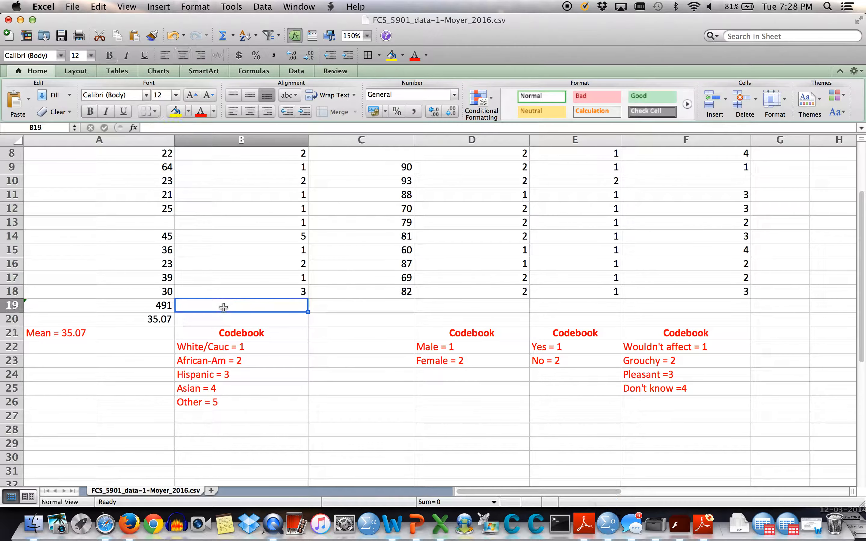
pyautogui.write('Freq')
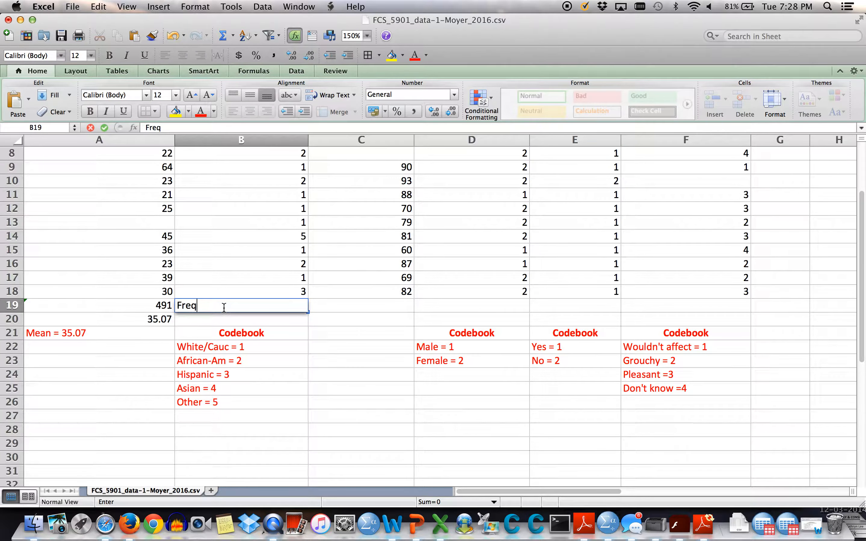
pyautogui.write('uencies 9')
pyautogui.write('perc')
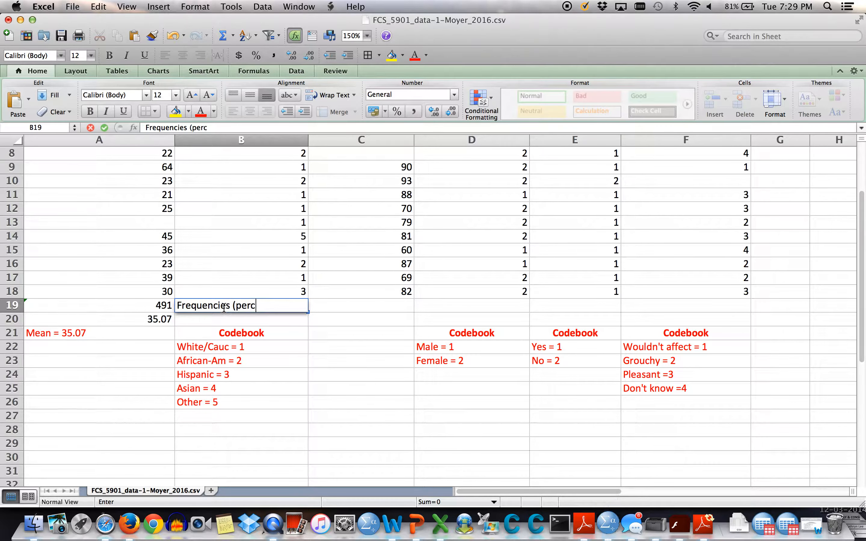
pyautogui.write('entages')
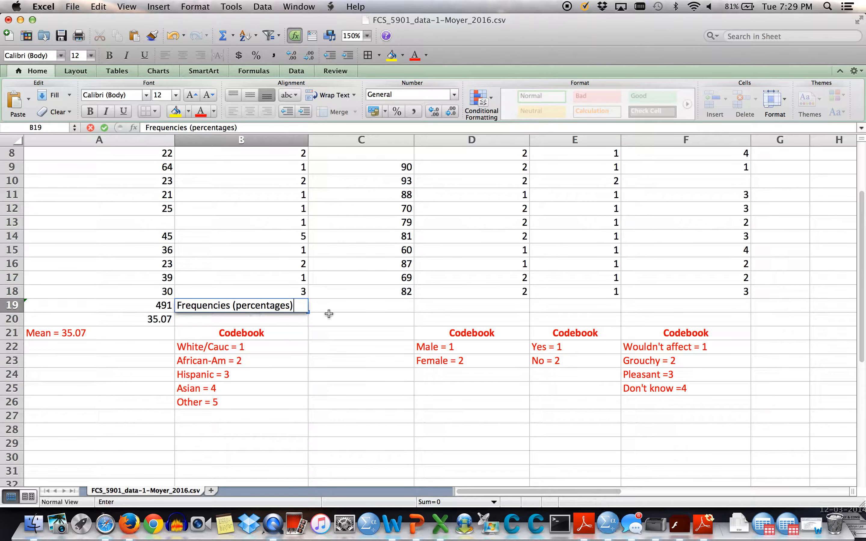
pyautogui.click(348, 308)
pyautogui.click(285, 306)
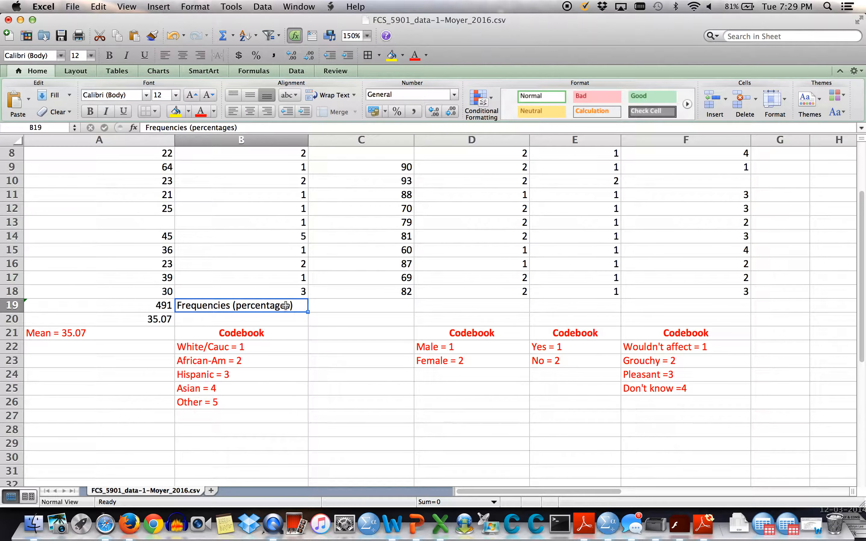
pyautogui.click(201, 112)
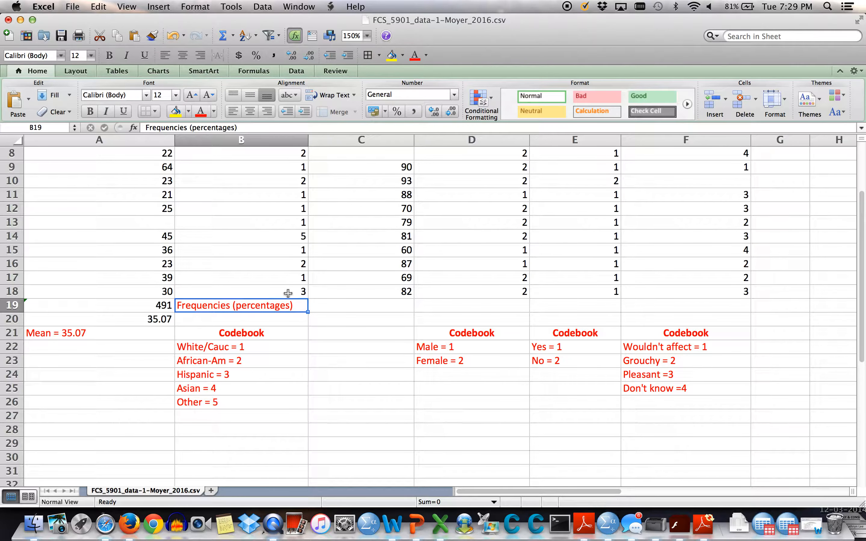
# Copy the red label into D19, E19 and F19, then start typing 'Mean' in C19
pyautogui.click(118, 35)
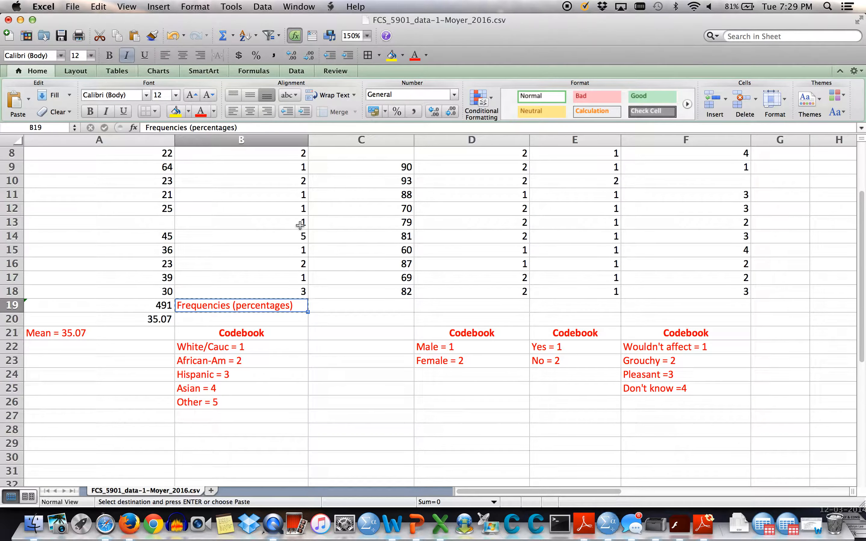
pyautogui.click(478, 307)
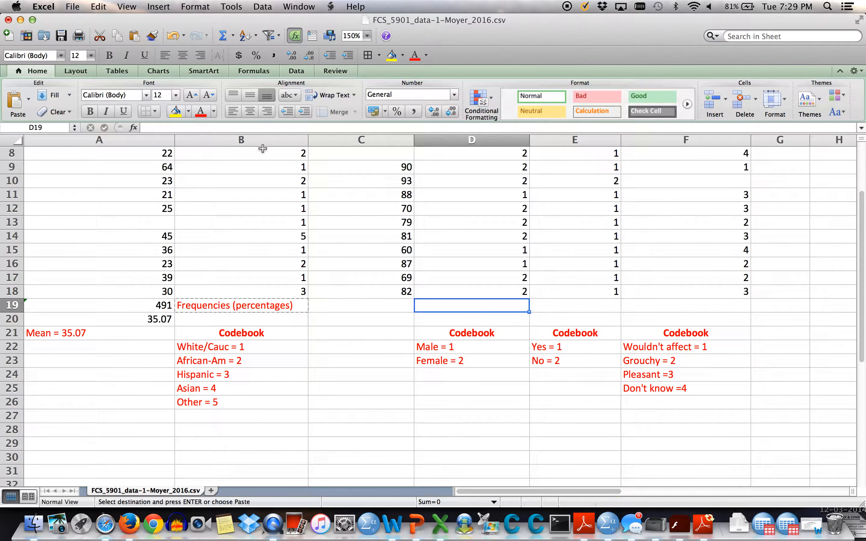
pyautogui.click(134, 35)
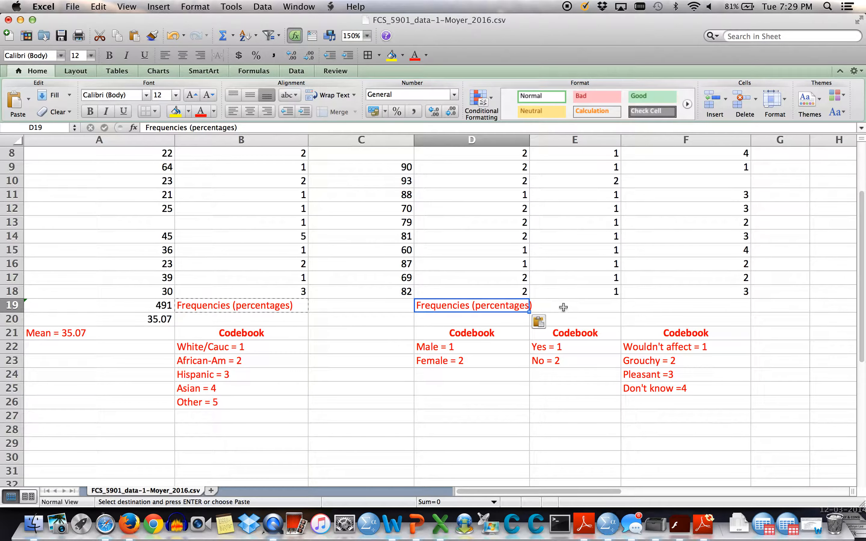
pyautogui.click(563, 306)
pyautogui.click(134, 36)
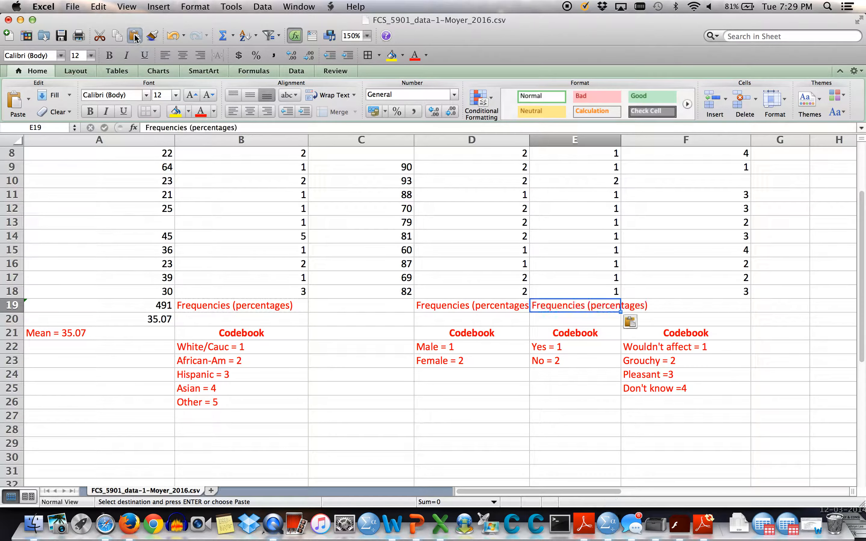
pyautogui.click(702, 306)
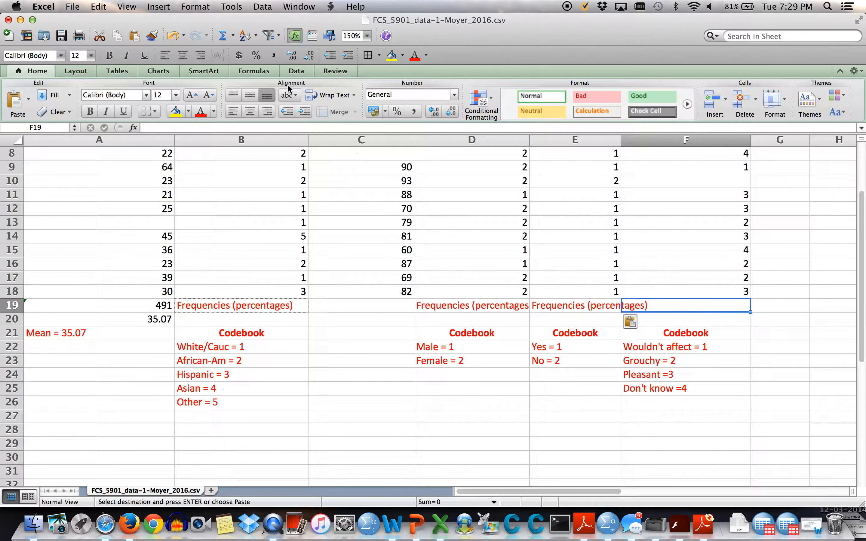
pyautogui.click(140, 36)
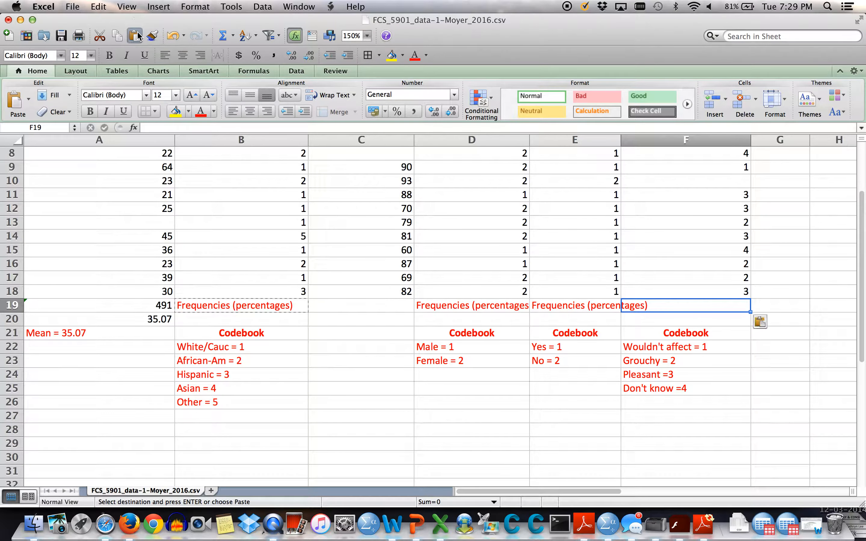
pyautogui.click(348, 304)
pyautogui.write('Mean')
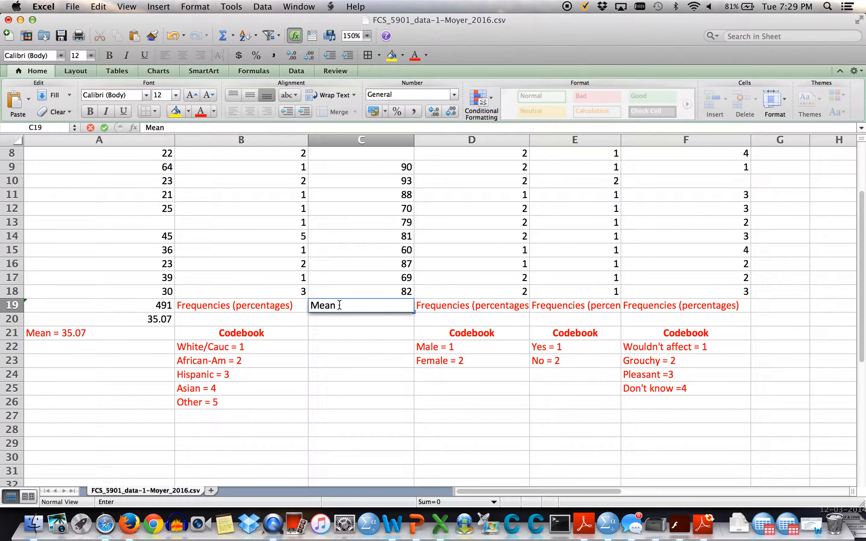
# Make the 'Mean' label in C19 red and commit it
pyautogui.moveTo(348, 305); pyautogui.dragTo(319, 309)
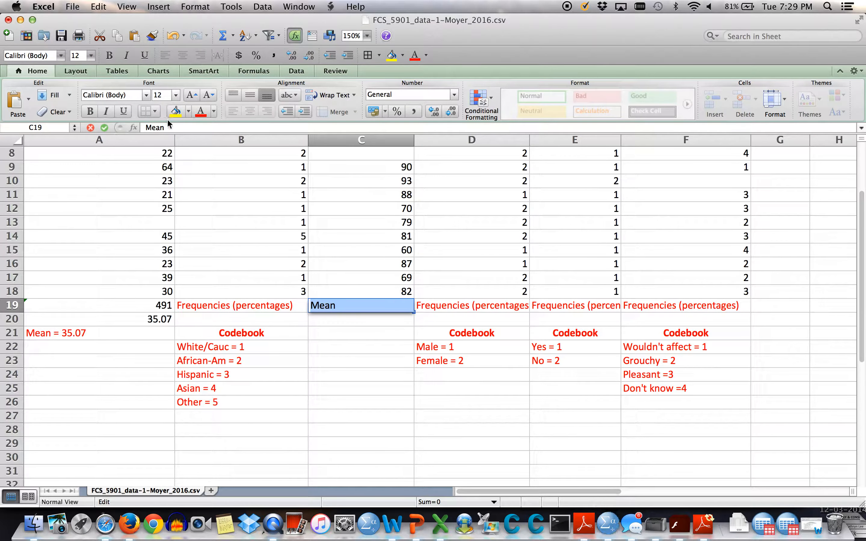
pyautogui.click(201, 111)
pyautogui.click(347, 340)
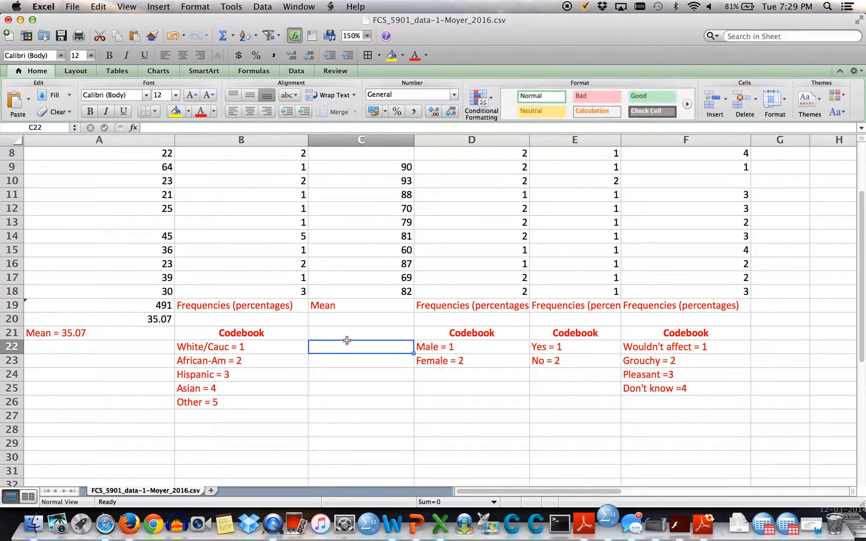
# Widen the Gender and Police columns, bringing Police to 21.33
pyautogui.scroll(5, 538, 358)
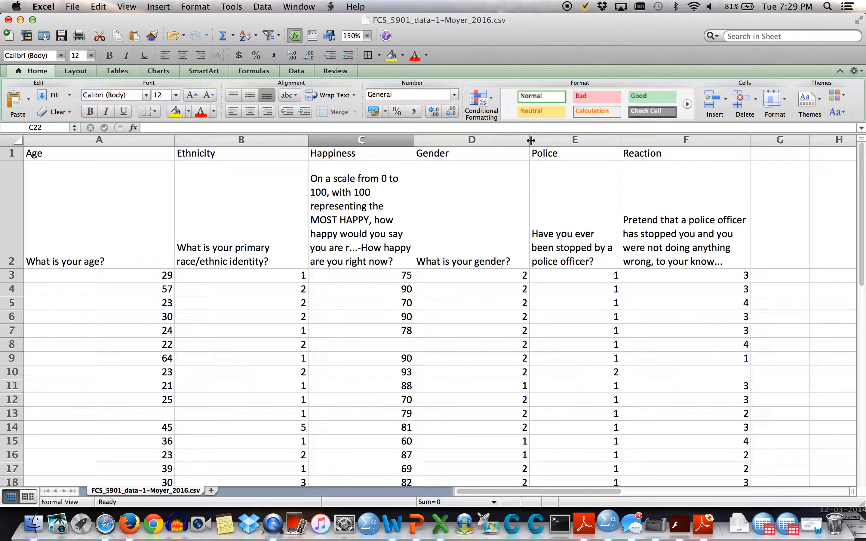
pyautogui.moveTo(531, 139); pyautogui.dragTo(547, 139)
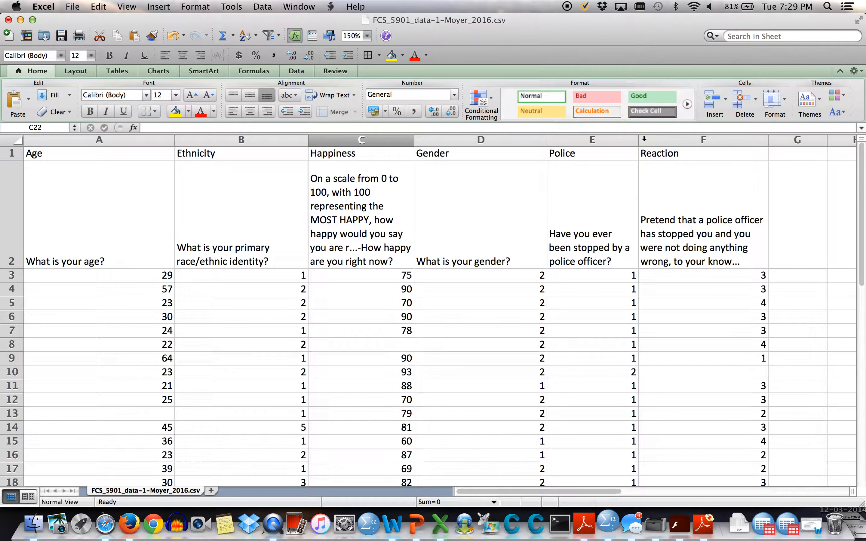
pyautogui.moveTo(638, 140); pyautogui.dragTo(666, 140)
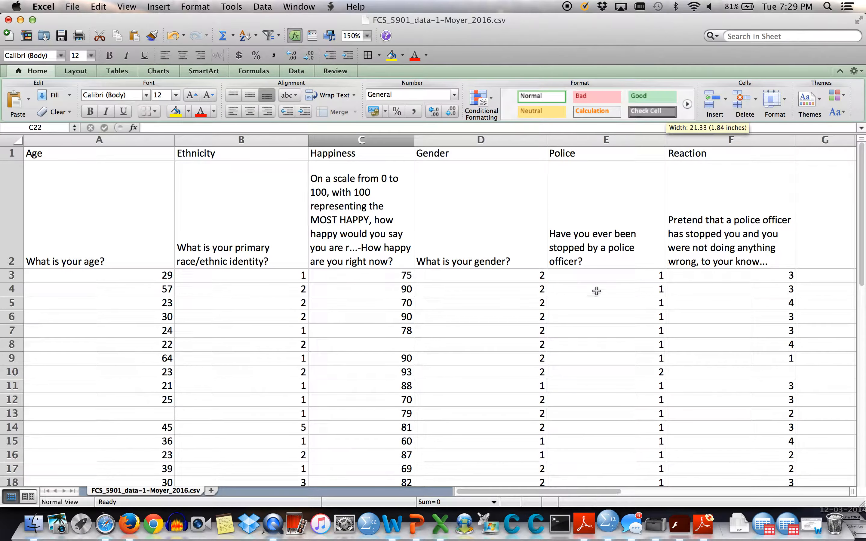
pyautogui.scroll(-4, 597, 292)
pyautogui.scroll(-5, 596, 291)
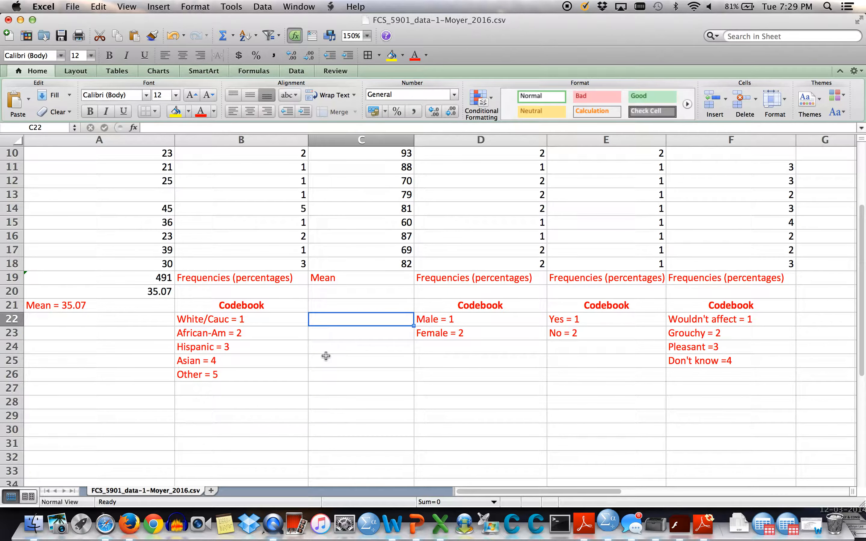
pyautogui.scroll(8, 429, 383)
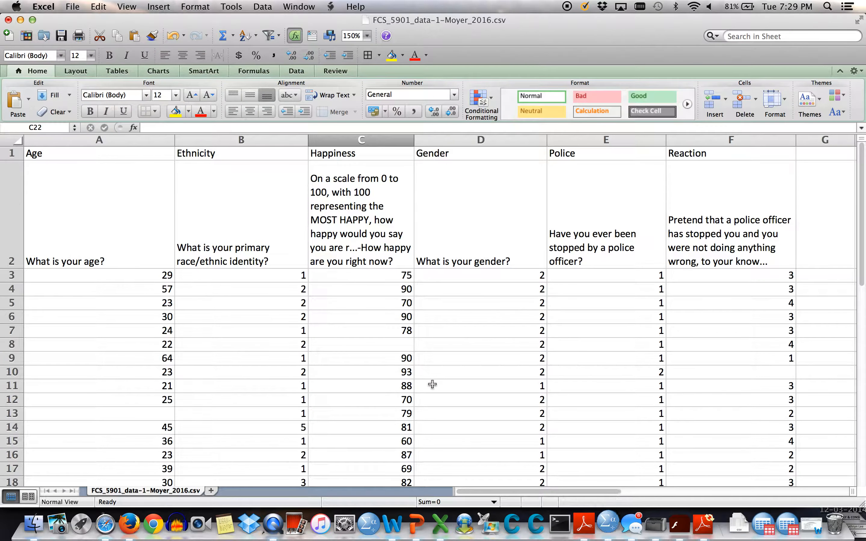
pyautogui.scroll(-4, 433, 384)
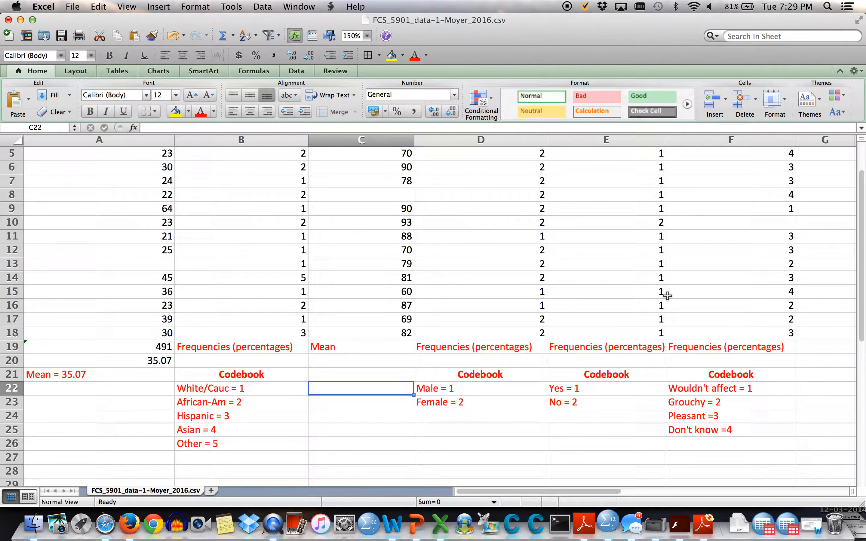
pyautogui.scroll(4, 667, 296)
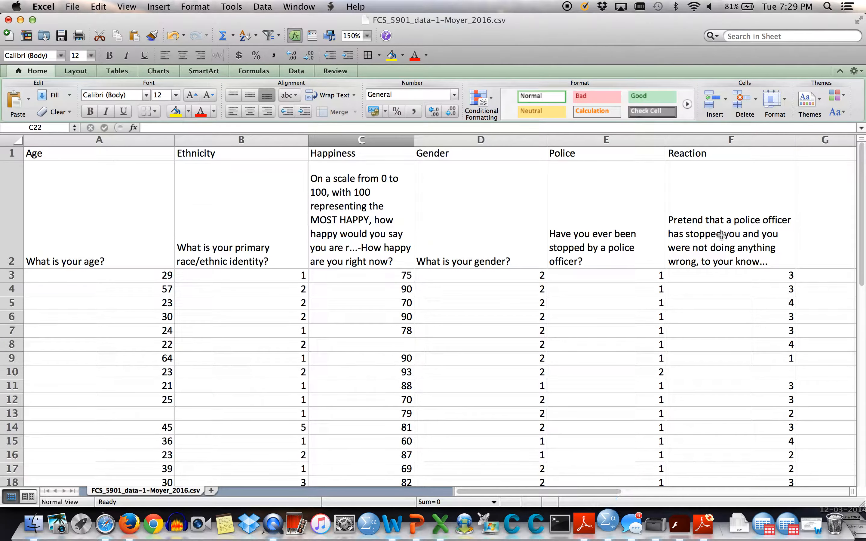
pyautogui.scroll(-4, 722, 235)
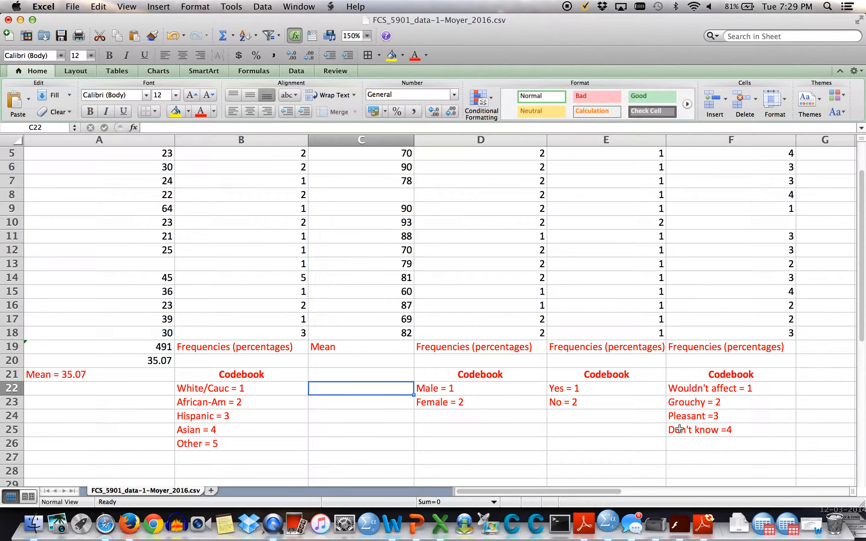
# Save the survey file, keeping it in CSV format, then create blank Workbook2
pyautogui.click(782, 430)
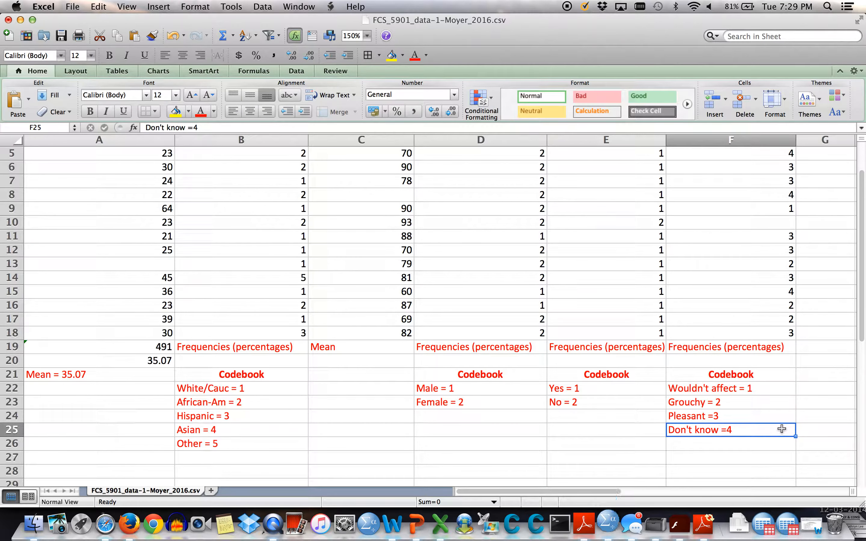
pyautogui.click(695, 447)
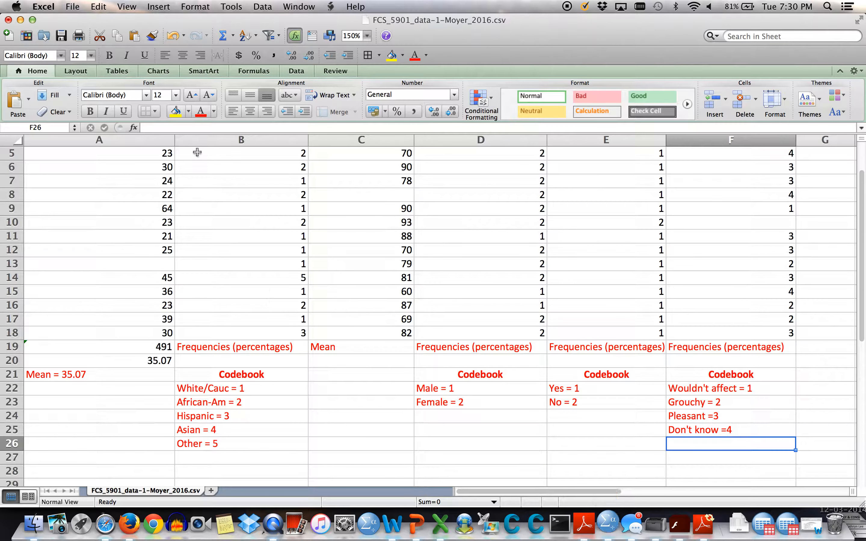
pyautogui.click(62, 35)
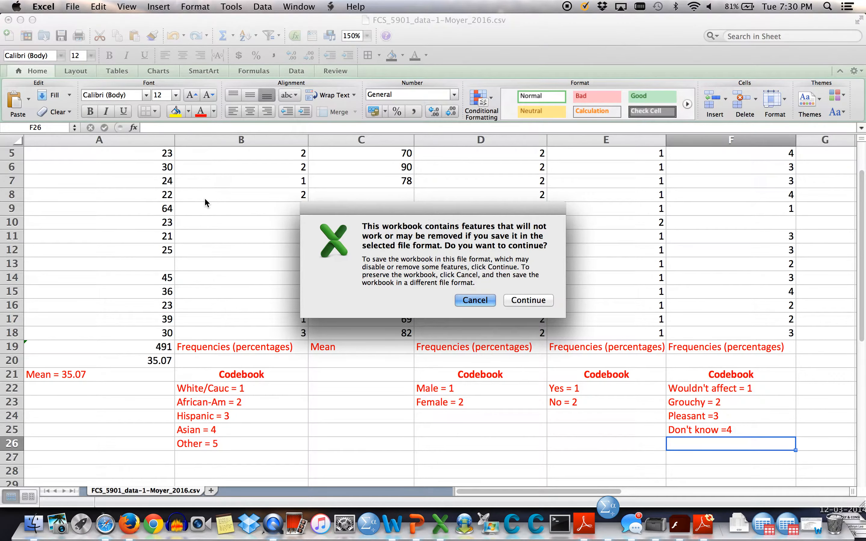
pyautogui.click(528, 301)
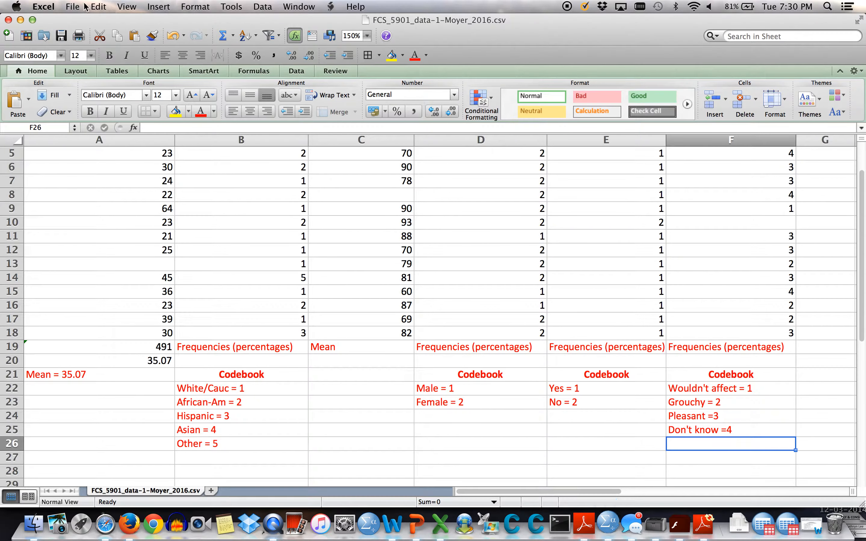
pyautogui.click(73, 7)
pyautogui.click(86, 23)
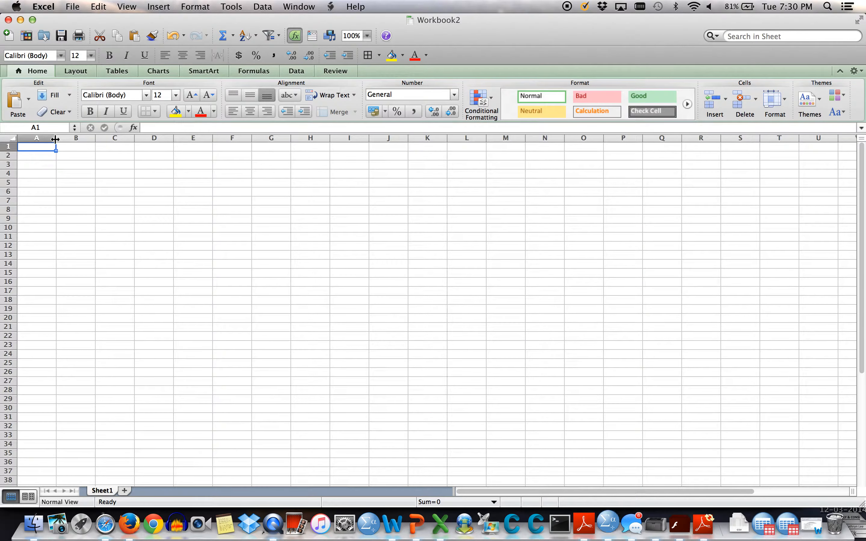
# Widen columns A–F to roughly 2–3 inches each and zoom the sheet to 150%
pyautogui.moveTo(56, 138); pyautogui.dragTo(805, 135)
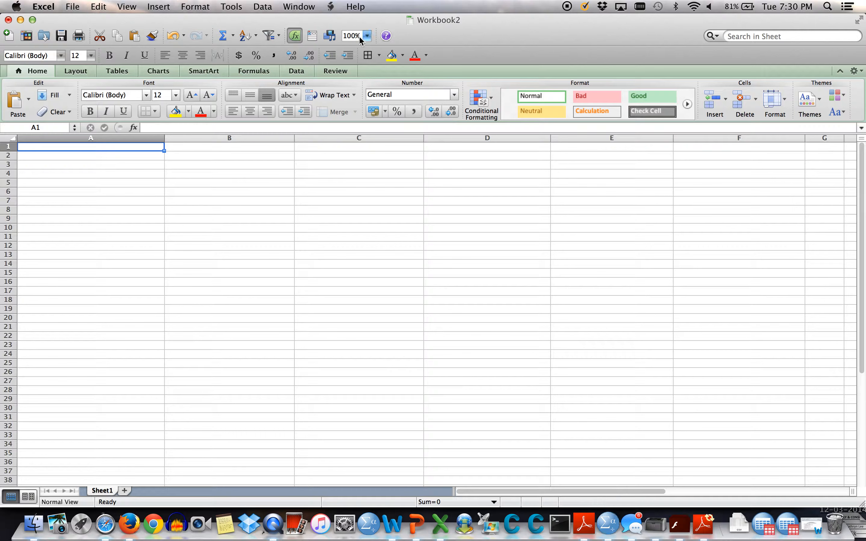
pyautogui.click(368, 36)
pyautogui.click(361, 58)
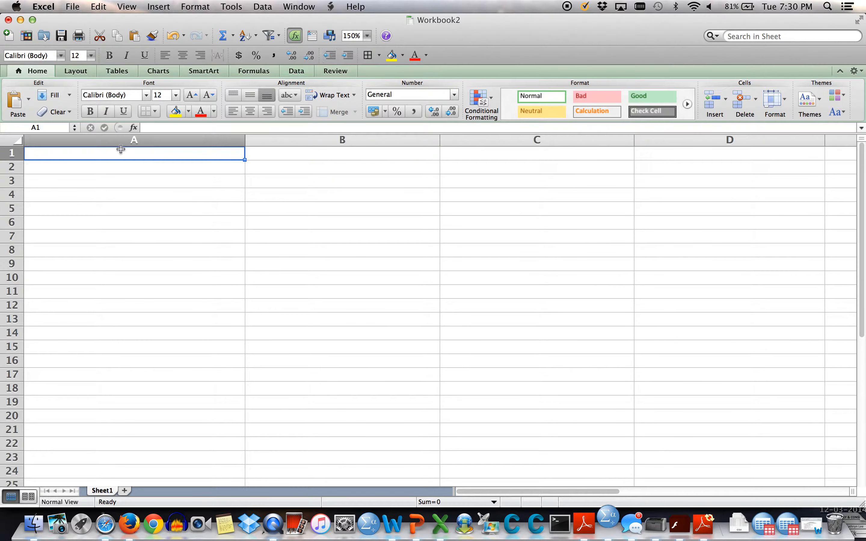
# Enter Age, Gender, Ethnicity and Stress scale (1-10) in cells A1 through D1
pyautogui.write('Age')
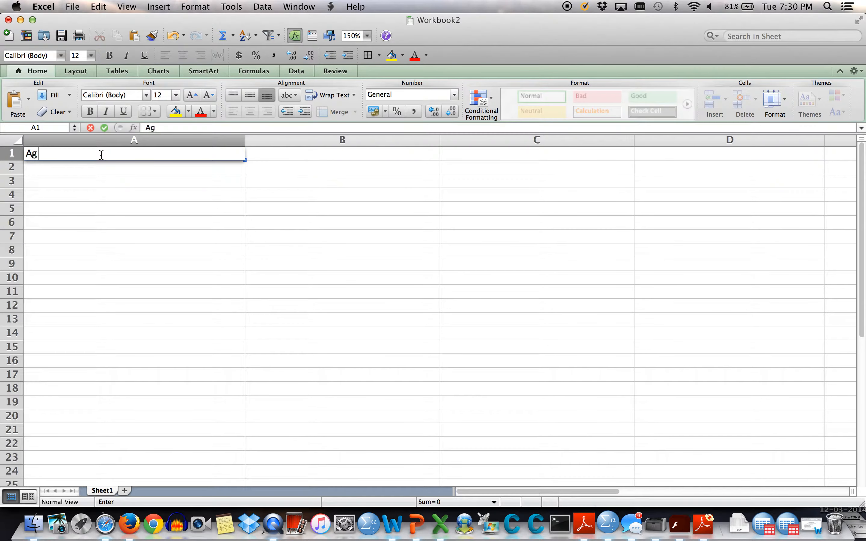
pyautogui.press('Tab')
pyautogui.write('Gender')
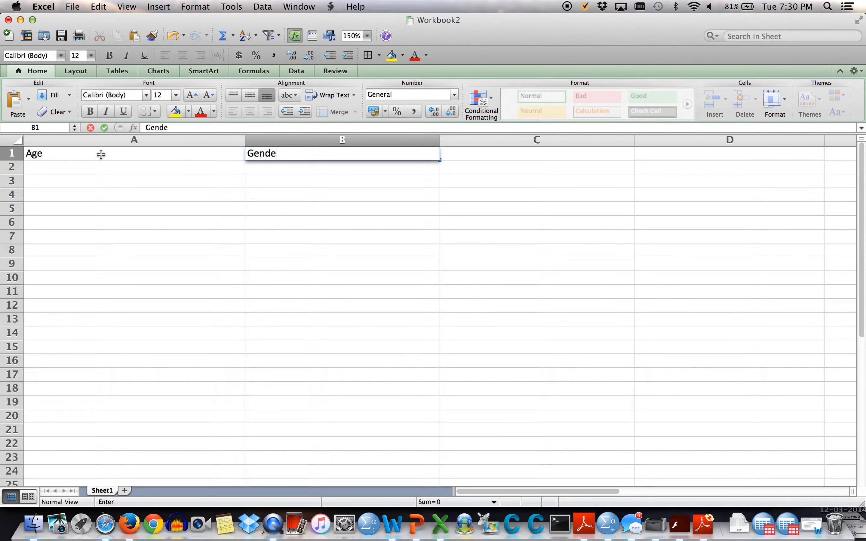
pyautogui.press('Tab')
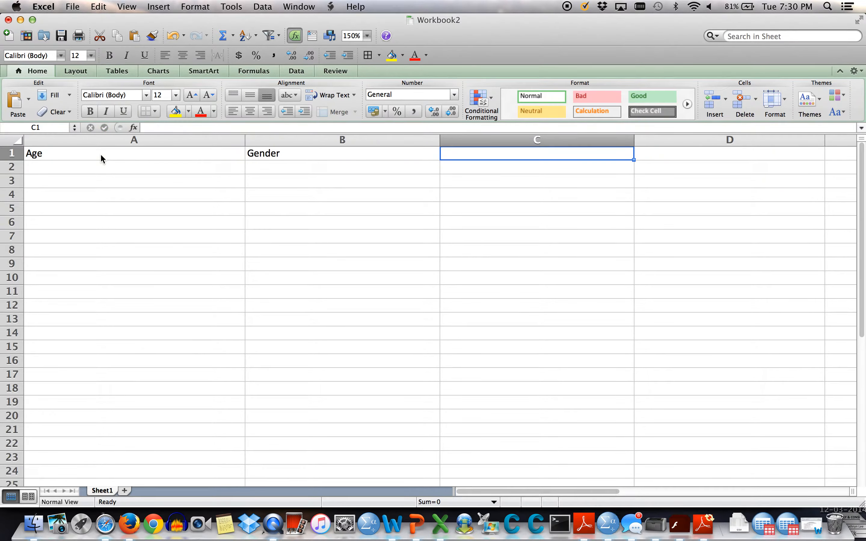
pyautogui.write('Eth')
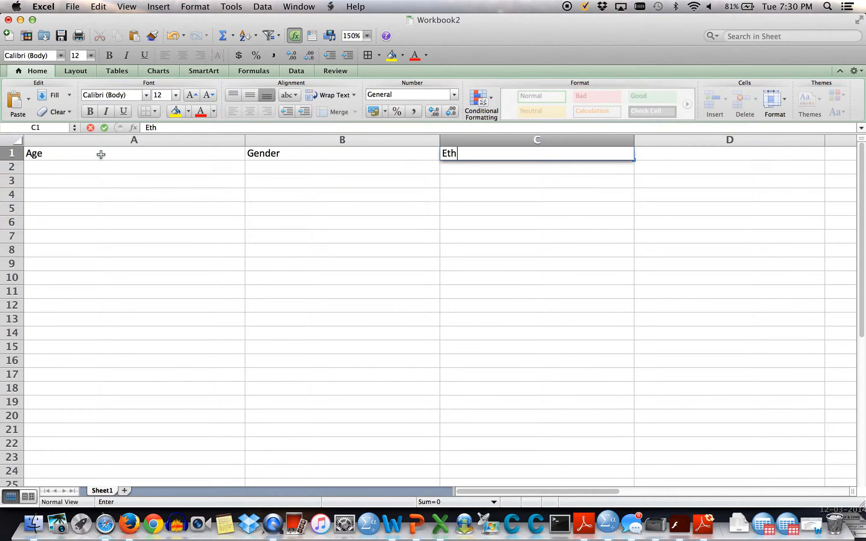
pyautogui.write('nicity')
pyautogui.press('Tab')
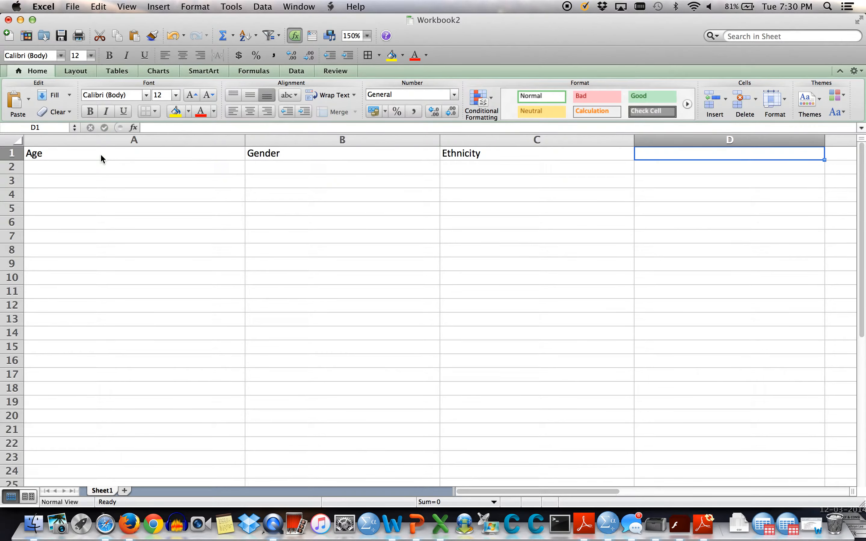
pyautogui.write('Stress sc')
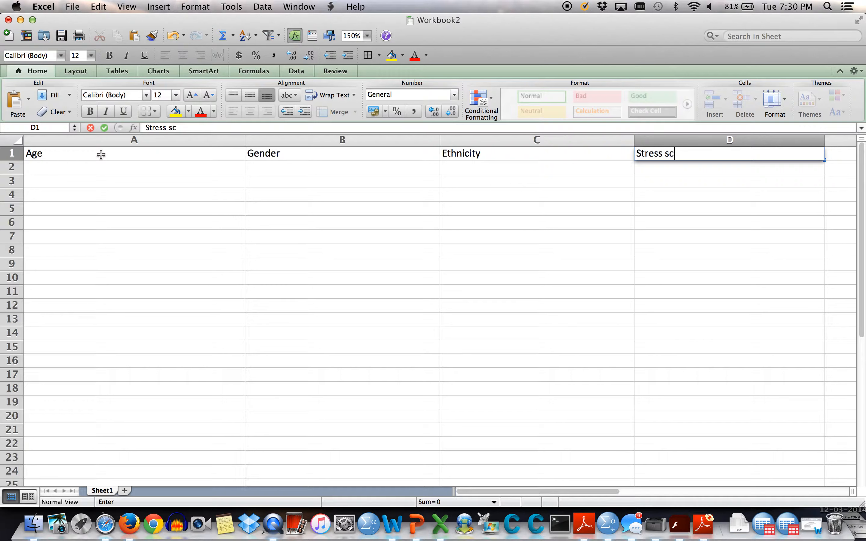
pyautogui.write('ale (1')
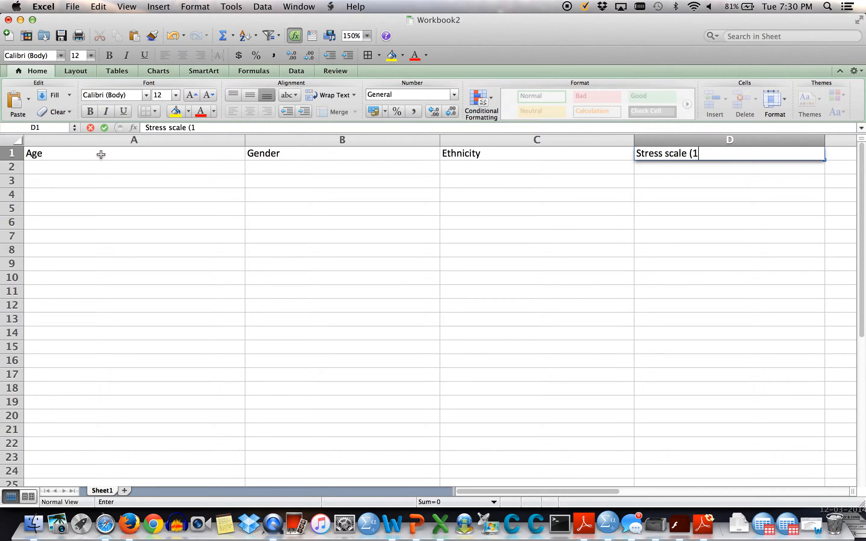
pyautogui.write('-10)')
pyautogui.click(43, 161)
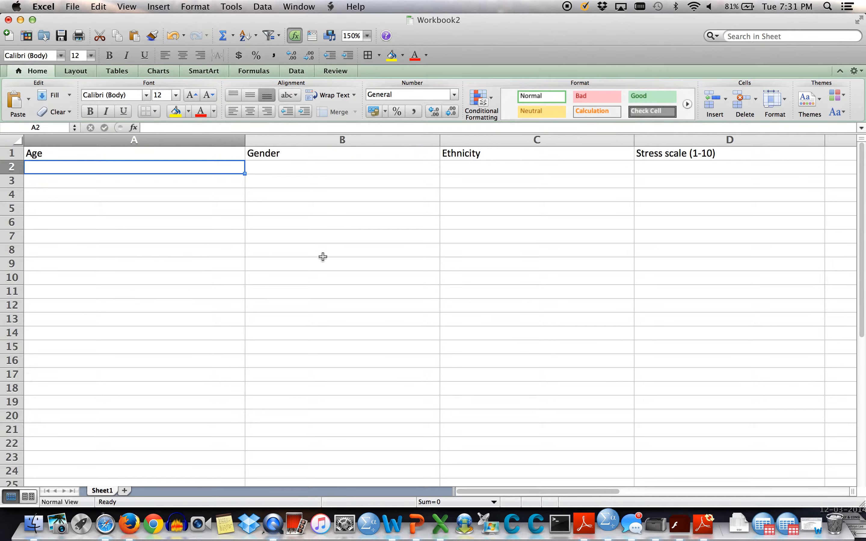
pyautogui.click(303, 157)
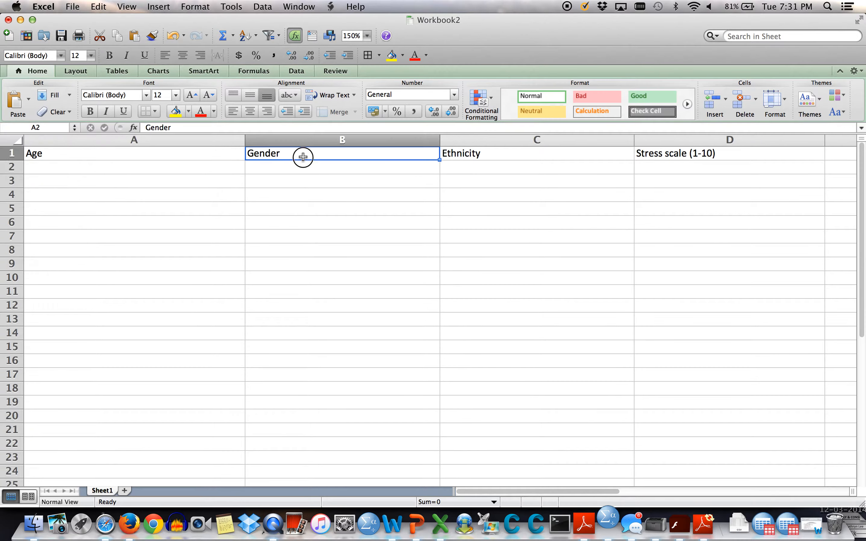
pyautogui.click(281, 165)
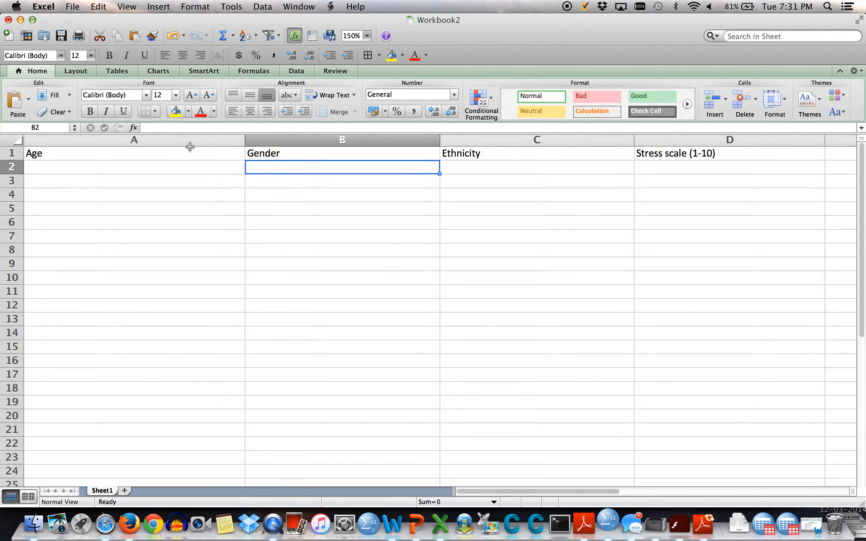
pyautogui.click(85, 157)
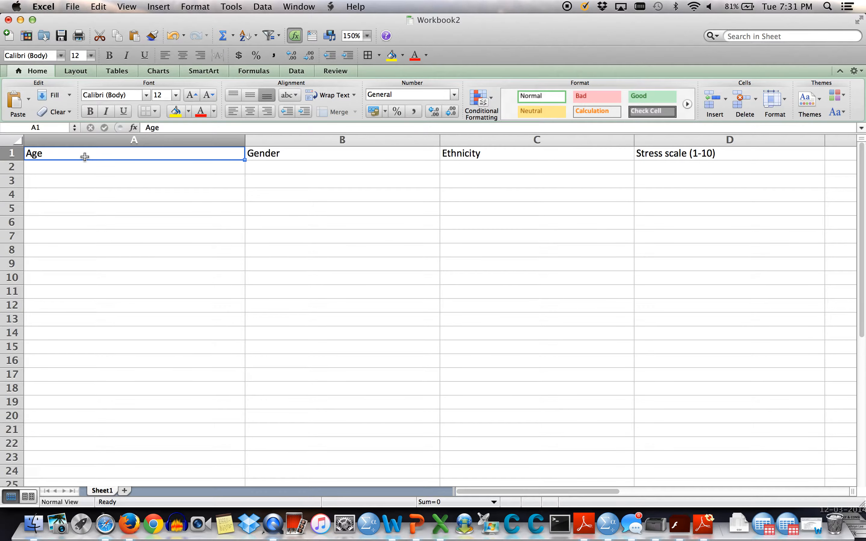
pyautogui.click(290, 157)
pyautogui.click(499, 155)
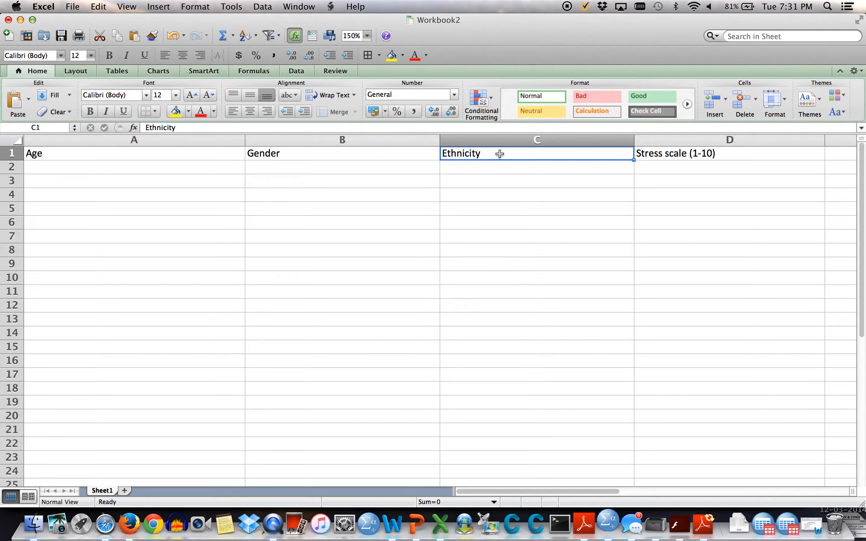
pyautogui.click(718, 156)
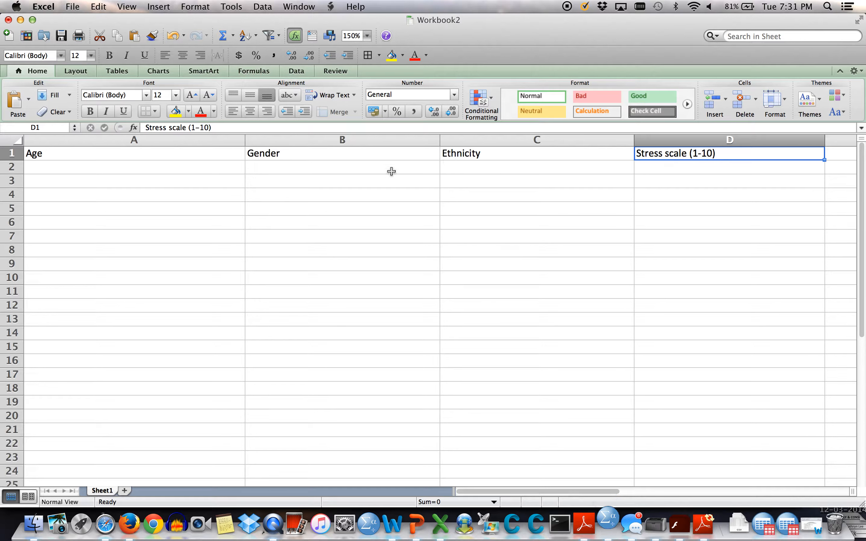
pyautogui.click(361, 168)
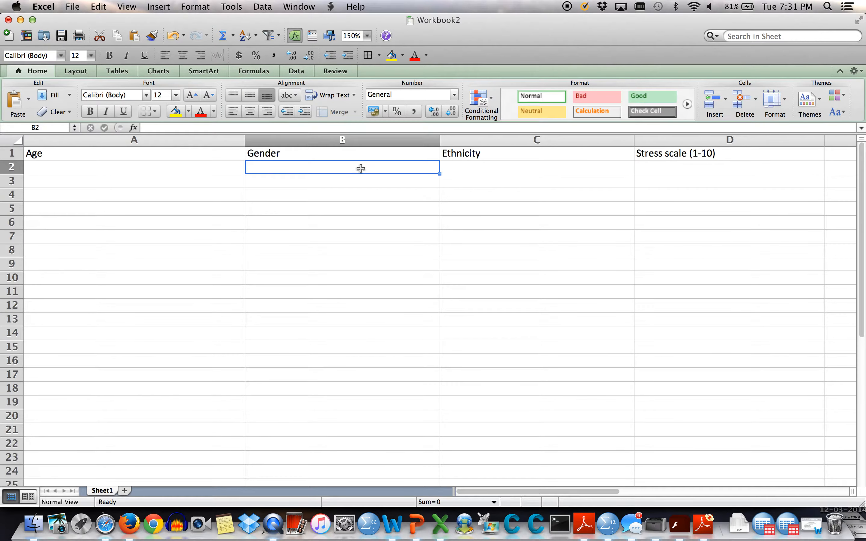
pyautogui.click(466, 165)
pyautogui.click(350, 170)
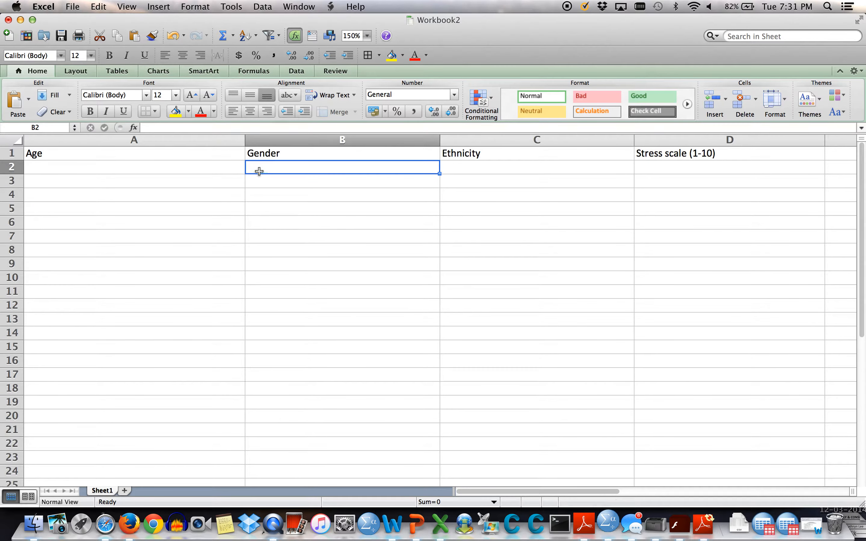